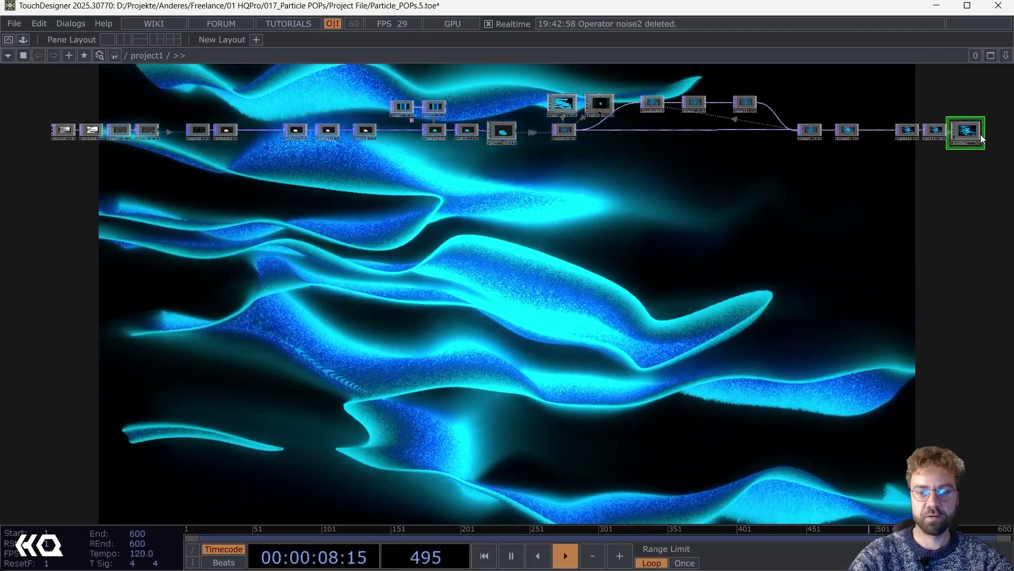
- Examine the finished particle network, from the particle and noise operators out to the whole operator chain
{"action": "key", "text": "p"}
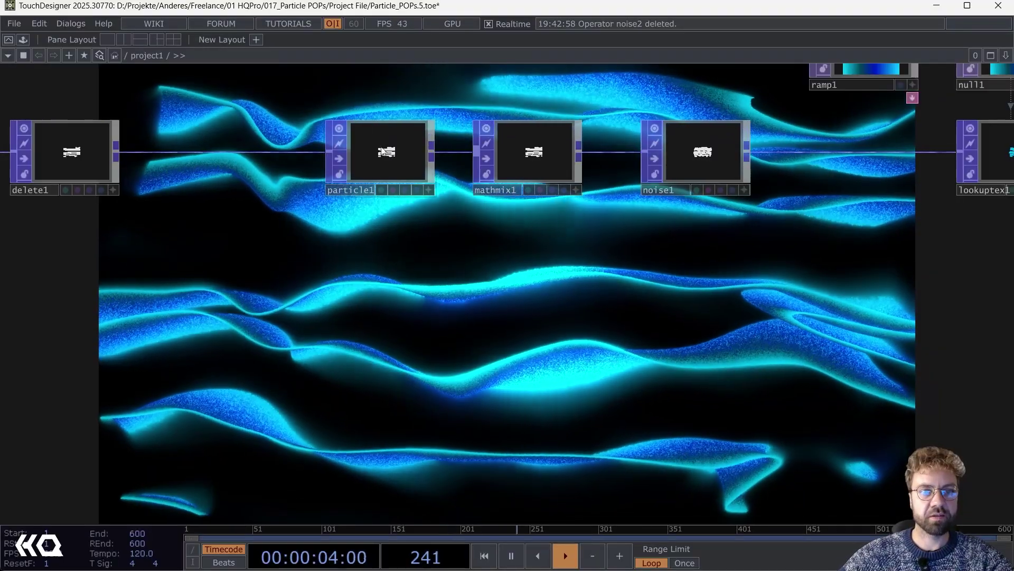
{"action": "left_click", "coordinate": [388, 170]}
{"action": "left_click_drag", "start_coordinate": [509, 213], "coordinate": [392, 292]}
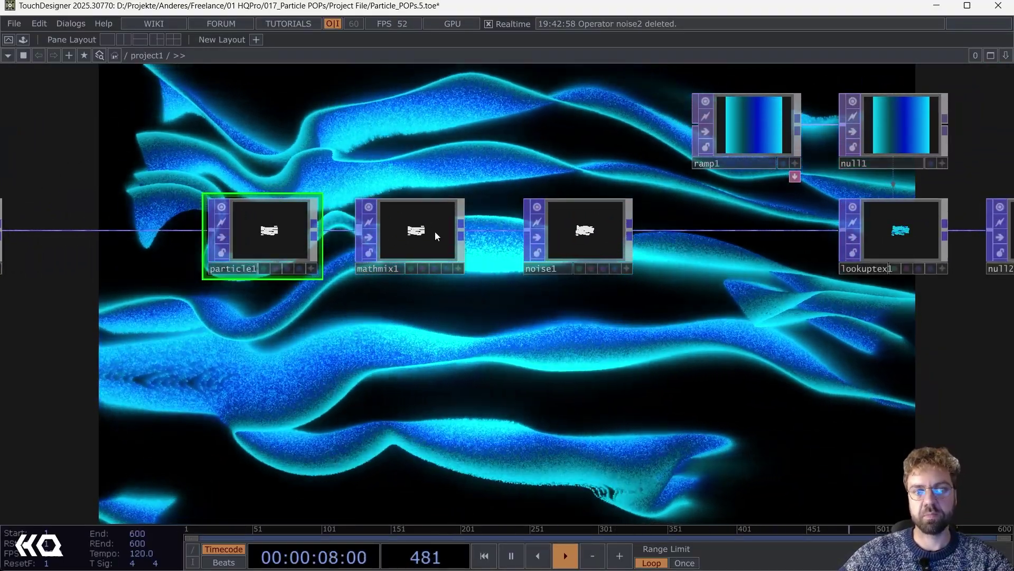
{"action": "left_click_drag", "start_coordinate": [464, 204], "coordinate": [406, 230]}
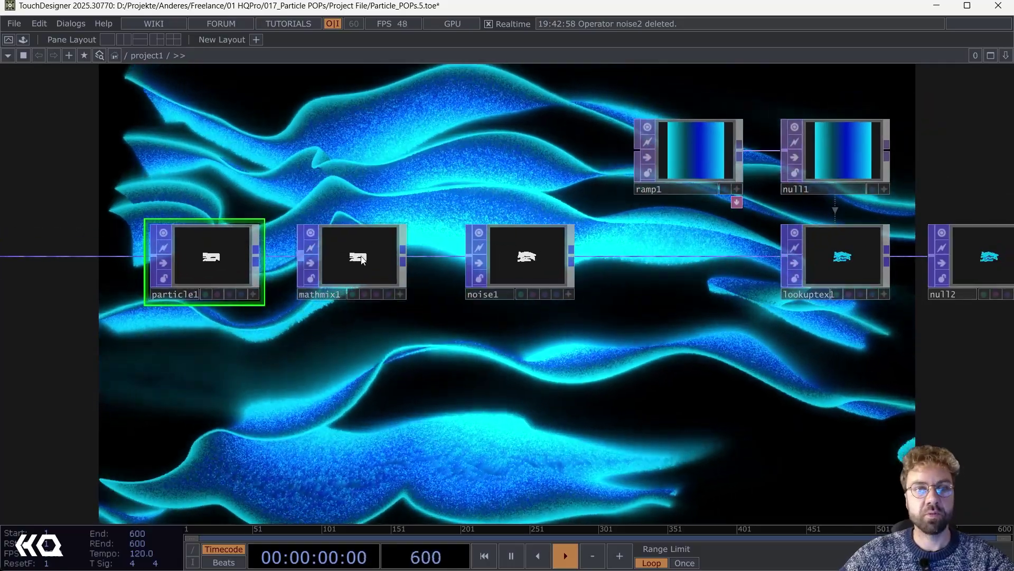
{"action": "scroll", "coordinate": [521, 274], "scroll_direction": "down", "scroll_amount": 5}
{"action": "scroll", "coordinate": [649, 343], "scroll_direction": "down", "scroll_amount": 3}
{"action": "left_click_drag", "start_coordinate": [587, 343], "coordinate": [453, 323]}
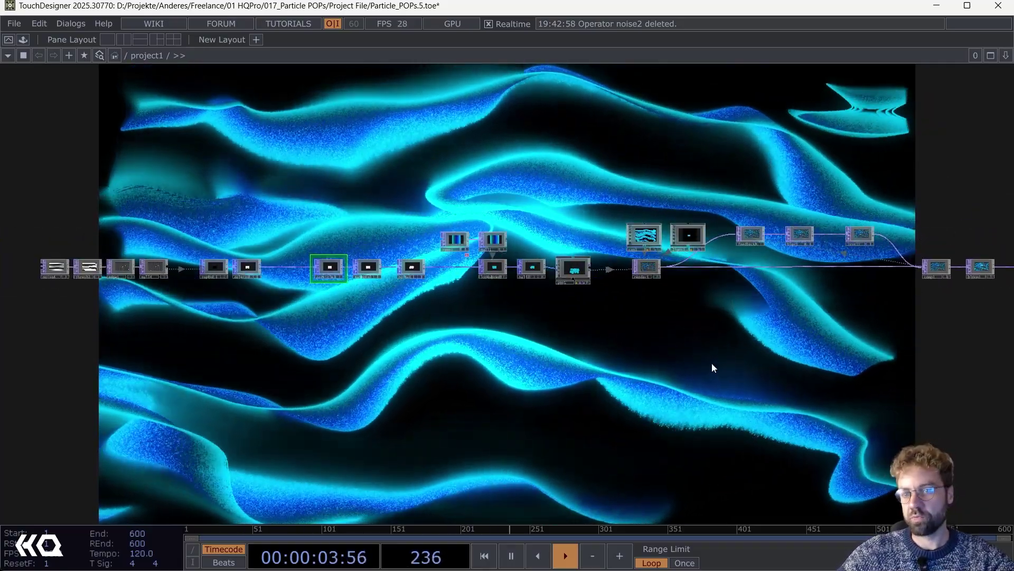
- Delete all operators of the finished example from the project1 network
{"action": "left_click_drag", "start_coordinate": [788, 351], "coordinate": [567, 346]}
{"action": "scroll", "coordinate": [456, 310], "scroll_direction": "down", "scroll_amount": 3}
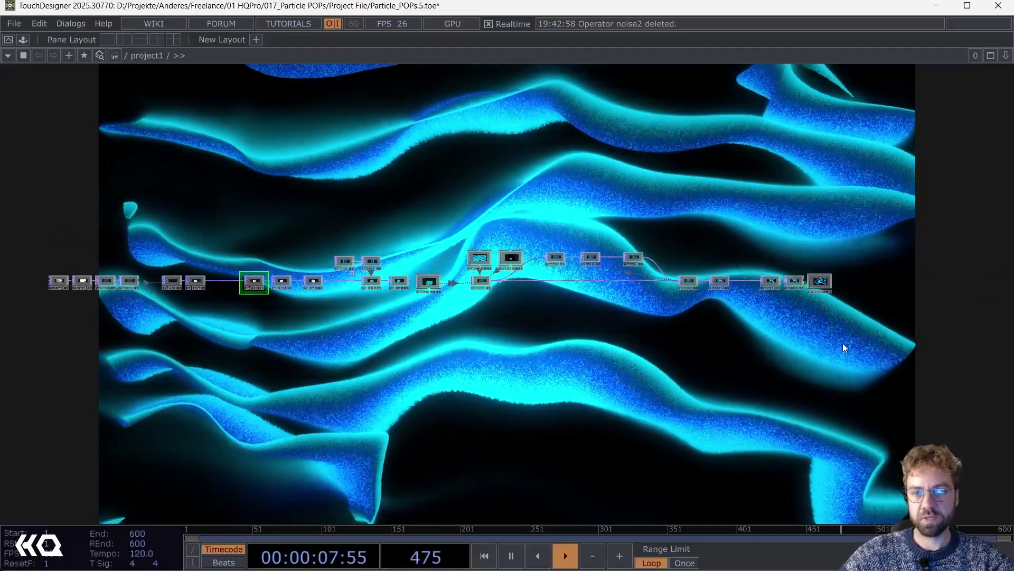
{"action": "right_click_drag", "start_coordinate": [842, 343], "coordinate": [17, 206]}
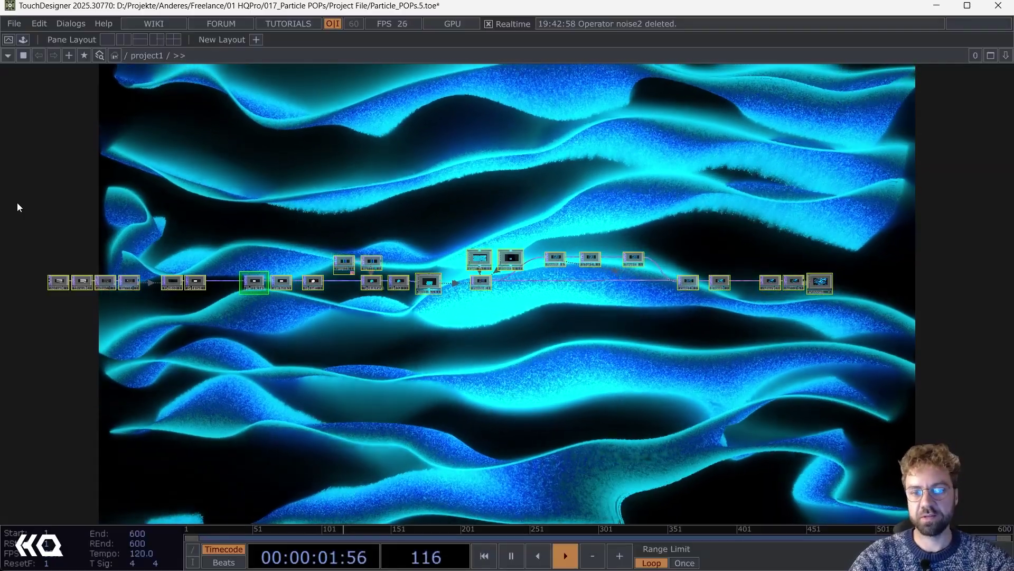
{"action": "key", "text": "Delete"}
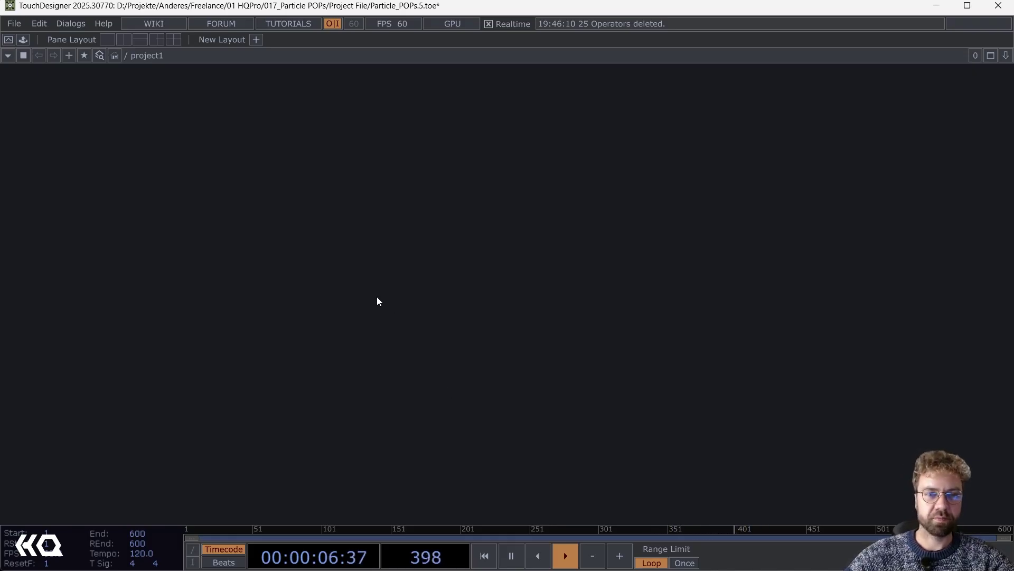
- Add a Noise TOP to the empty network
{"action": "key", "text": "Tab"}
{"action": "type", "text": "noi"}
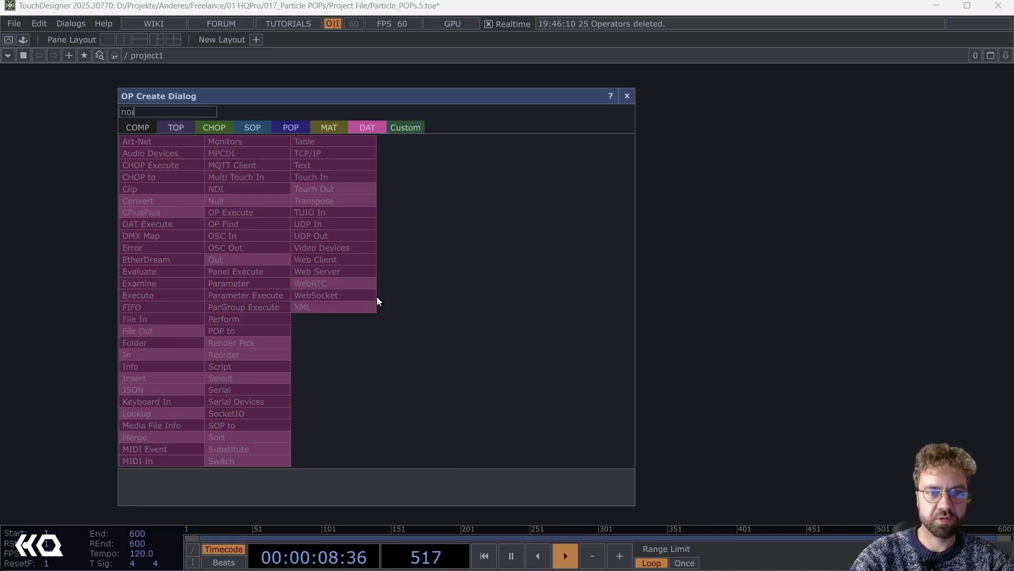
{"action": "type", "text": "s"}
{"action": "left_click", "coordinate": [176, 128]}
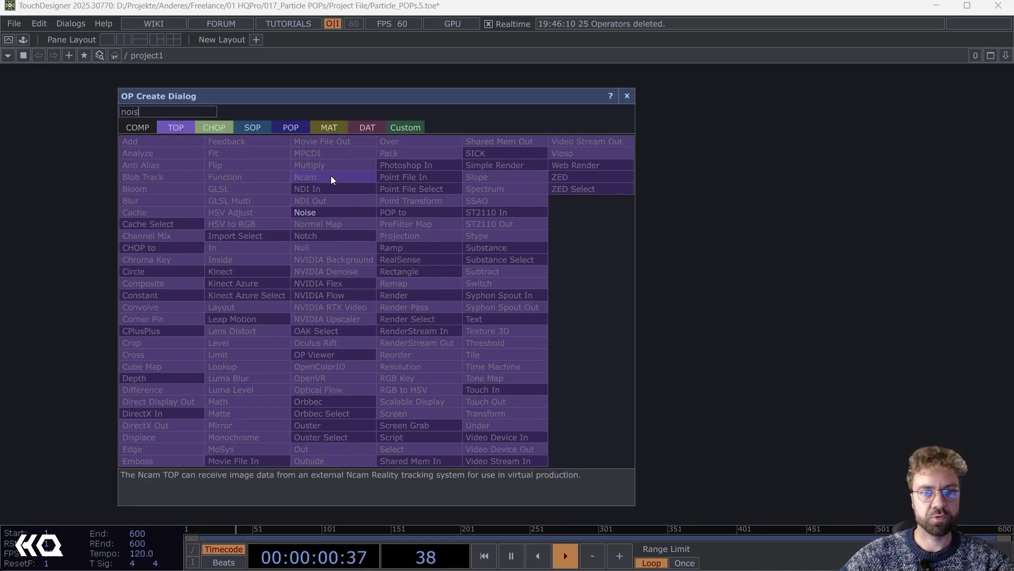
{"action": "left_click", "coordinate": [332, 217]}
{"action": "left_click", "coordinate": [323, 257]}
{"action": "scroll", "coordinate": [323, 258], "scroll_direction": "up", "scroll_amount": 2}
- Show the operator parameters and set the noise's resolution to 1920 x 1080
{"action": "key", "text": "p"}
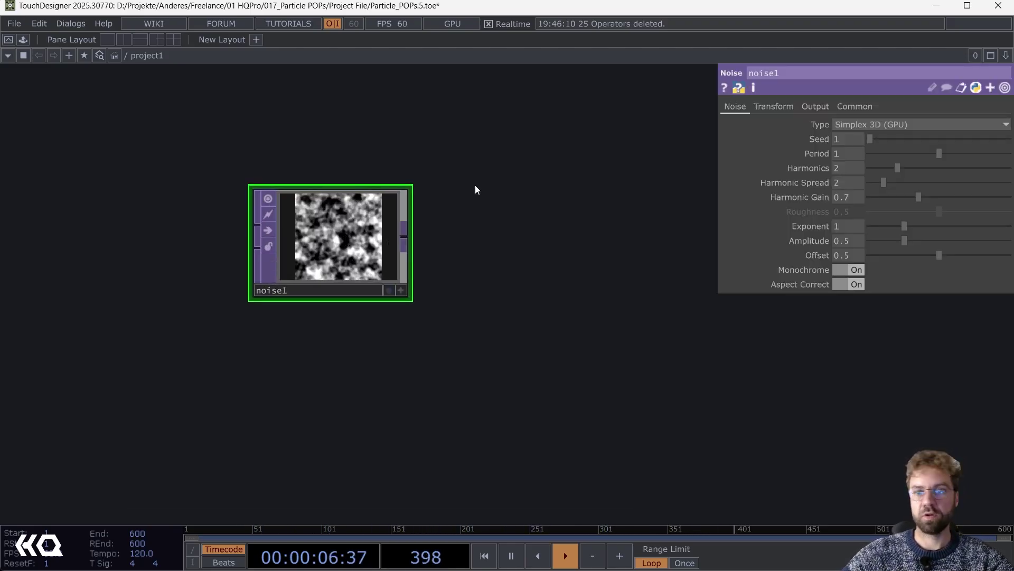
{"action": "left_click", "coordinate": [856, 106]}
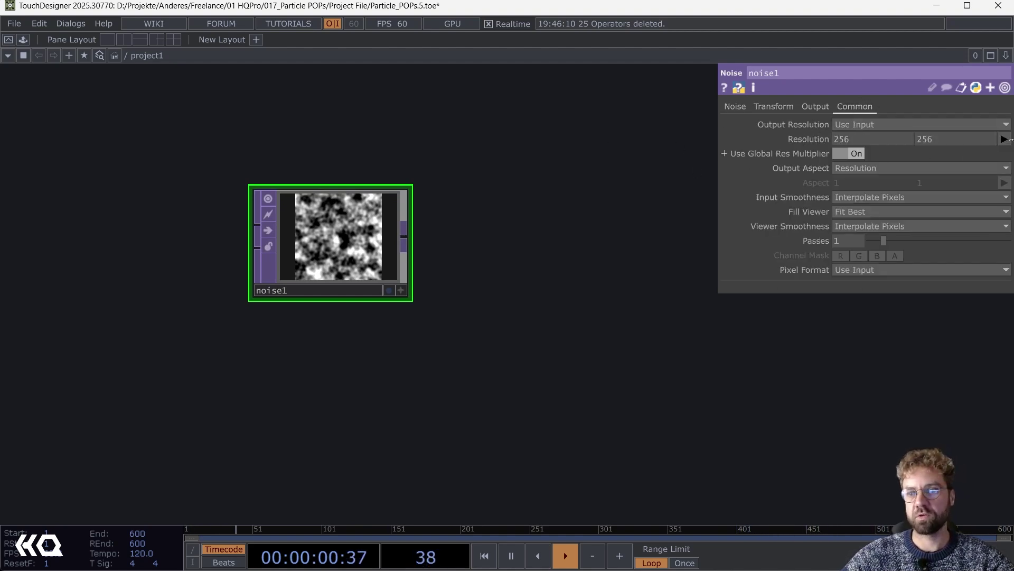
{"action": "left_click", "coordinate": [1004, 138]}
{"action": "left_click", "coordinate": [992, 219]}
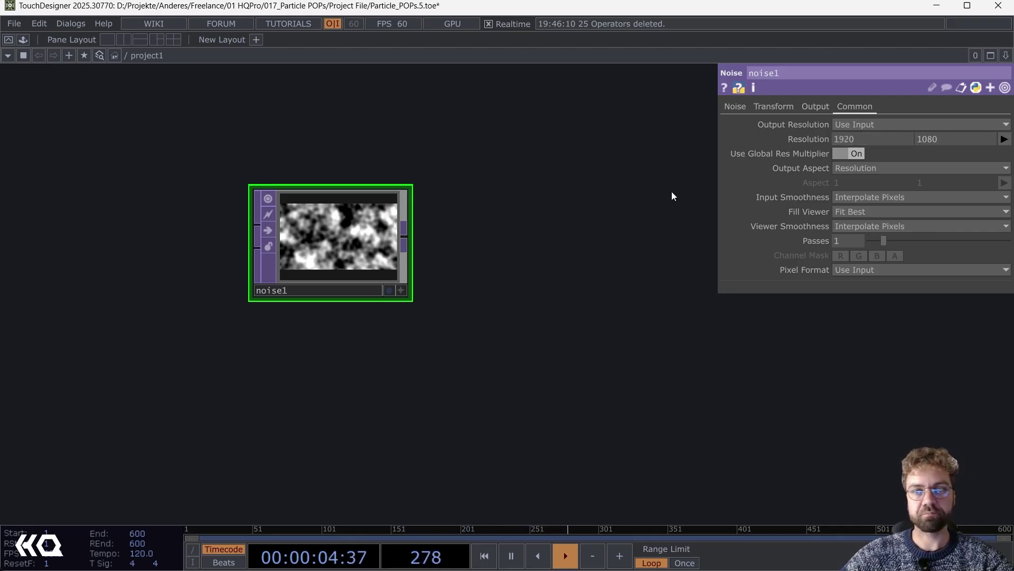
- Set the noise's X scale to 0.1 and its type to Simplex 4D (GPU)
{"action": "left_click", "coordinate": [783, 106]}
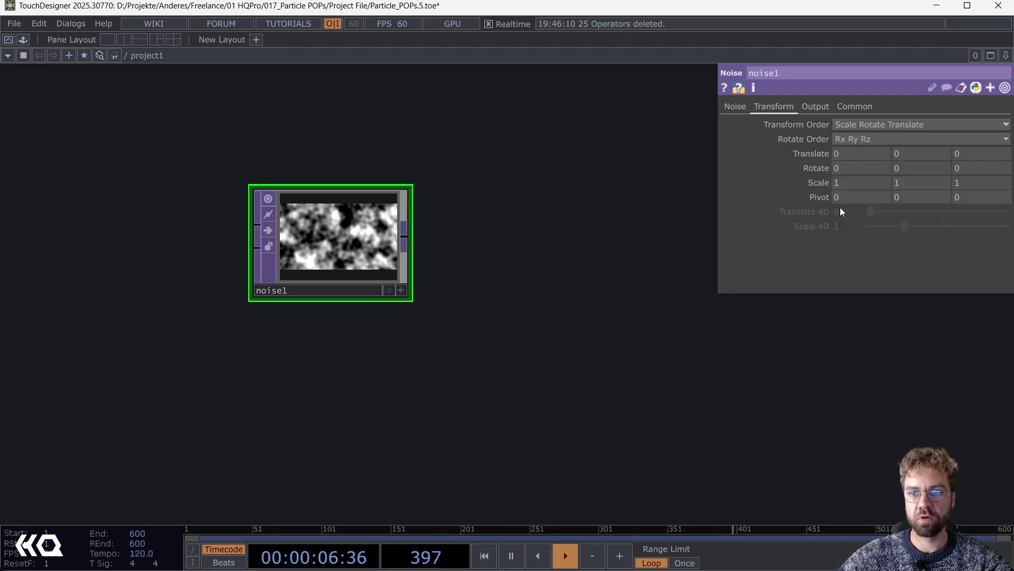
{"action": "mouse_move", "coordinate": [852, 182]}
{"action": "middle_mouse_down"}
{"action": "mouse_move", "coordinate": [824, 185]}
{"action": "mouse_move", "coordinate": [852, 179]}
{"action": "middle_mouse_up"}
{"action": "left_click", "coordinate": [722, 107]}
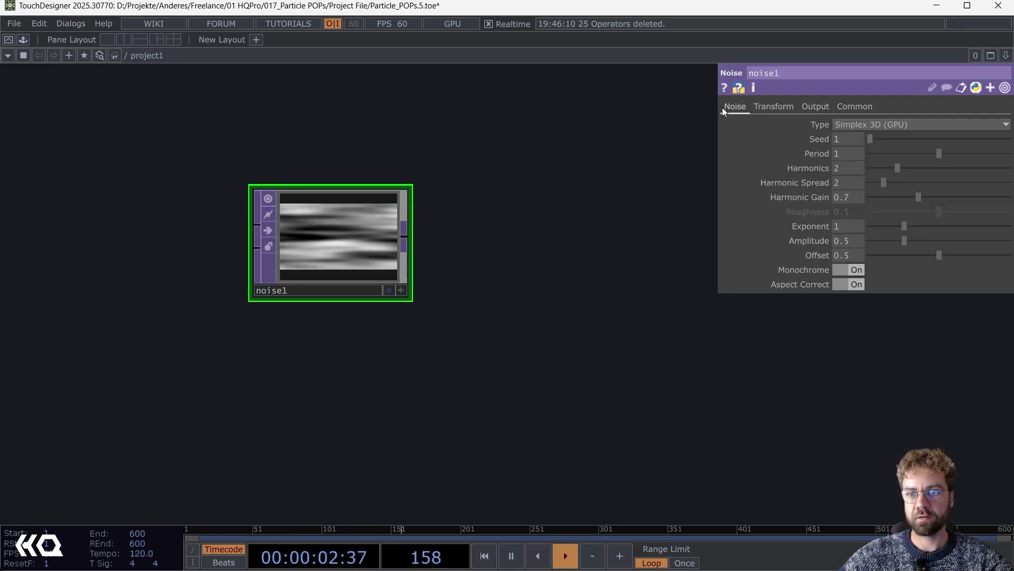
{"action": "left_click", "coordinate": [894, 124]}
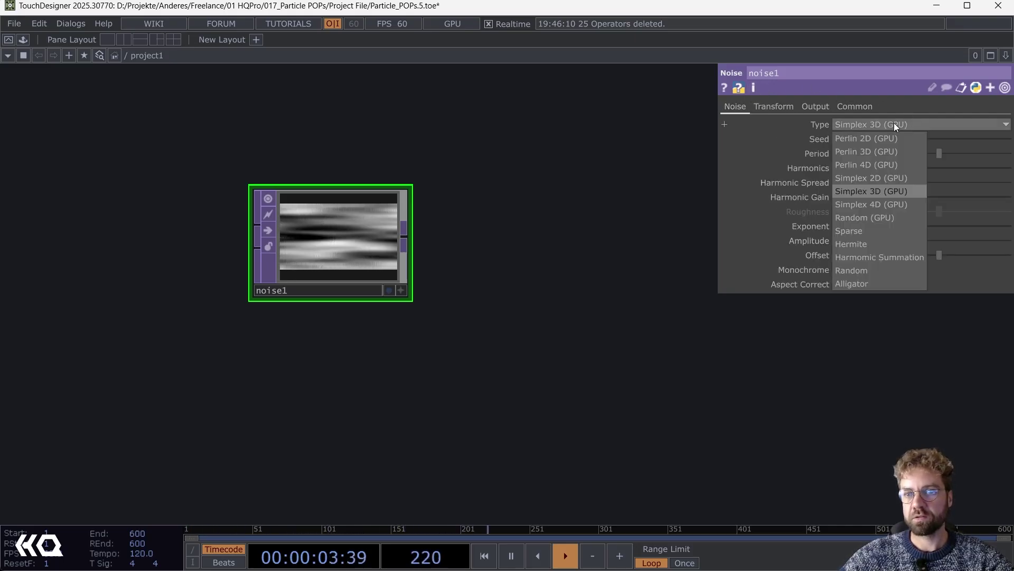
{"action": "left_click", "coordinate": [858, 205]}
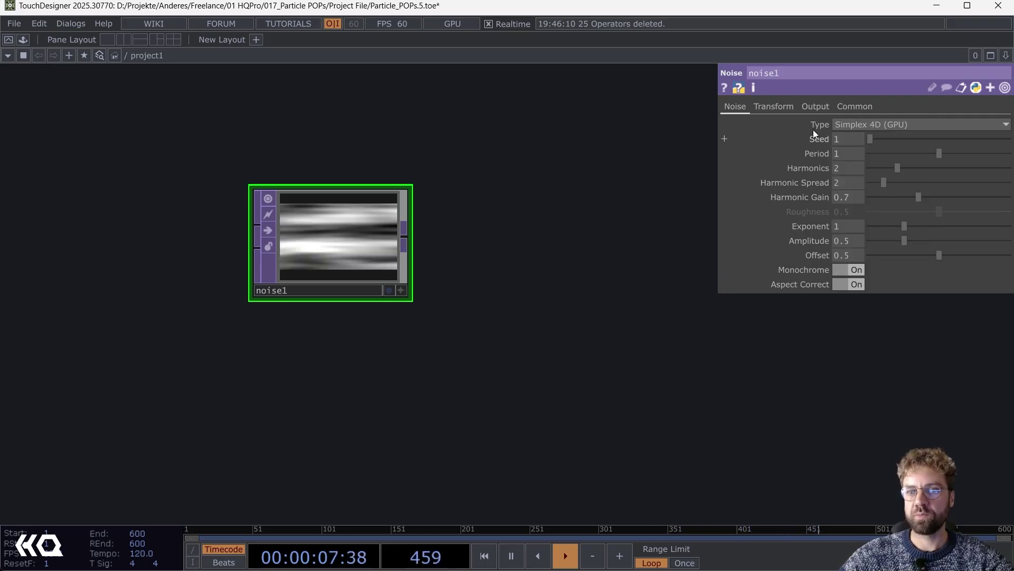
- Animate the noise's Translate 4D with an absTime.seconds expression multiplied by a small factor
{"action": "left_click", "coordinate": [774, 106]}
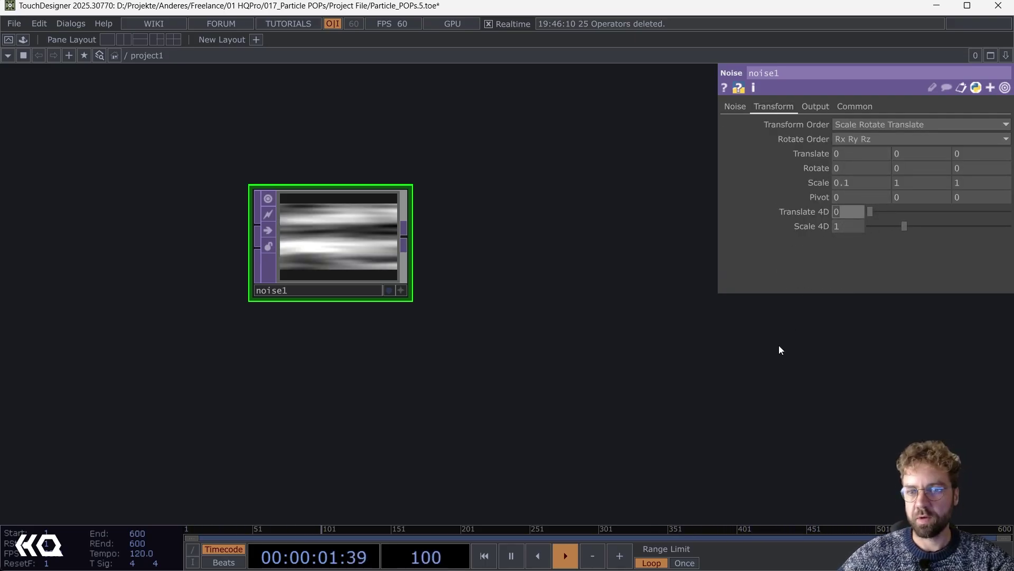
{"action": "type", "text": "abs"}
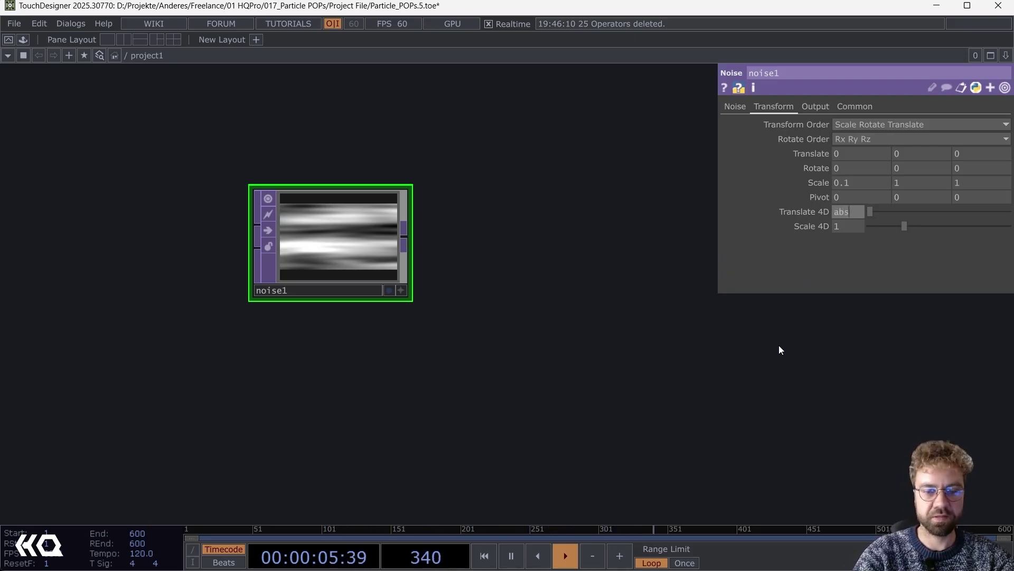
{"action": "type", "text": "Time.se"}
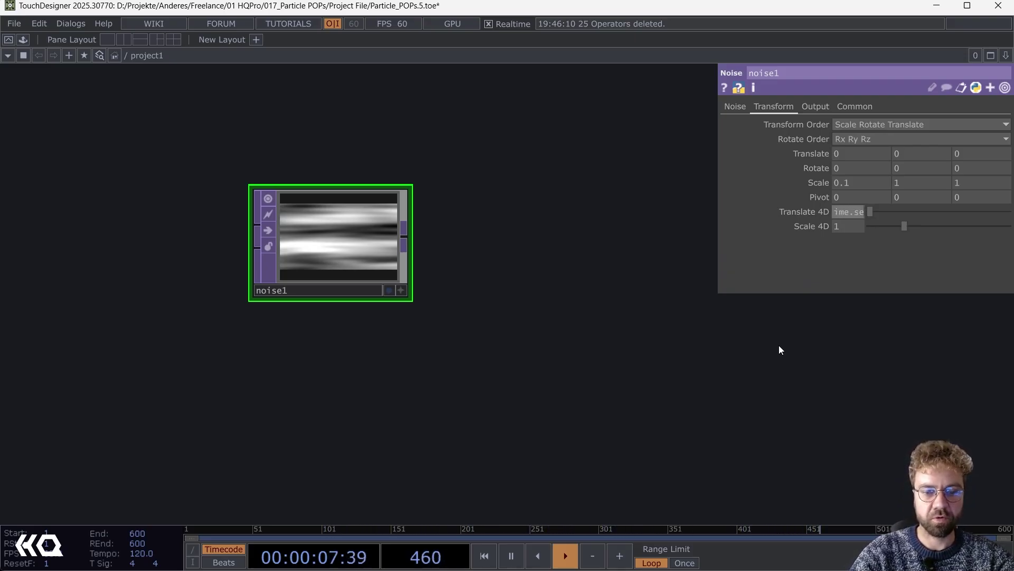
{"action": "type", "text": "conds*0."}
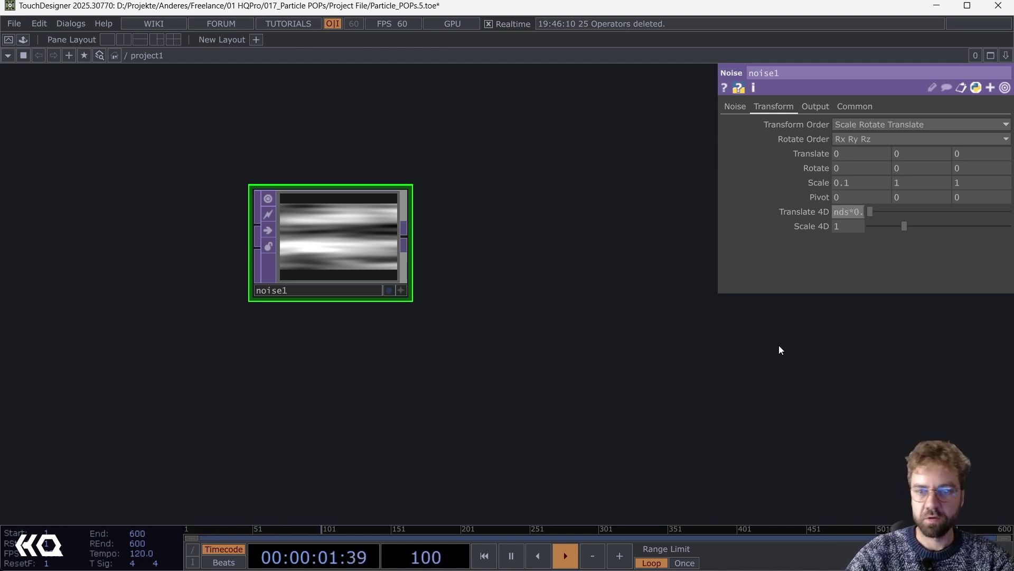
{"action": "type", "text": "1"}
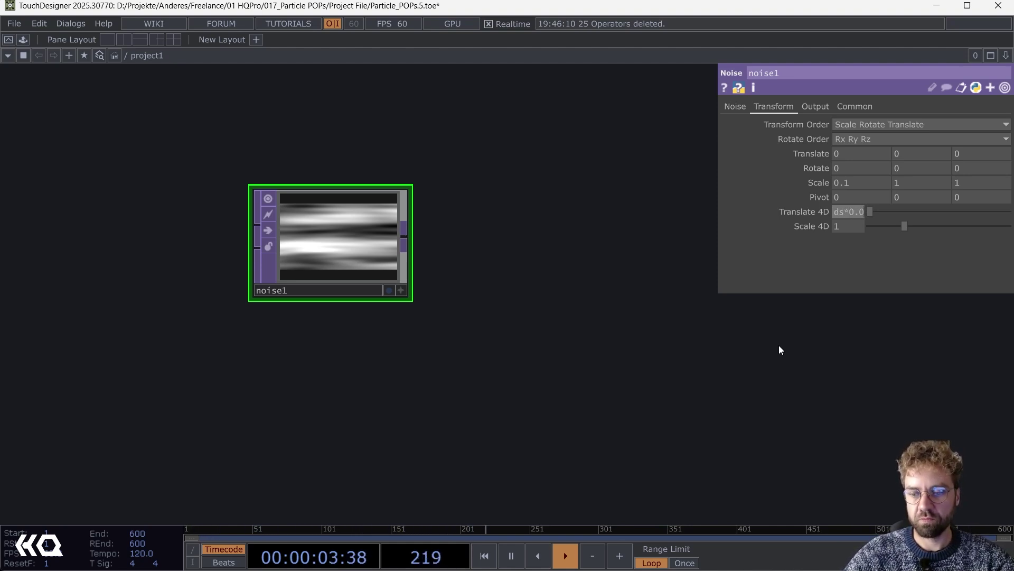
{"action": "key", "text": "Return"}
- Set the noise's period to 0.5 and its harmonic spread to 1
{"action": "scroll", "coordinate": [363, 235], "scroll_direction": "up", "scroll_amount": 3}
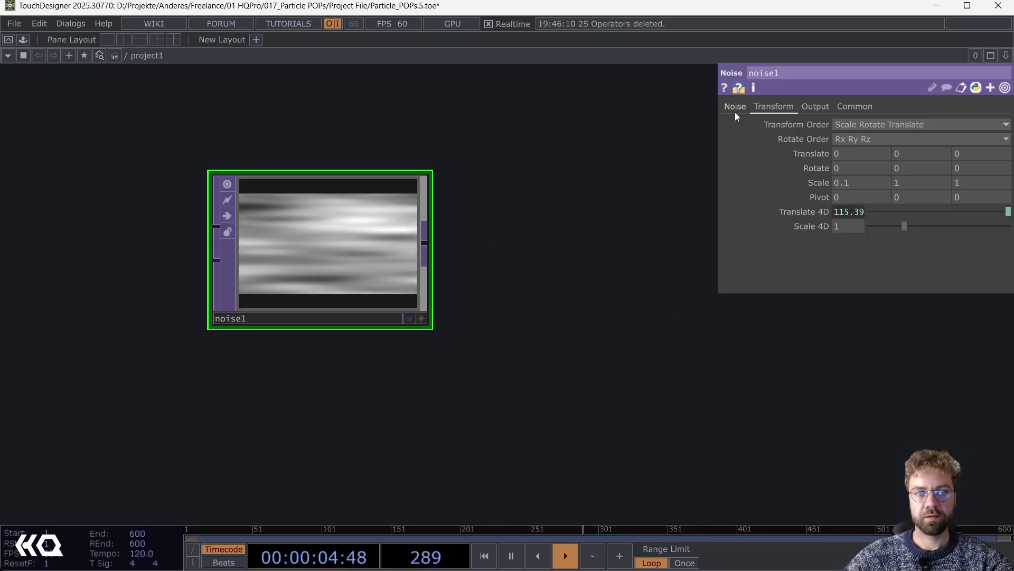
{"action": "left_click", "coordinate": [735, 106]}
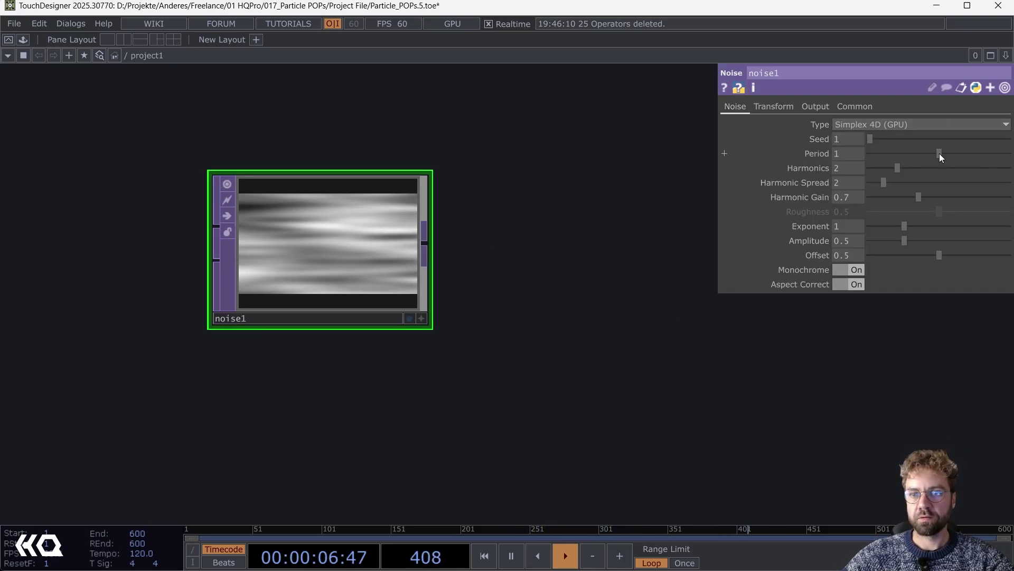
{"action": "left_click_drag", "start_coordinate": [939, 153], "coordinate": [918, 154]}
{"action": "left_click_drag", "start_coordinate": [846, 153], "coordinate": [870, 155]}
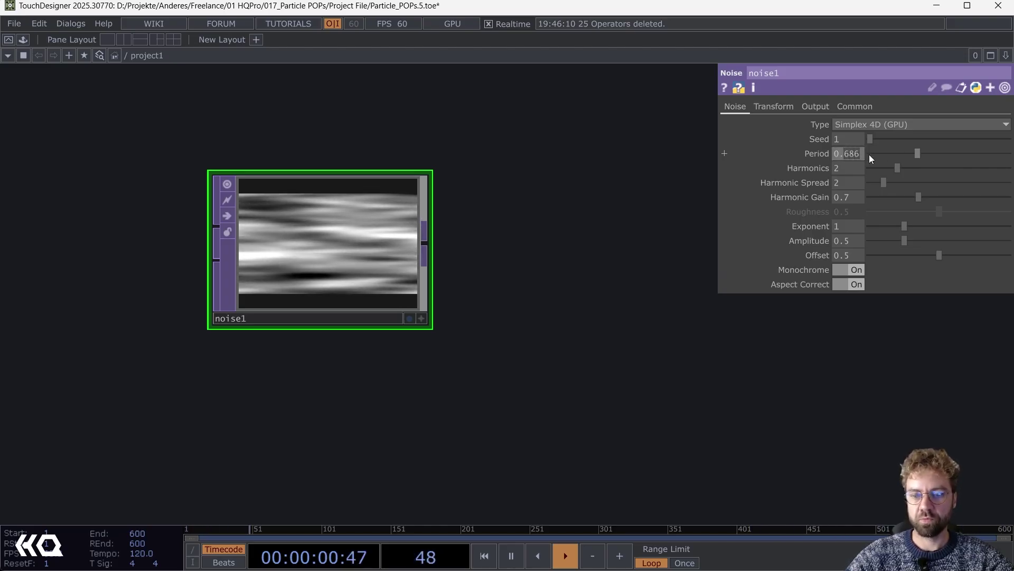
{"action": "type", "text": "5"}
{"action": "key", "text": "Return"}
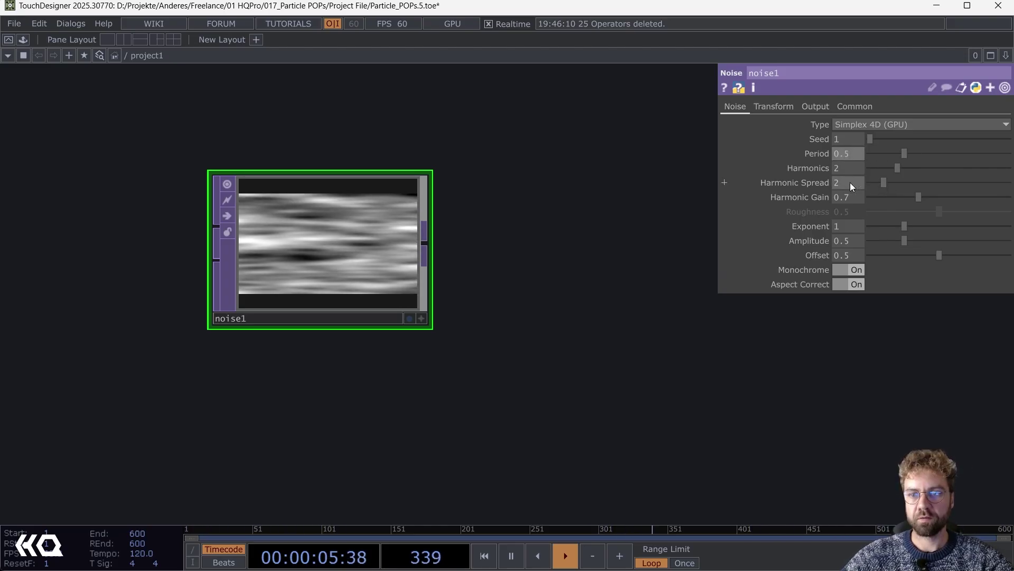
{"action": "type", "text": "1"}
{"action": "key", "text": "Return"}
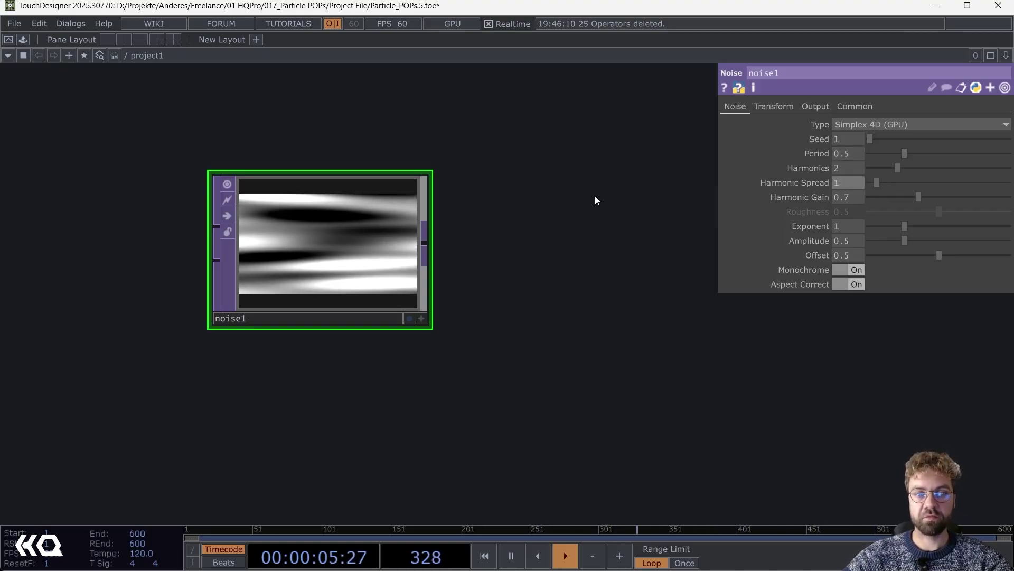
- Connect a Threshold TOP to the output of noise1
{"action": "right_click", "coordinate": [429, 240]}
{"action": "type", "text": "thre"}
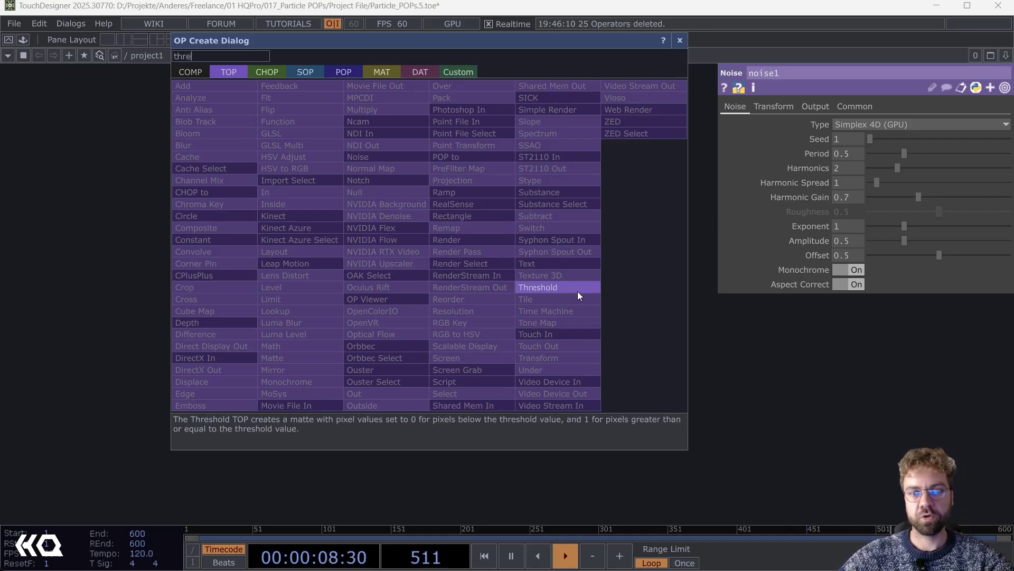
{"action": "left_click", "coordinate": [573, 289]}
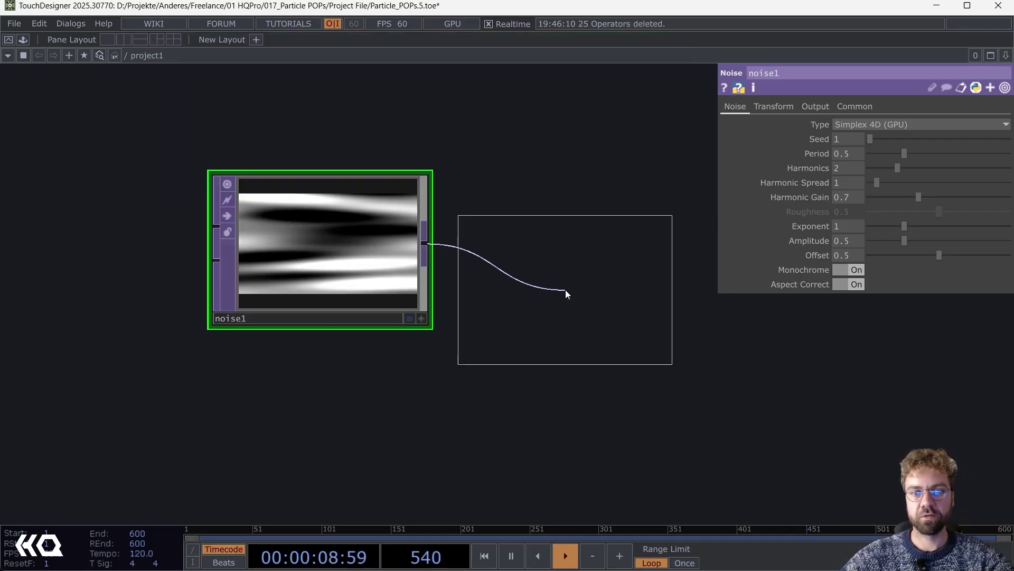
{"action": "left_click", "coordinate": [579, 243]}
- Connect an Edge TOP to the output of thresh1
{"action": "left_click_drag", "start_coordinate": [608, 400], "coordinate": [329, 412]}
{"action": "right_click", "coordinate": [393, 255]}
{"action": "type", "text": "e"}
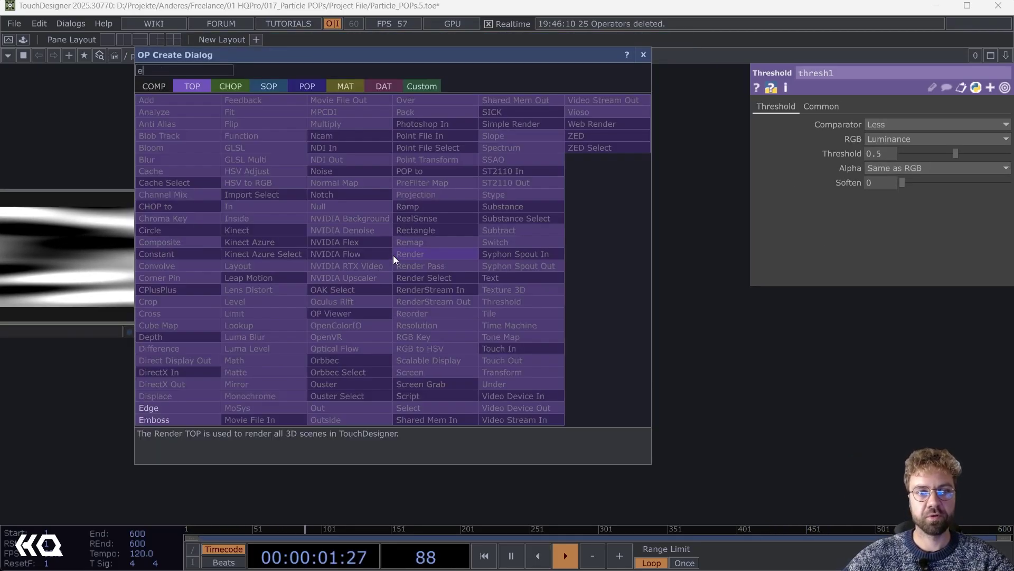
{"action": "type", "text": "d"}
{"action": "left_click", "coordinate": [195, 407]}
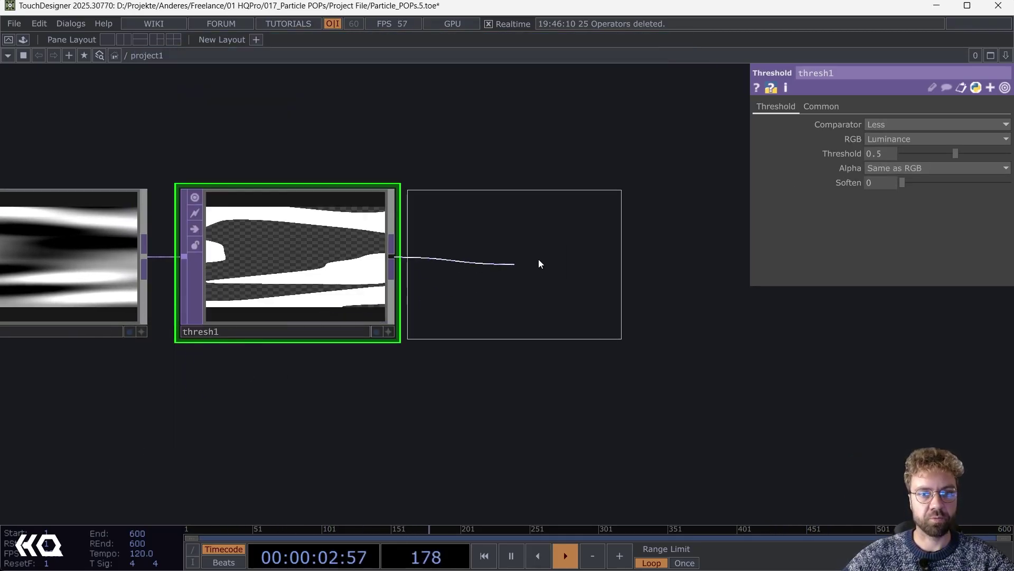
{"action": "left_click", "coordinate": [564, 270]}
- Connect a Null TOP to the output of edge1
{"action": "scroll", "coordinate": [575, 272], "scroll_direction": "up", "scroll_amount": 5}
{"action": "scroll", "coordinate": [605, 170], "scroll_direction": "down", "scroll_amount": 6}
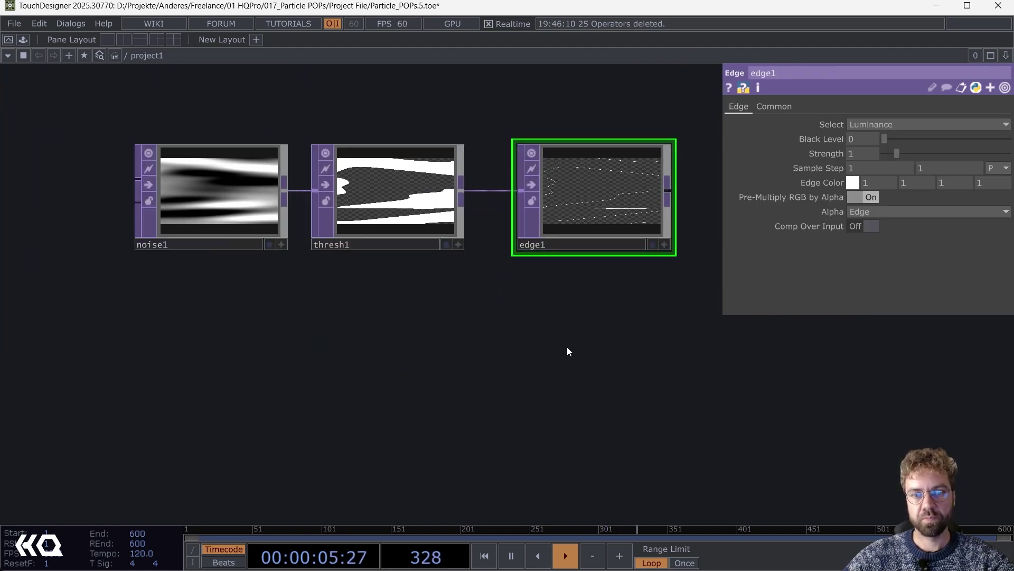
{"action": "left_click_drag", "start_coordinate": [542, 346], "coordinate": [288, 352]}
{"action": "right_click", "coordinate": [411, 198]}
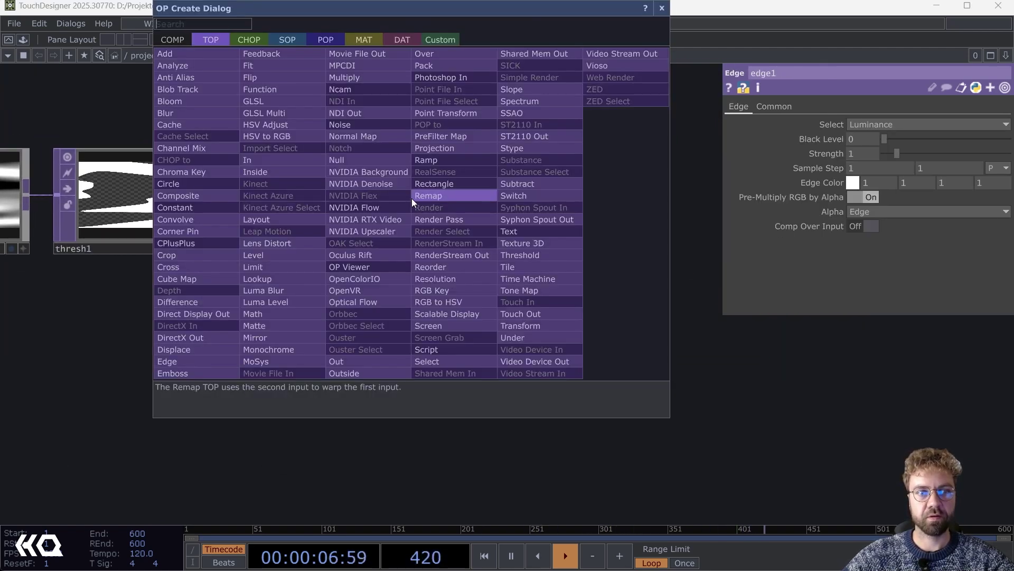
{"action": "left_click", "coordinate": [376, 160]}
{"action": "left_click", "coordinate": [518, 201]}
- Add a TOP to POP from the output of null1 to convert the edge image into points
{"action": "left_click_drag", "start_coordinate": [646, 163], "coordinate": [531, 217]}
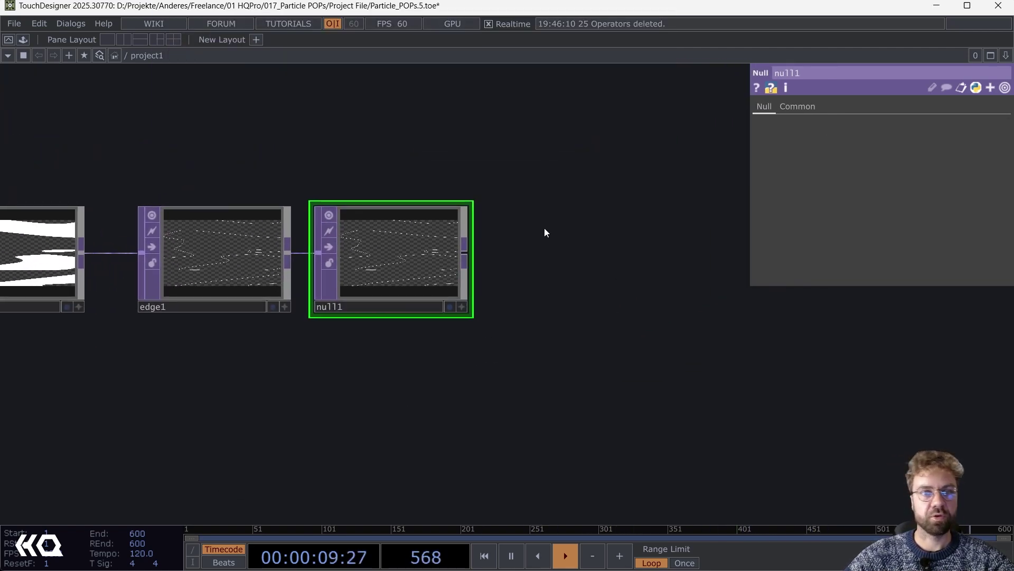
{"action": "scroll", "coordinate": [397, 272], "scroll_direction": "up", "scroll_amount": 3}
{"action": "scroll", "coordinate": [397, 272], "scroll_direction": "up", "scroll_amount": 2}
{"action": "scroll", "coordinate": [412, 229], "scroll_direction": "down", "scroll_amount": 5}
{"action": "left_click_drag", "start_coordinate": [512, 218], "coordinate": [319, 283]}
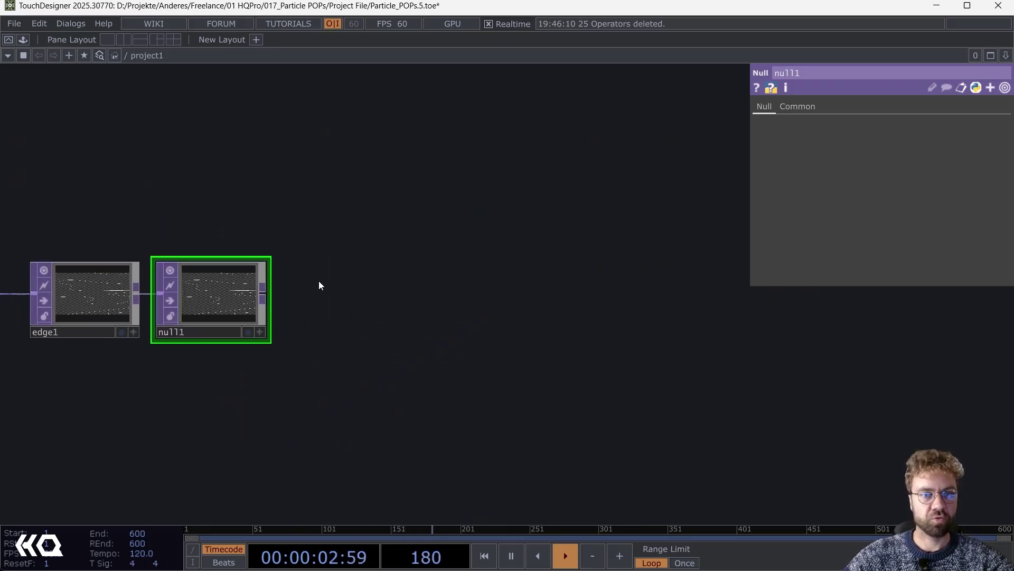
{"action": "left_click", "coordinate": [268, 292]}
{"action": "left_click", "coordinate": [191, 122]}
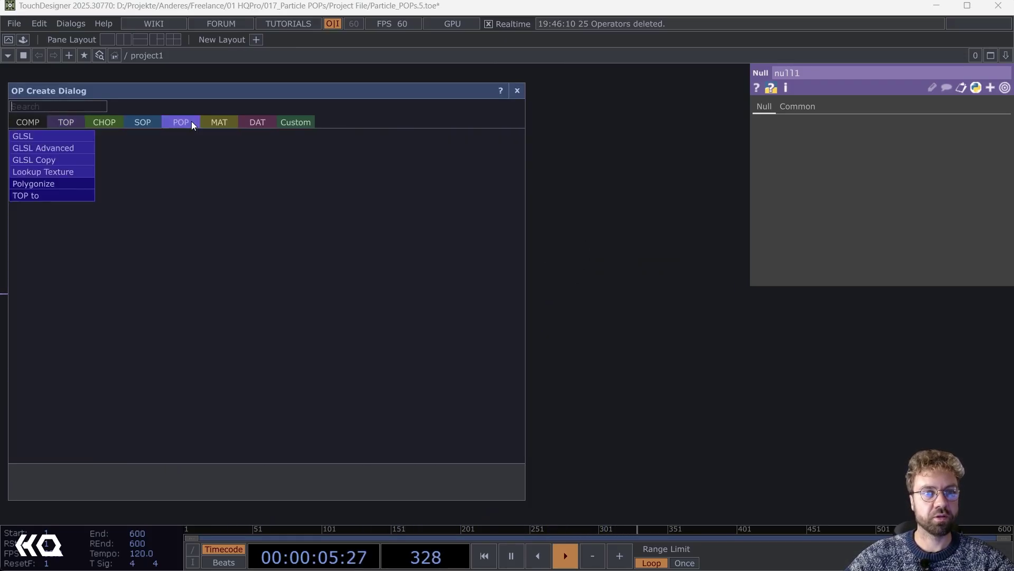
{"action": "left_click", "coordinate": [49, 193]}
{"action": "left_click", "coordinate": [417, 298]}
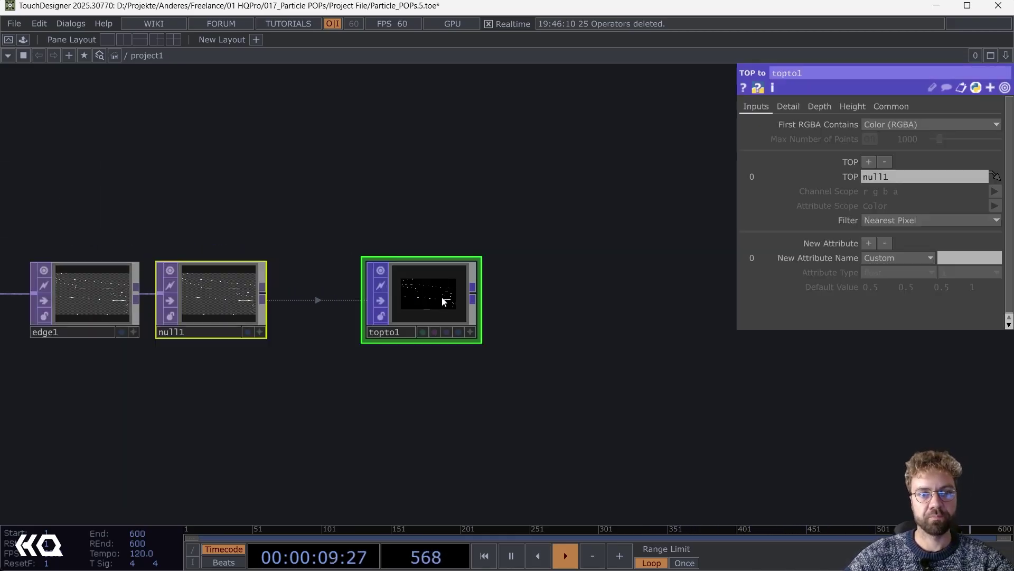
- Examine in 3D the point plane that topto1 generates from the edge image
{"action": "scroll", "coordinate": [253, 316], "scroll_direction": "up", "scroll_amount": 4}
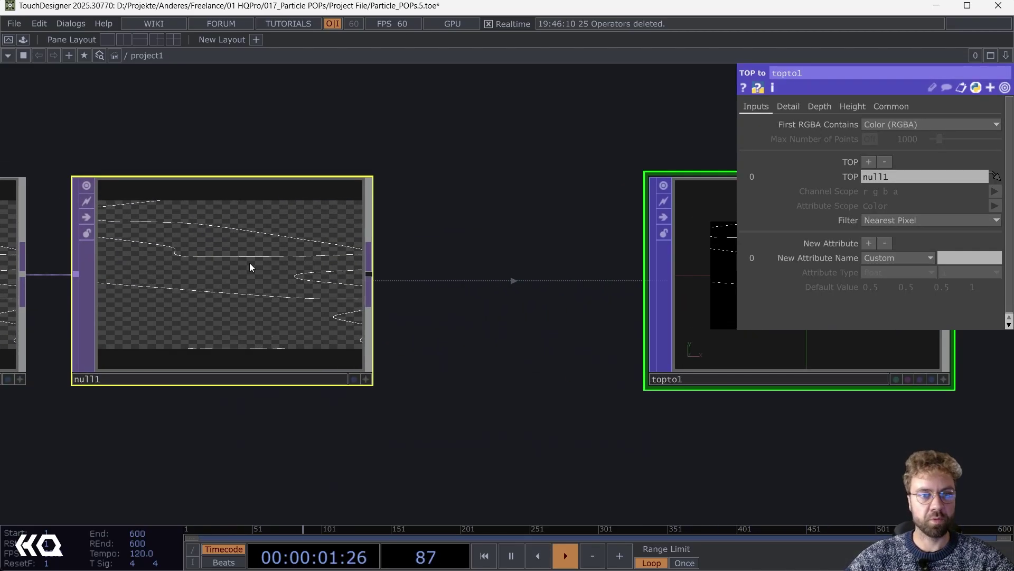
{"action": "left_click_drag", "start_coordinate": [491, 360], "coordinate": [149, 353]}
{"action": "scroll", "coordinate": [499, 267], "scroll_direction": "up", "scroll_amount": 5}
{"action": "scroll", "coordinate": [604, 340], "scroll_direction": "down", "scroll_amount": 2}
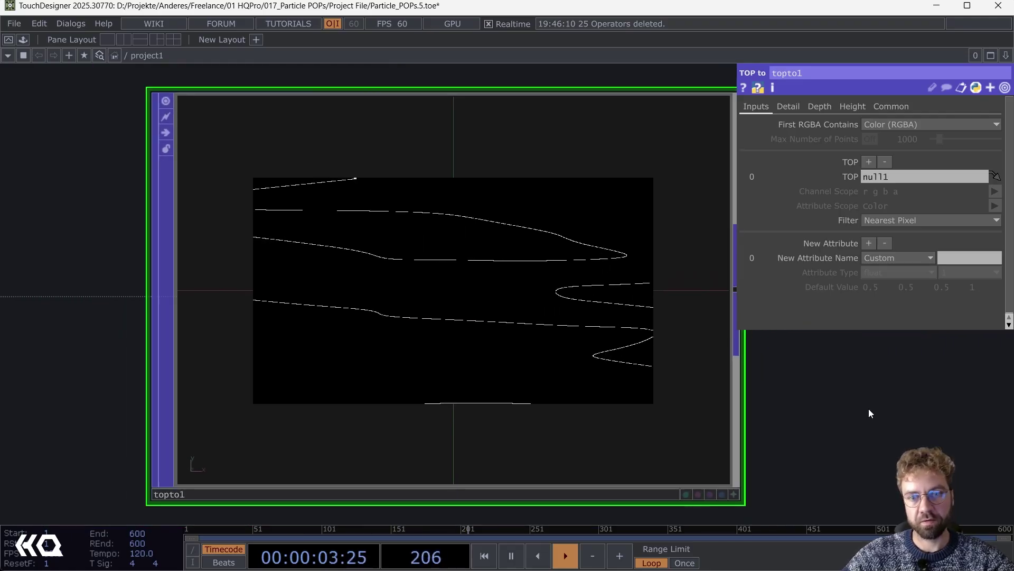
{"action": "left_click_drag", "start_coordinate": [871, 412], "coordinate": [776, 361]}
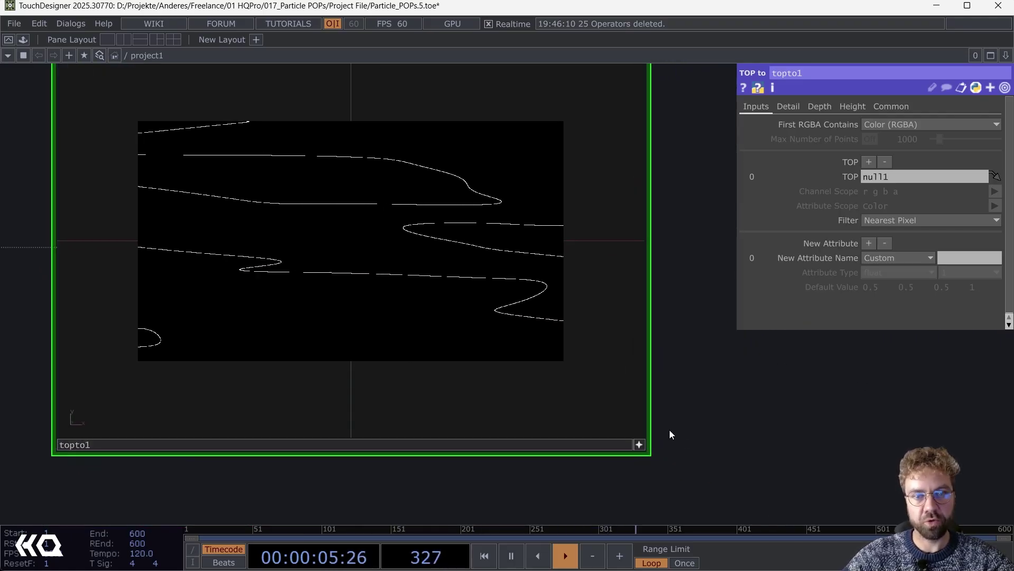
{"action": "left_click", "coordinate": [639, 445]}
{"action": "left_click_drag", "start_coordinate": [487, 206], "coordinate": [388, 201]}
{"action": "left_click_drag", "start_coordinate": [351, 241], "coordinate": [351, 241]}
{"action": "left_click_drag", "start_coordinate": [499, 210], "coordinate": [483, 206]}
{"action": "left_click", "coordinate": [639, 444]}
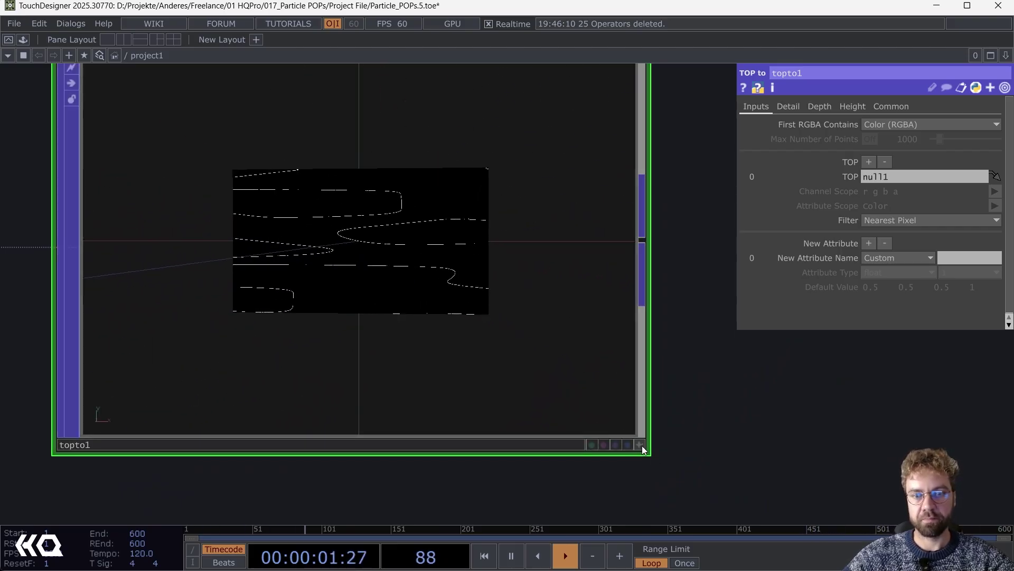
- Compare the edge lines in null1 with the points in topto1's 3D view
{"action": "scroll", "coordinate": [739, 402], "scroll_direction": "down", "scroll_amount": 3}
{"action": "left_click_drag", "start_coordinate": [829, 414], "coordinate": [996, 293]}
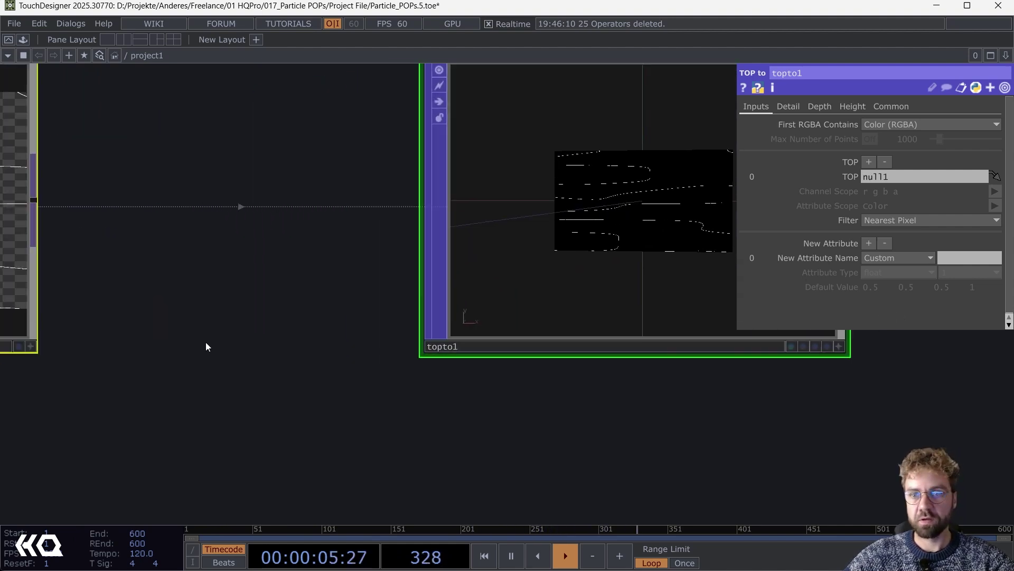
{"action": "scroll", "coordinate": [206, 342], "scroll_direction": "left", "scroll_amount": 8}
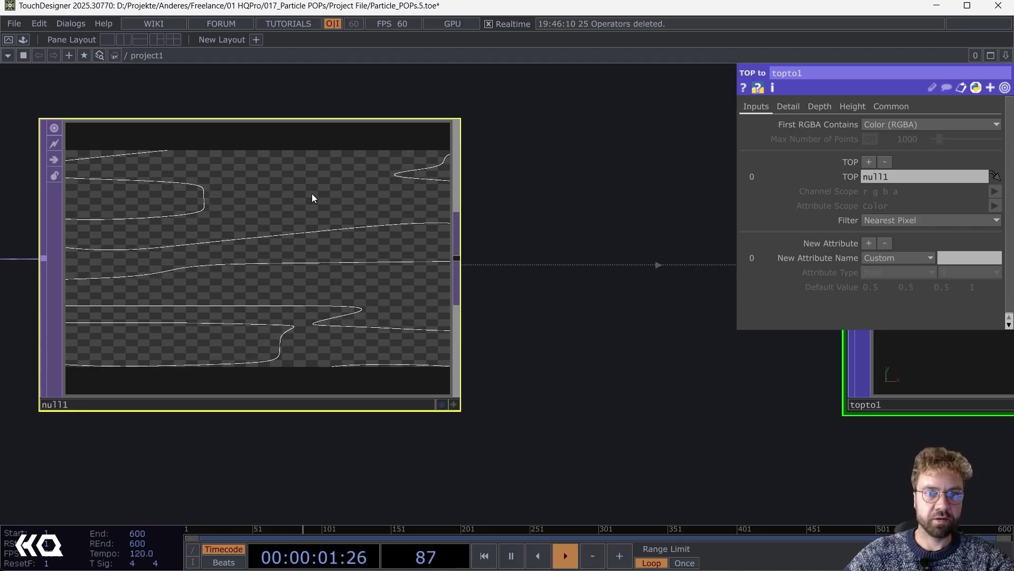
{"action": "scroll", "coordinate": [327, 222], "scroll_direction": "up", "scroll_amount": 3}
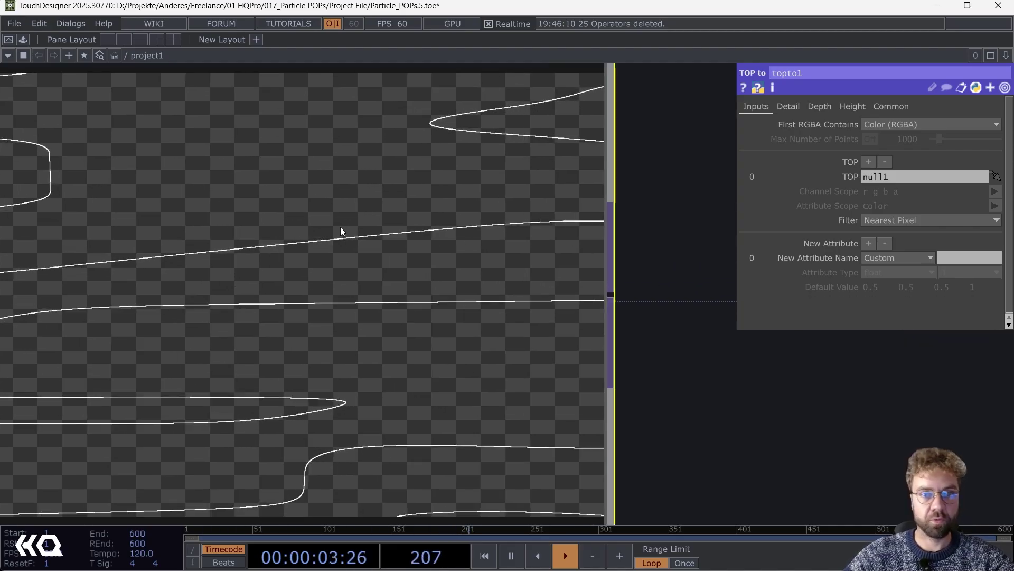
{"action": "scroll", "coordinate": [338, 220], "scroll_direction": "down", "scroll_amount": 4}
{"action": "left_click_drag", "start_coordinate": [477, 309], "coordinate": [73, 312]}
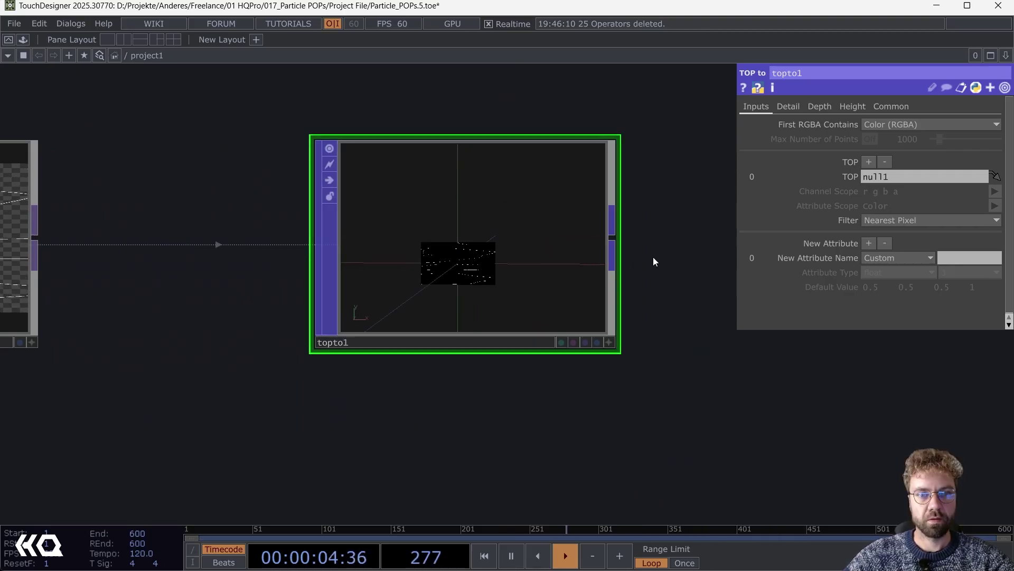
{"action": "scroll", "coordinate": [653, 257], "scroll_direction": "up", "scroll_amount": 2}
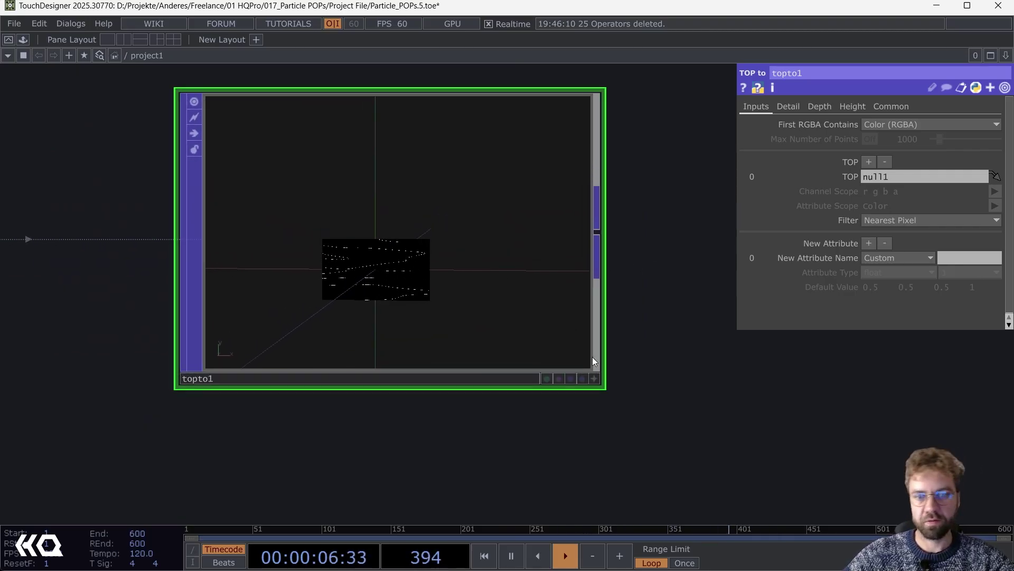
{"action": "left_click", "coordinate": [593, 378]}
{"action": "right_click_drag", "start_coordinate": [381, 280], "coordinate": [440, 248]}
{"action": "scroll", "coordinate": [440, 248], "scroll_direction": "up", "scroll_amount": 3}
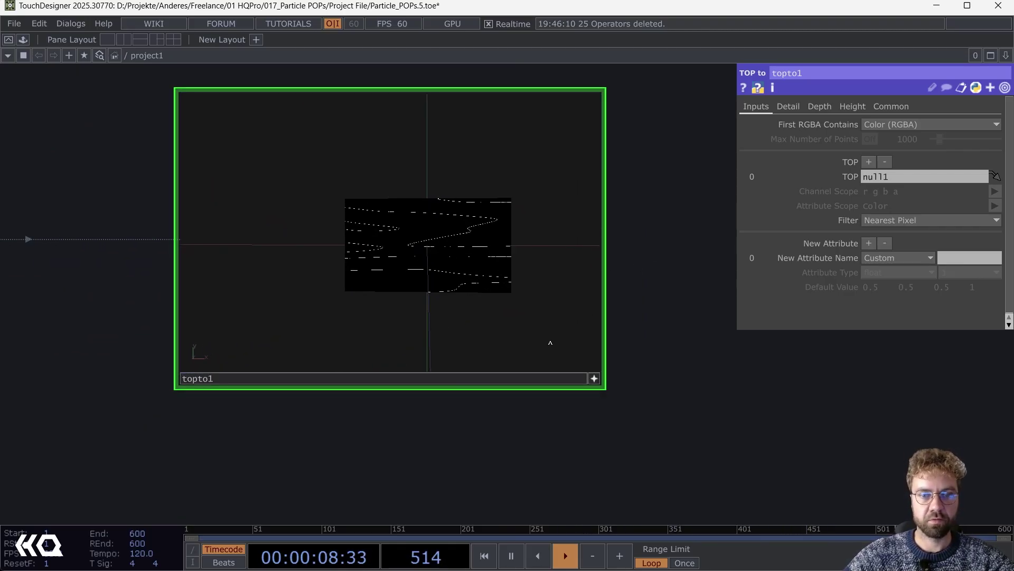
{"action": "left_click", "coordinate": [594, 378]}
{"action": "scroll", "coordinate": [430, 369], "scroll_direction": "down", "scroll_amount": 3}
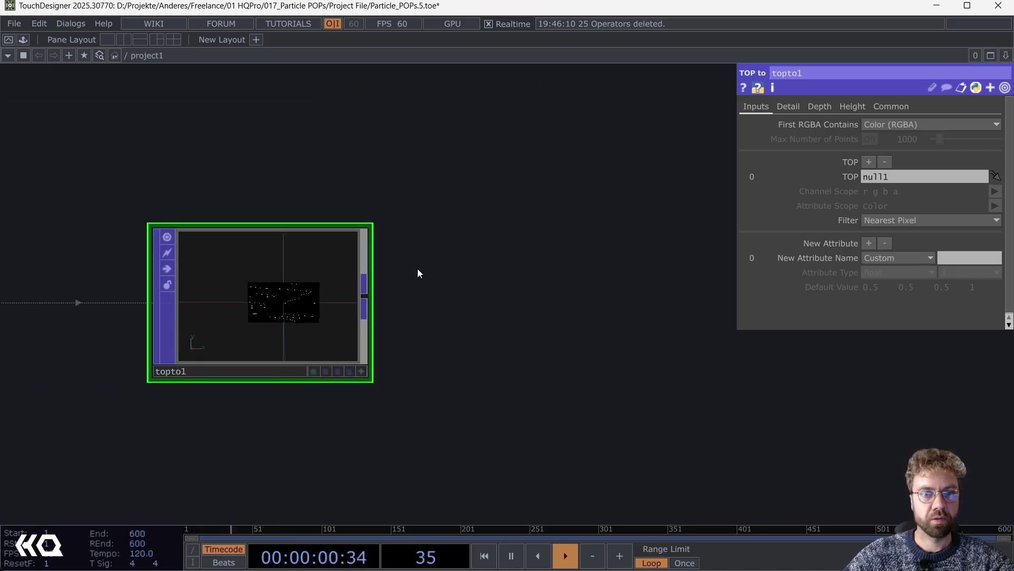
- Connect a Delete POP to the output of topto1
{"action": "right_click", "coordinate": [367, 299]}
{"action": "type", "text": "de"}
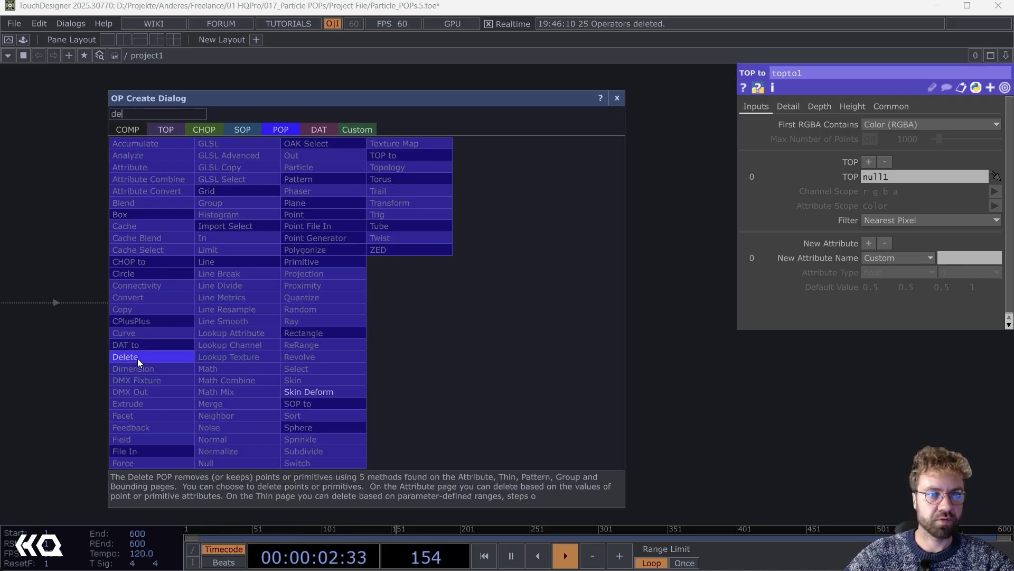
{"action": "left_click", "coordinate": [137, 358]}
{"action": "left_click", "coordinate": [522, 303]}
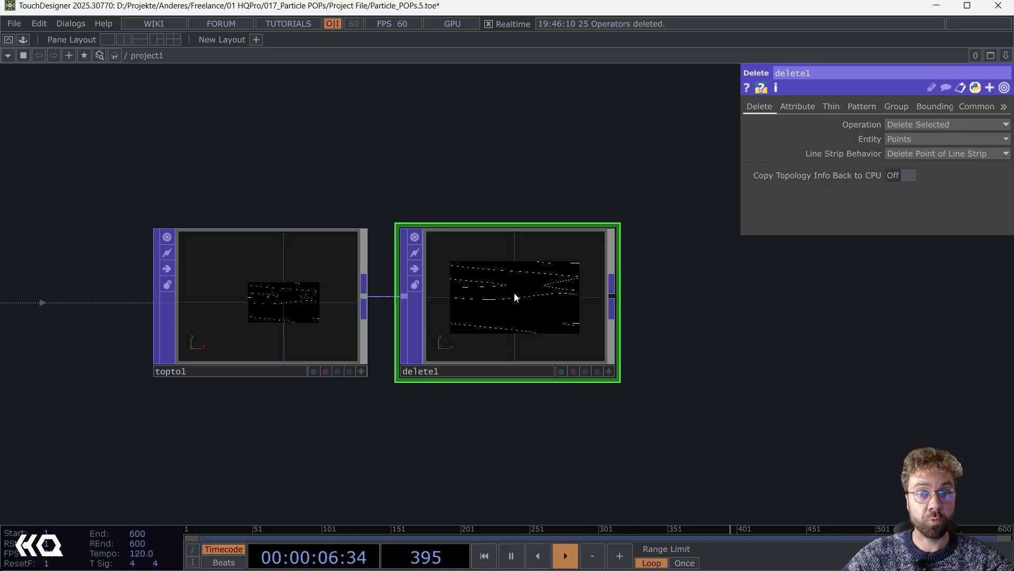
{"action": "scroll", "coordinate": [516, 297], "scroll_direction": "up", "scroll_amount": 5}
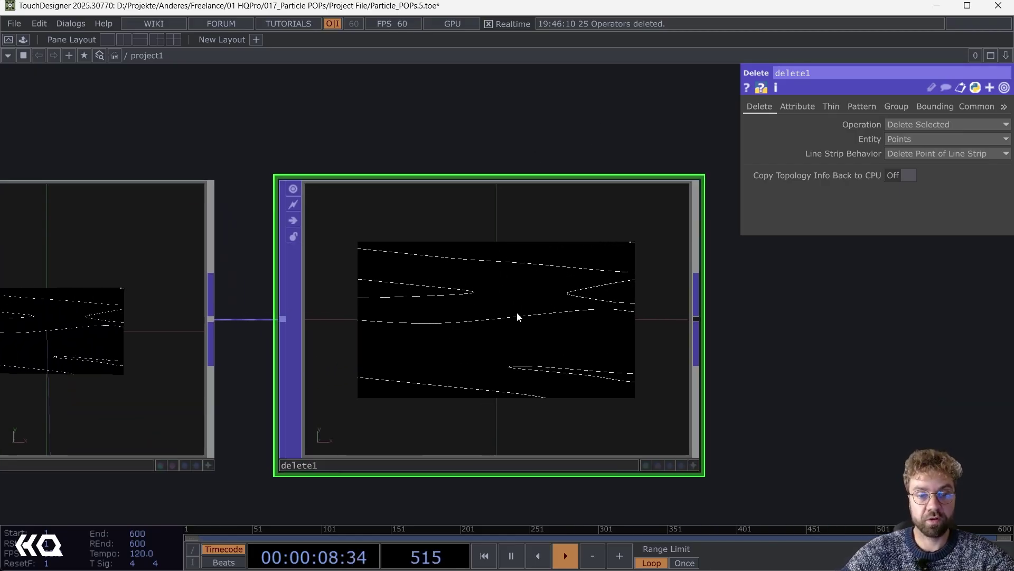
{"action": "scroll", "coordinate": [497, 318], "scroll_direction": "down", "scroll_amount": 2}
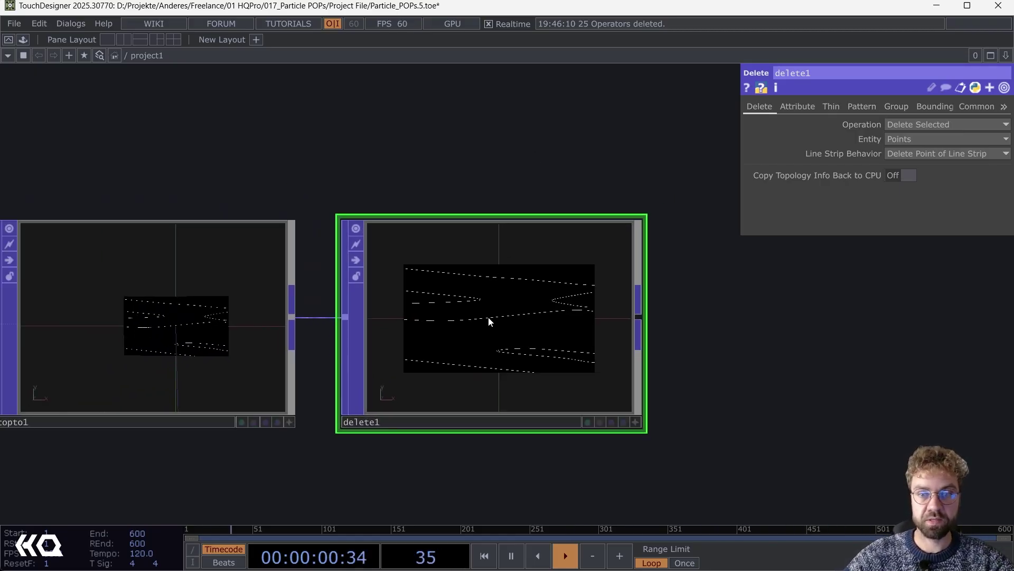
- Set delete1 to remove points whose Color(0) attribute is less than 0.061, and check the remaining edge lines
{"action": "left_click_drag", "start_coordinate": [415, 164], "coordinate": [506, 109]}
{"action": "left_click", "coordinate": [795, 110]}
{"action": "left_click", "coordinate": [1003, 153]}
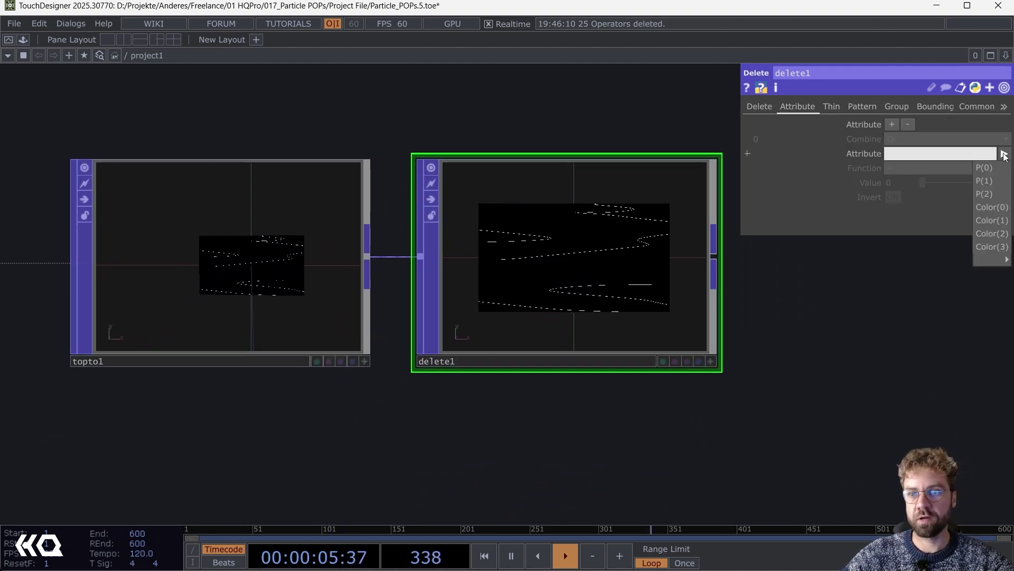
{"action": "left_click", "coordinate": [1000, 213]}
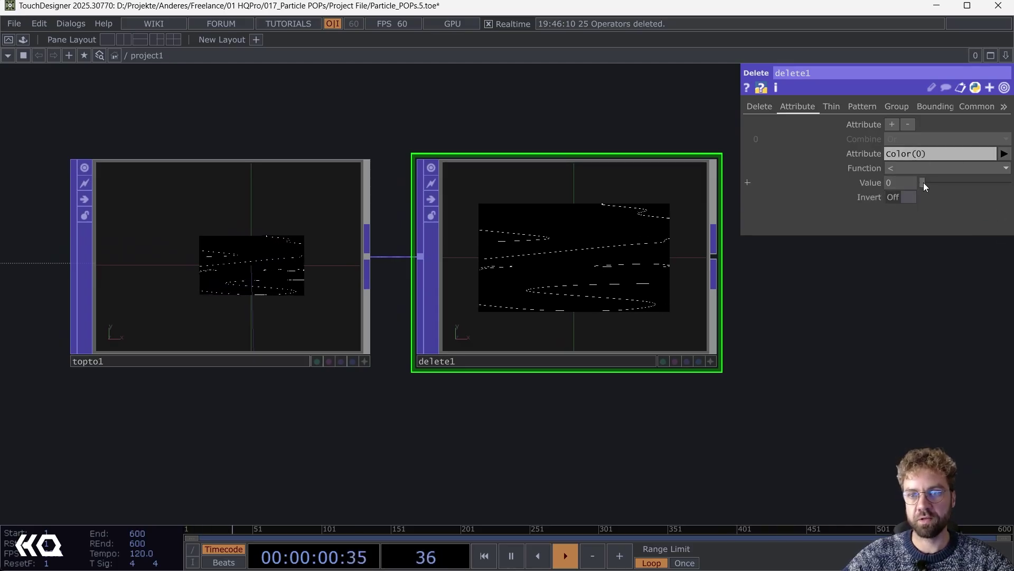
{"action": "mouse_move", "coordinate": [923, 182]}
{"action": "left_mouse_down"}
{"action": "mouse_move", "coordinate": [947, 180]}
{"action": "mouse_move", "coordinate": [927, 182]}
{"action": "left_mouse_up"}
{"action": "left_click_drag", "start_coordinate": [740, 360], "coordinate": [704, 360]}
{"action": "scroll", "coordinate": [532, 288], "scroll_direction": "up", "scroll_amount": 3}
{"action": "scroll", "coordinate": [532, 288], "scroll_direction": "up", "scroll_amount": 4}
{"action": "scroll", "coordinate": [495, 220], "scroll_direction": "down", "scroll_amount": 5}
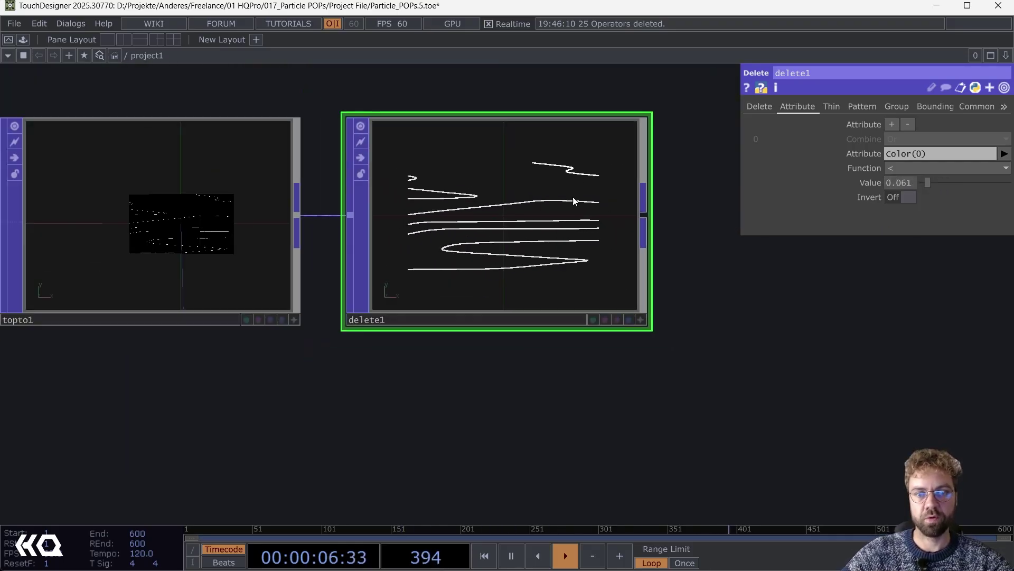
{"action": "scroll", "coordinate": [503, 202], "scroll_direction": "up", "scroll_amount": 3}
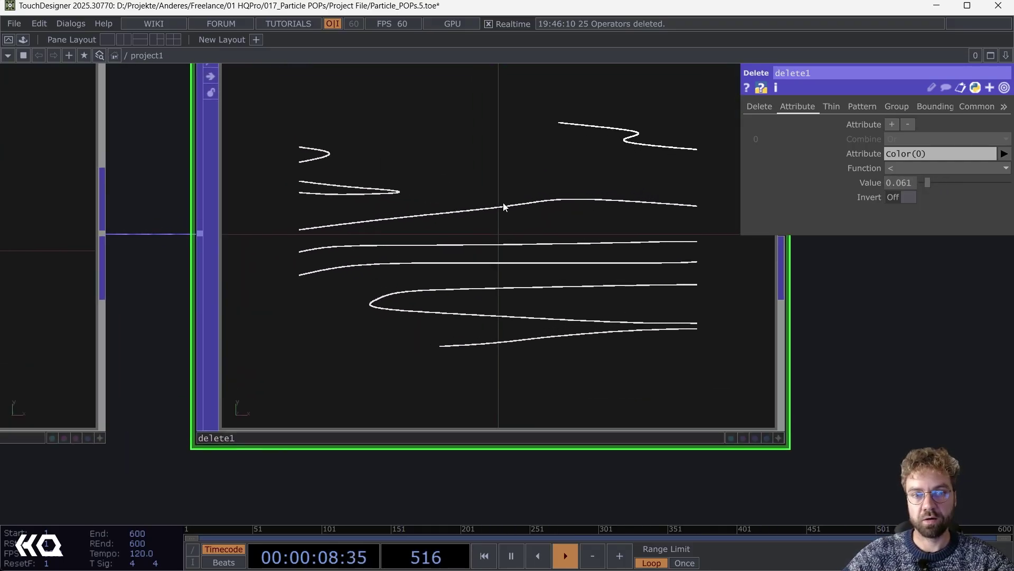
{"action": "scroll", "coordinate": [505, 208], "scroll_direction": "down", "scroll_amount": 2}
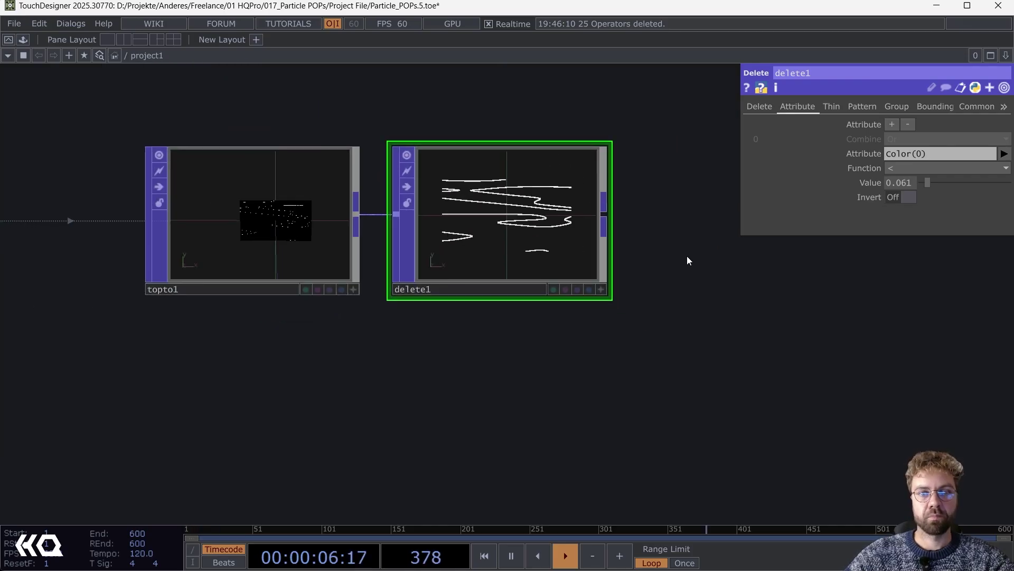
- Connect a Particle POP to the output of delete1
{"action": "left_click_drag", "start_coordinate": [688, 257], "coordinate": [449, 301]}
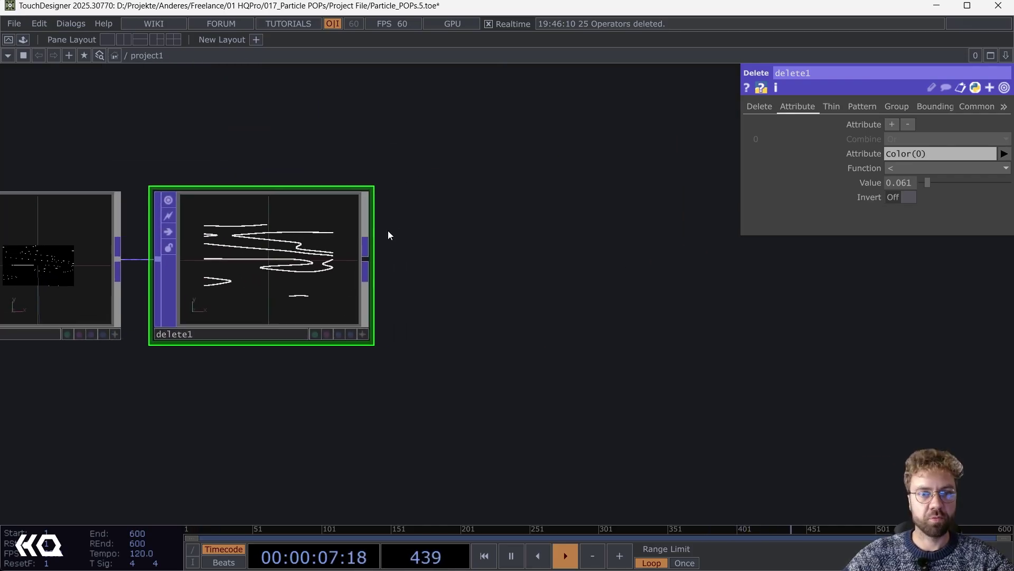
{"action": "right_click", "coordinate": [371, 259]}
{"action": "type", "text": "part"}
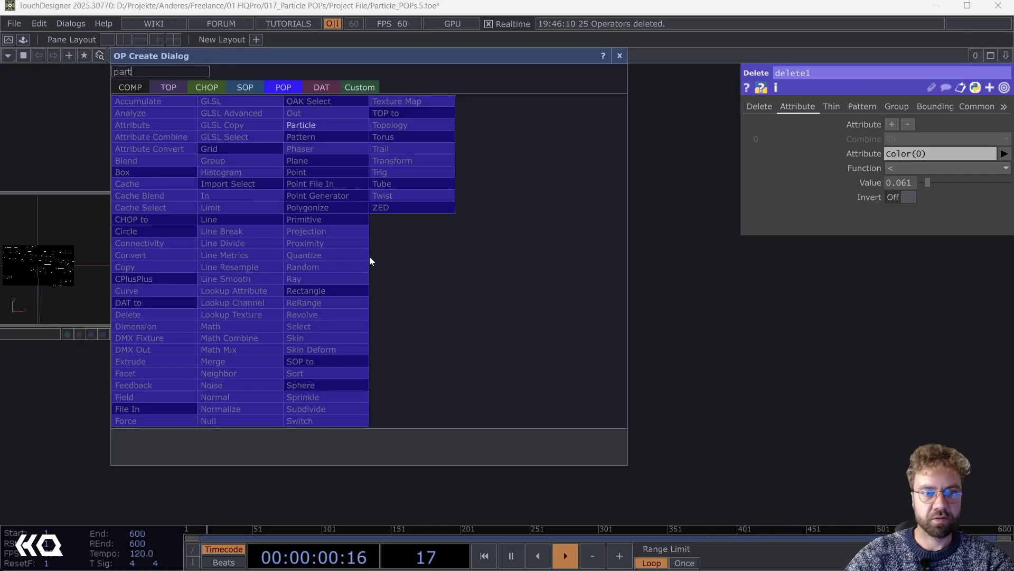
{"action": "left_click", "coordinate": [325, 125]}
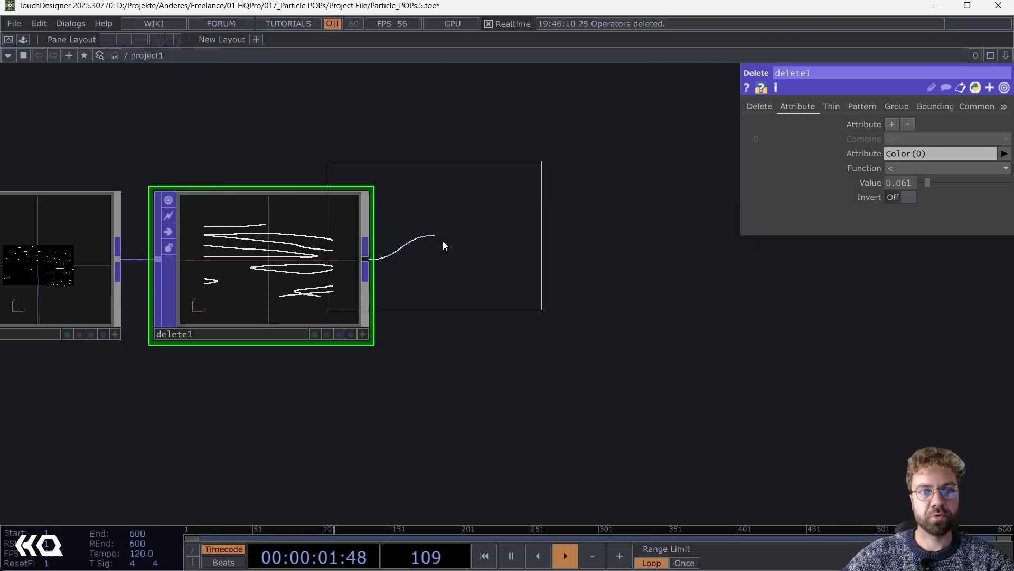
{"action": "left_click", "coordinate": [521, 259]}
- Connect a Null POP to the output of particle1
{"action": "left_click_drag", "start_coordinate": [546, 133], "coordinate": [269, 149]}
{"action": "left_click", "coordinate": [336, 276]}
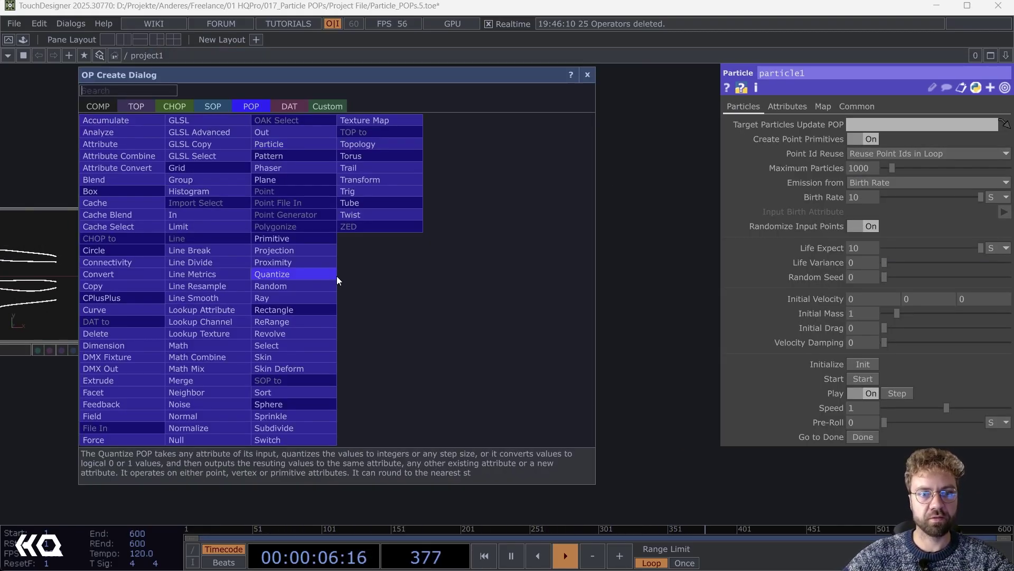
{"action": "type", "text": "nu"}
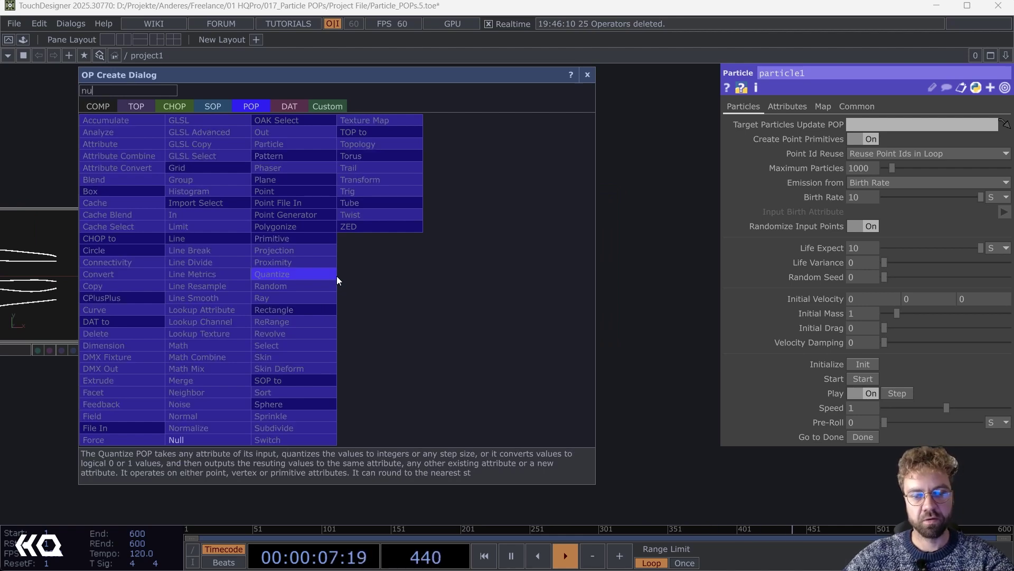
{"action": "left_click", "coordinate": [208, 440]}
{"action": "left_click", "coordinate": [570, 281]}
- Connect a Geometry COMP to the output of null2
{"action": "left_click_drag", "start_coordinate": [593, 433], "coordinate": [444, 378]}
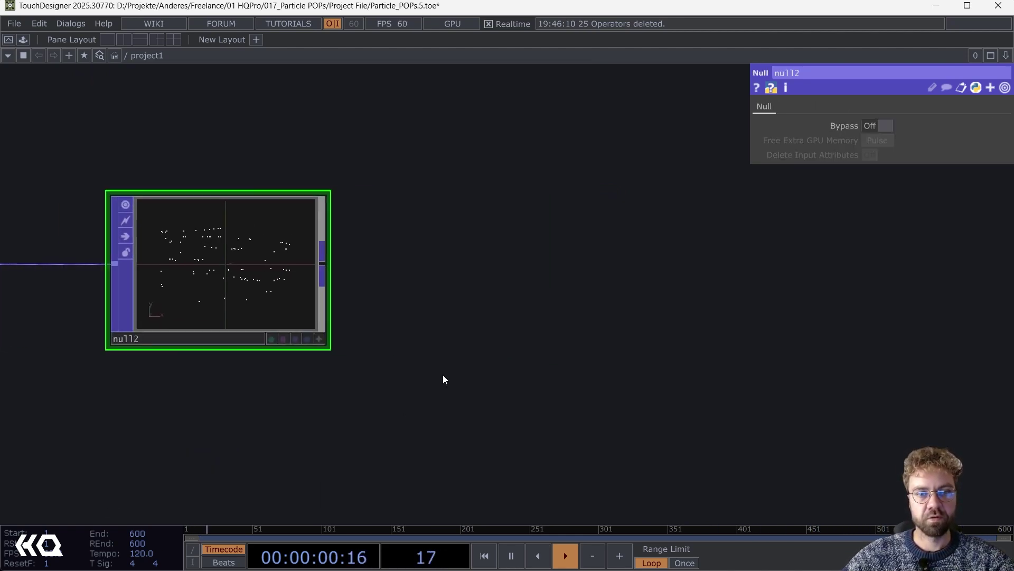
{"action": "scroll", "coordinate": [450, 378], "scroll_direction": "down", "scroll_amount": 2}
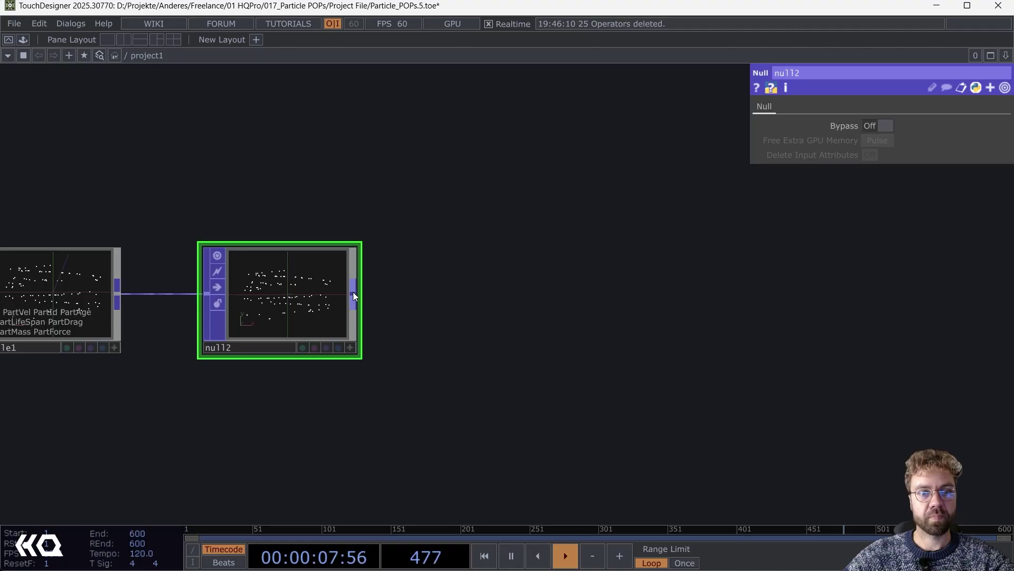
{"action": "left_click", "coordinate": [353, 292]}
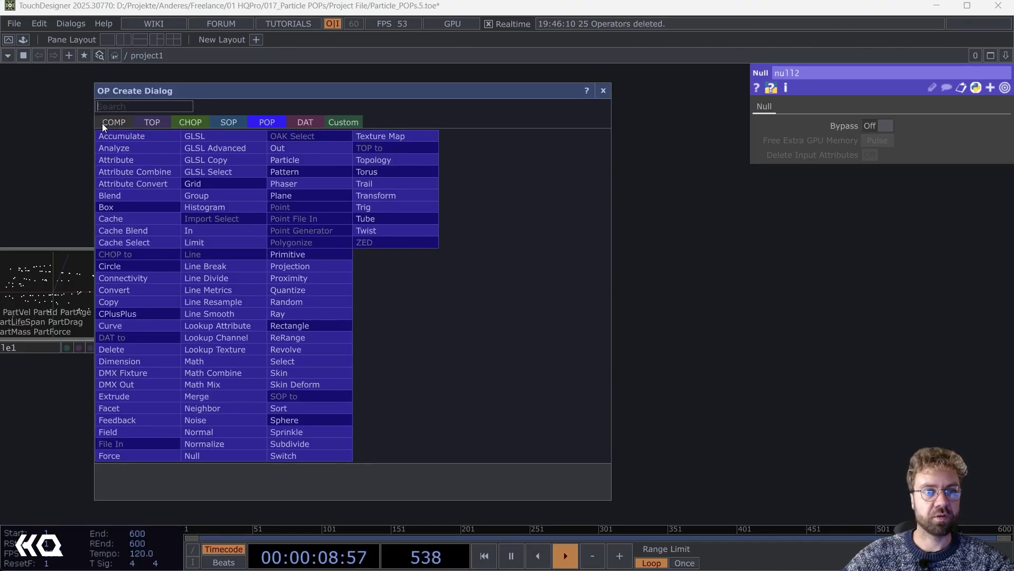
{"action": "left_click", "coordinate": [106, 123]}
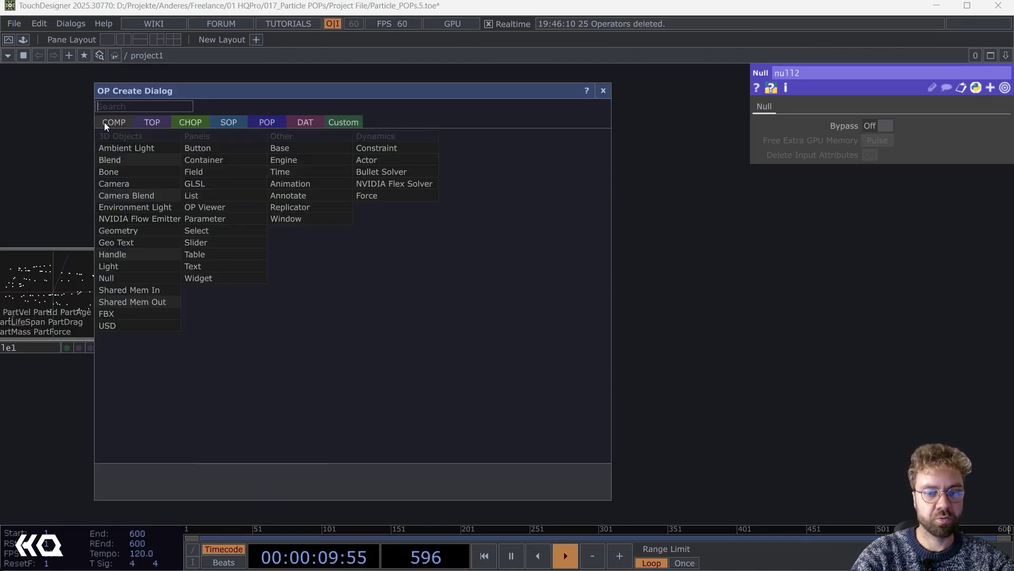
{"action": "type", "text": "geo"}
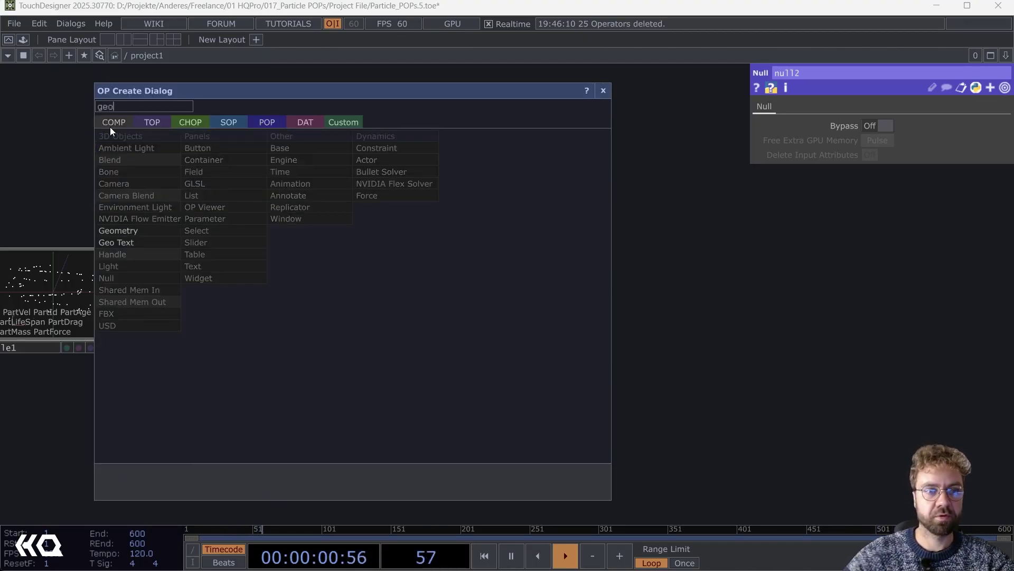
{"action": "left_click", "coordinate": [120, 231]}
{"action": "left_click", "coordinate": [588, 299]}
{"action": "left_click_drag", "start_coordinate": [526, 151], "coordinate": [415, 198]}
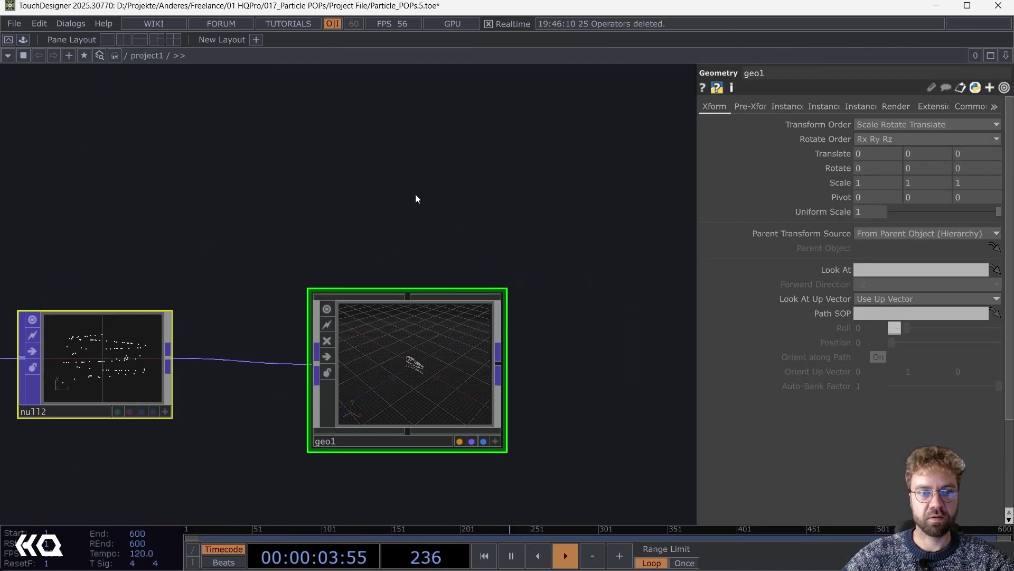
- Add a Camera COMP above geo1 and a Light COMP beside the camera
{"action": "key", "text": "Tab"}
{"action": "type", "text": "came"}
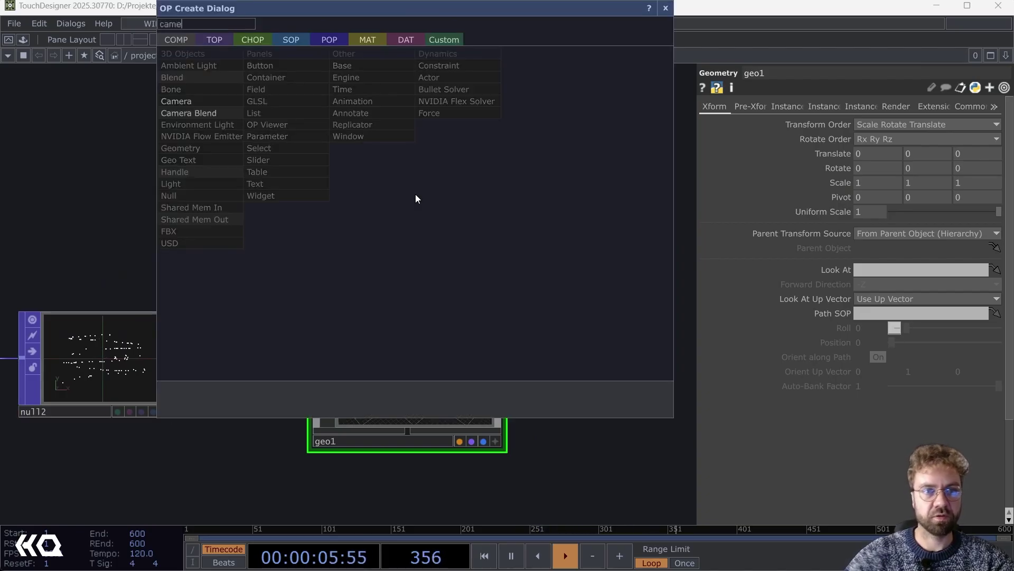
{"action": "left_click", "coordinate": [193, 101]}
{"action": "left_click", "coordinate": [408, 193]}
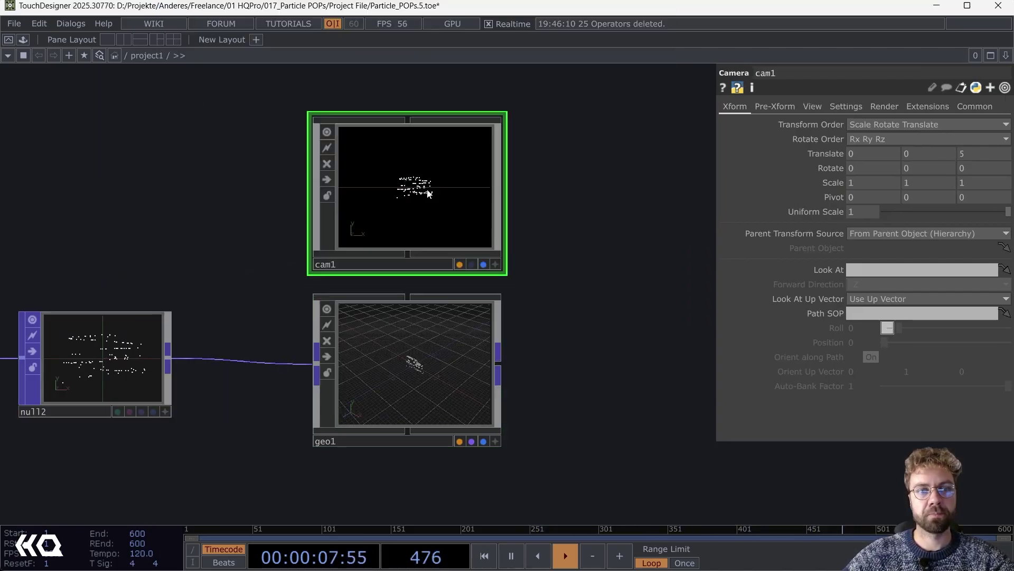
{"action": "key", "text": "Tab"}
{"action": "type", "text": "ligh"}
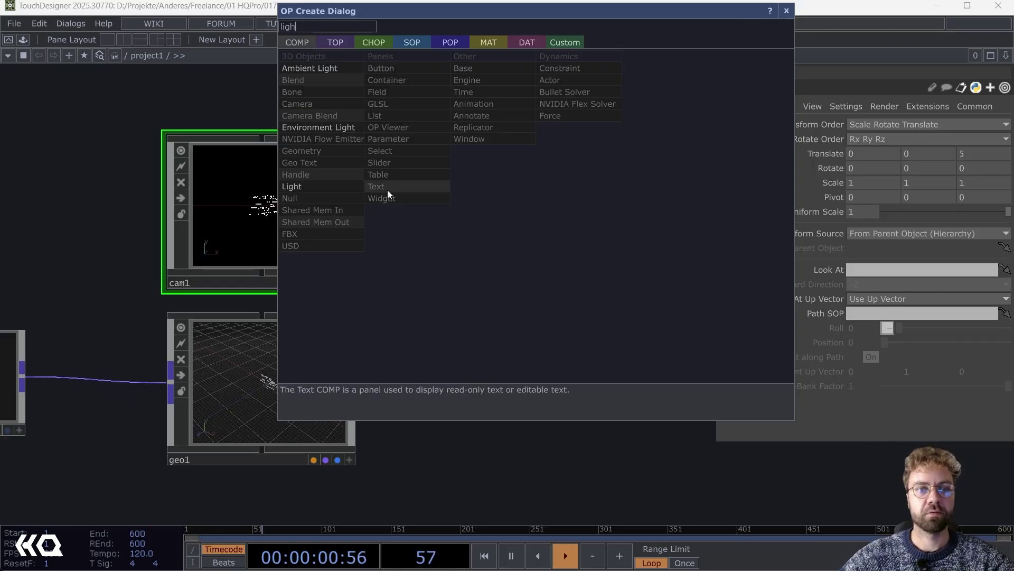
{"action": "key", "text": "Return"}
{"action": "left_click", "coordinate": [504, 214]}
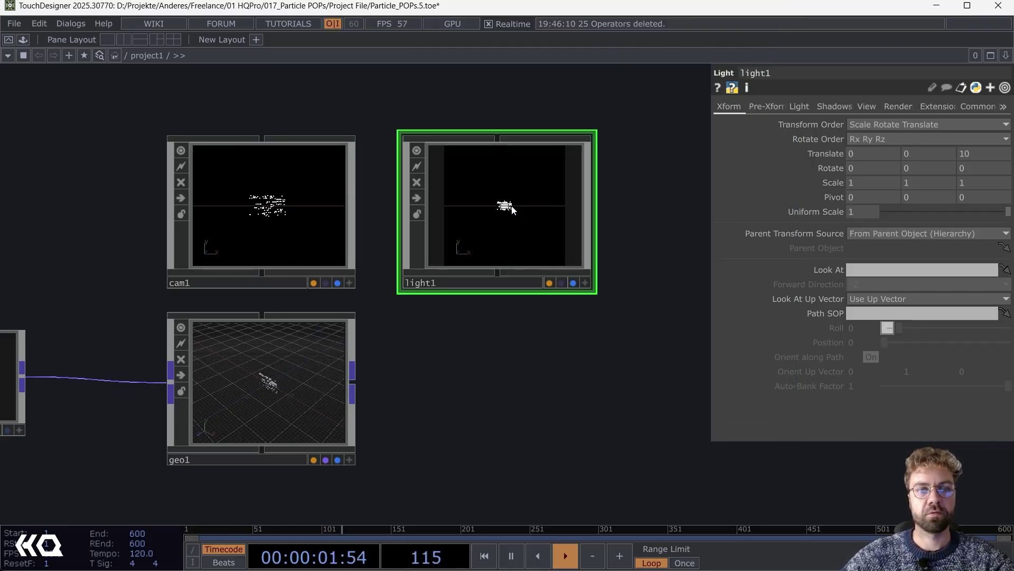
- Add a Render TOP beside geo1, below light1
{"action": "key", "text": "Tab"}
{"action": "type", "text": "re"}
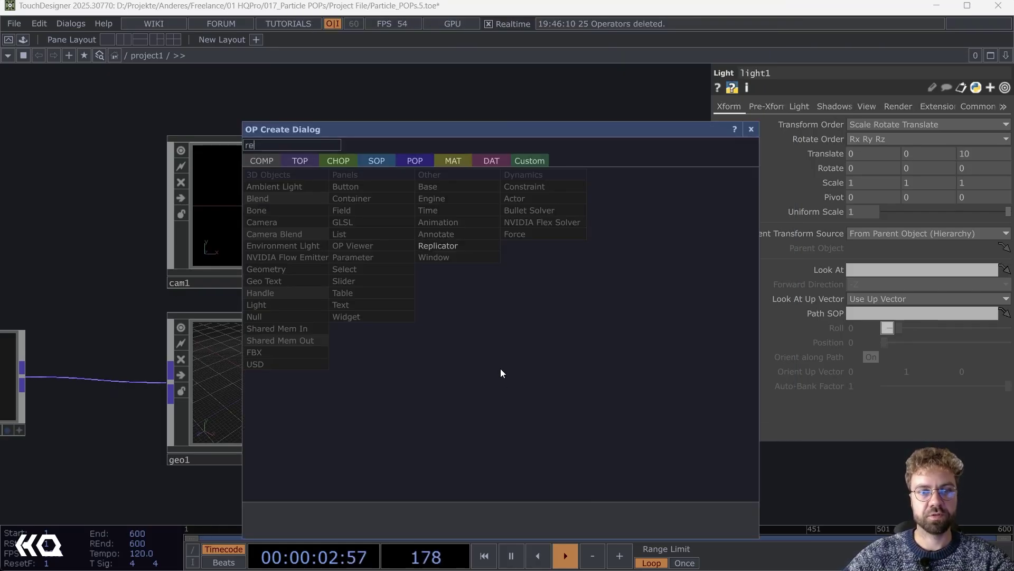
{"action": "left_click", "coordinate": [300, 161]}
{"action": "left_click", "coordinate": [548, 332]}
{"action": "left_click", "coordinate": [510, 400]}
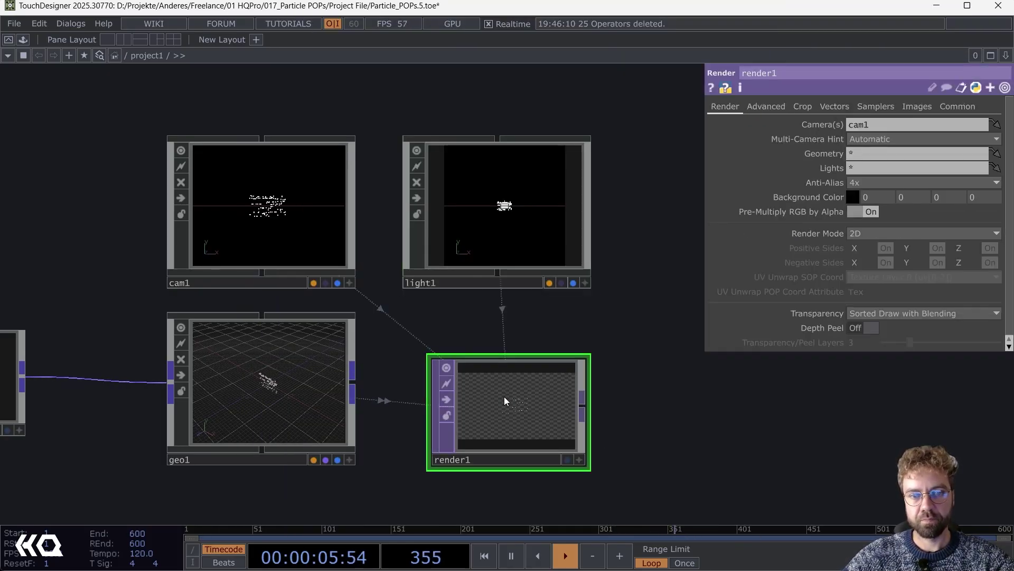
- Set render1's resolution to 1920 x 1080
{"action": "left_click_drag", "start_coordinate": [577, 374], "coordinate": [528, 307]}
{"action": "left_click", "coordinate": [961, 106]}
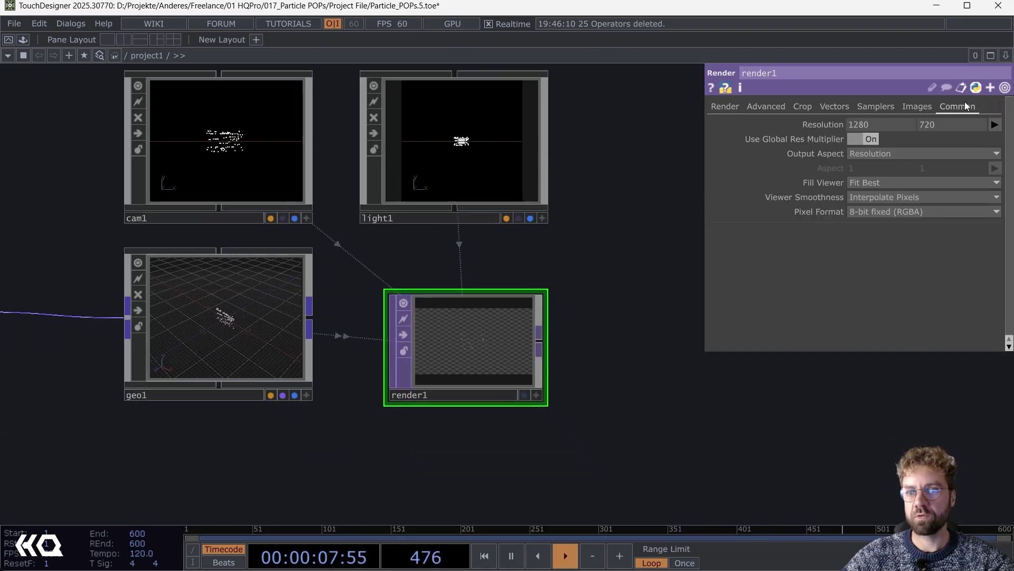
{"action": "left_click", "coordinate": [995, 125]}
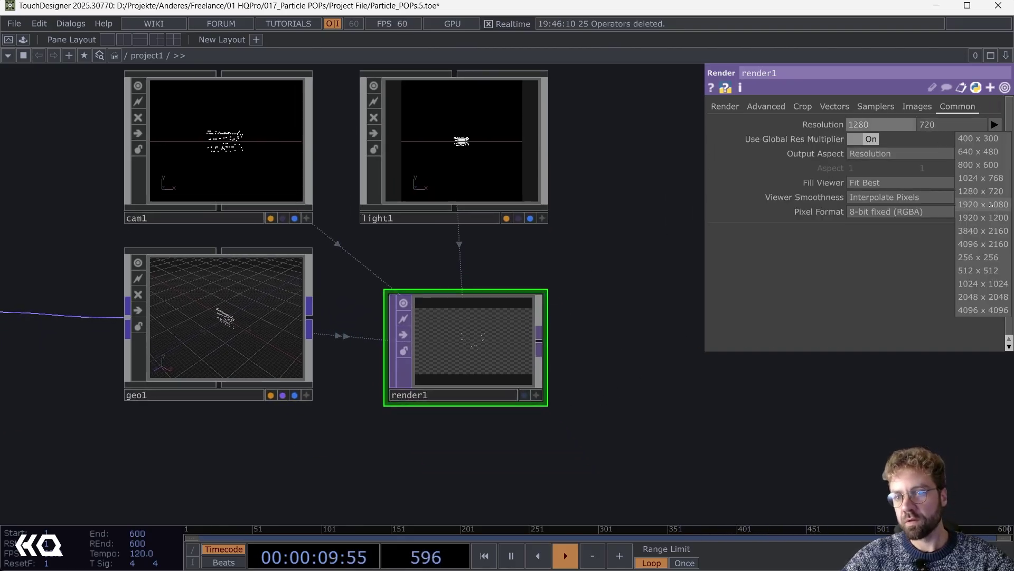
{"action": "left_click", "coordinate": [984, 205]}
- Connect an RGB Key TOP to the output of render1
{"action": "left_click_drag", "start_coordinate": [594, 419], "coordinate": [430, 373]}
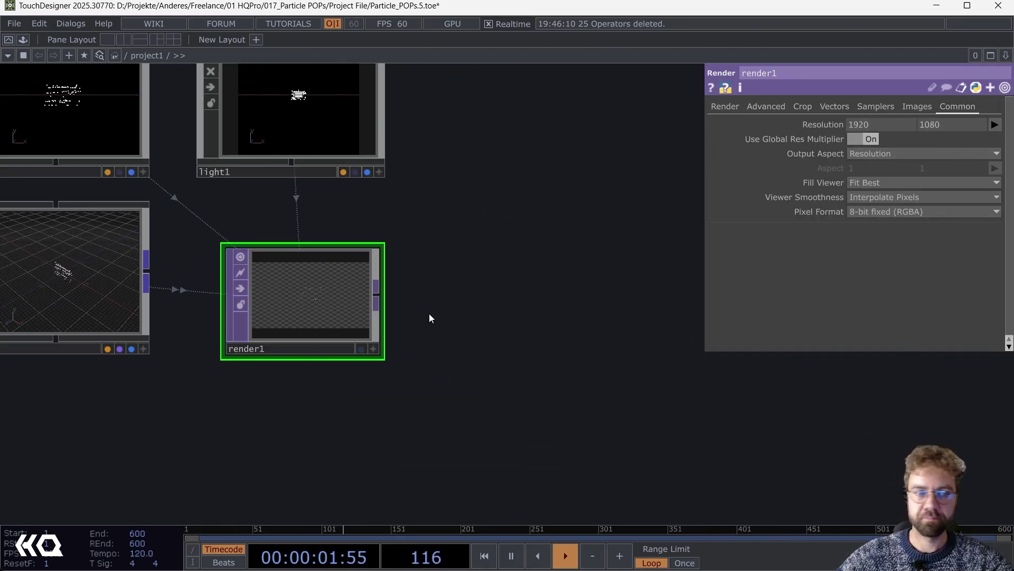
{"action": "right_click", "coordinate": [375, 291]}
{"action": "type", "text": "rgb"}
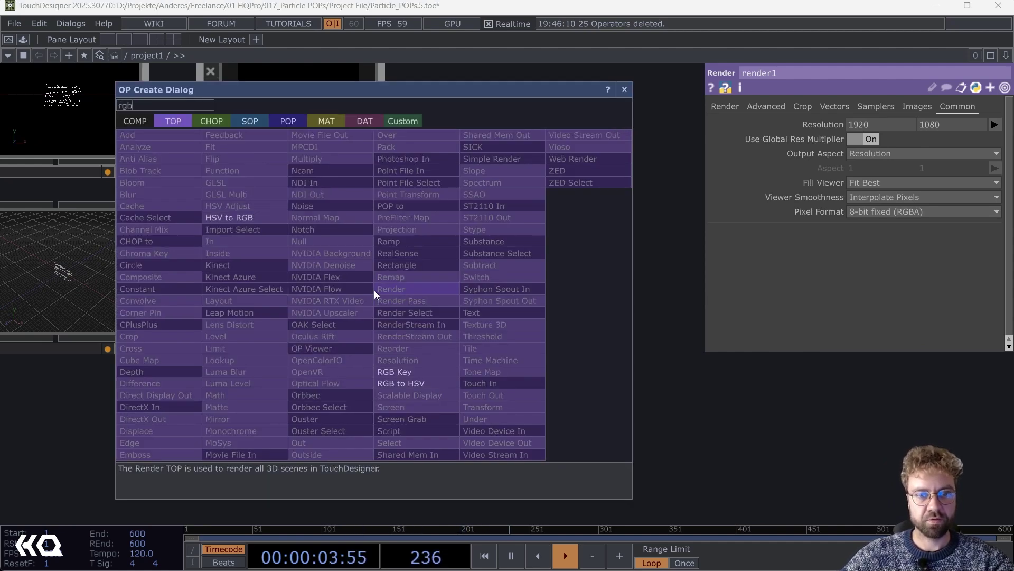
{"action": "left_click", "coordinate": [425, 374]}
{"action": "left_click", "coordinate": [509, 302]}
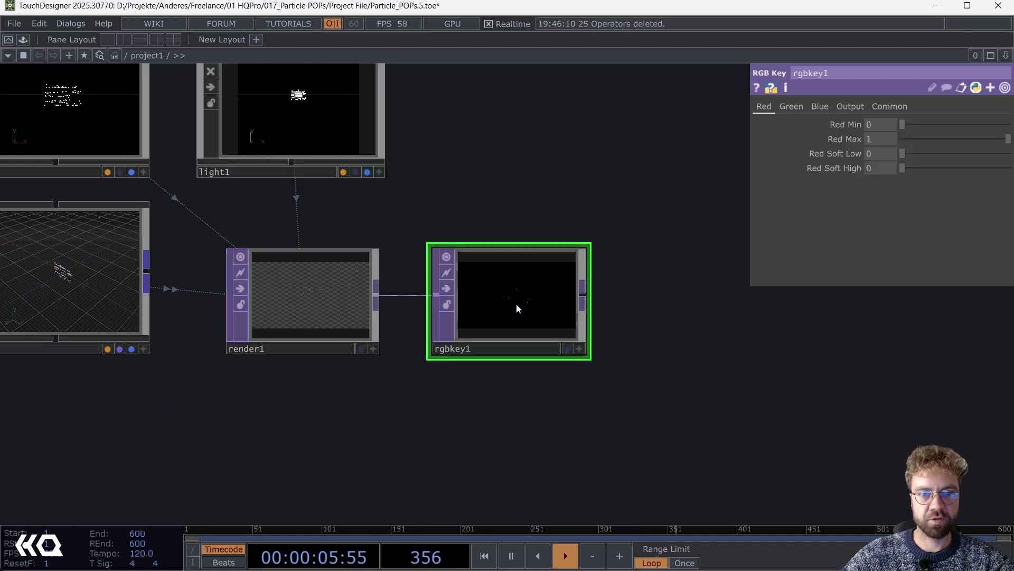
- Connect a Null TOP to the output of rgbkey1 and display it as the network background
{"action": "right_click", "coordinate": [588, 297]}
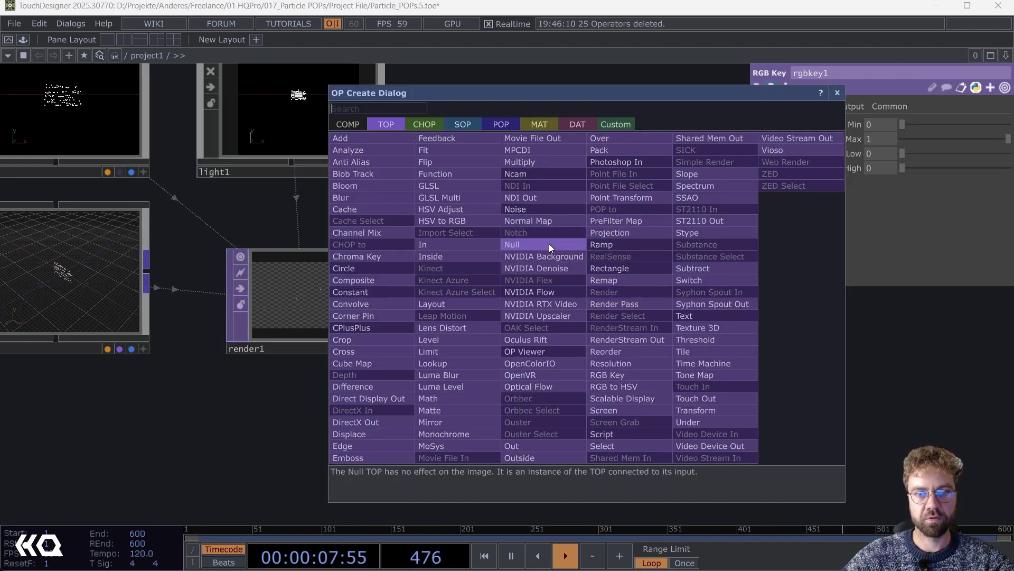
{"action": "left_click", "coordinate": [549, 243]}
{"action": "left_click", "coordinate": [697, 290]}
{"action": "middle_click_drag", "start_coordinate": [696, 290], "coordinate": [662, 261]}
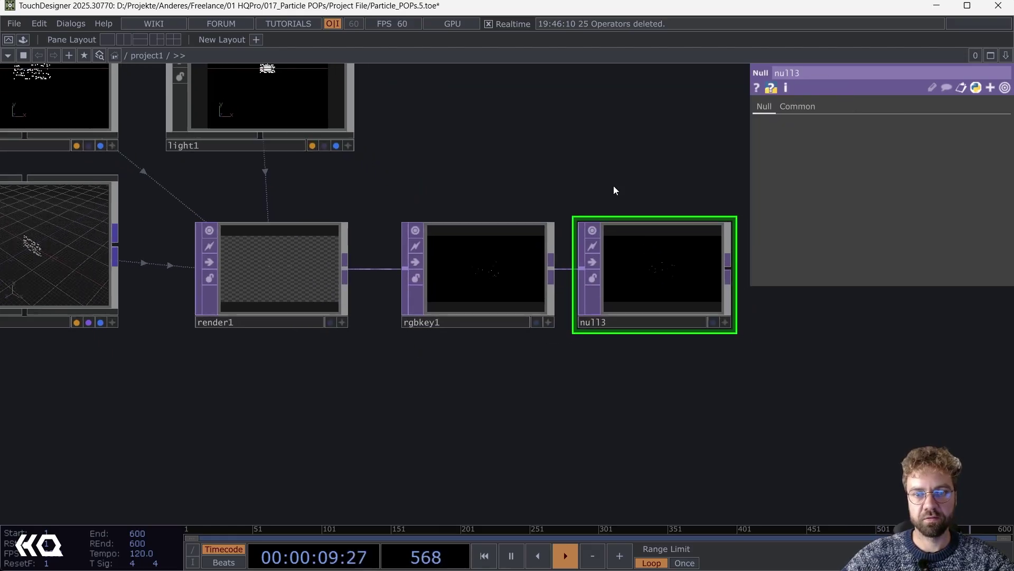
{"action": "left_click", "coordinate": [709, 320]}
{"action": "left_click_drag", "start_coordinate": [597, 336], "coordinate": [611, 188]}
{"action": "scroll", "coordinate": [465, 299], "scroll_direction": "down", "scroll_amount": 3}
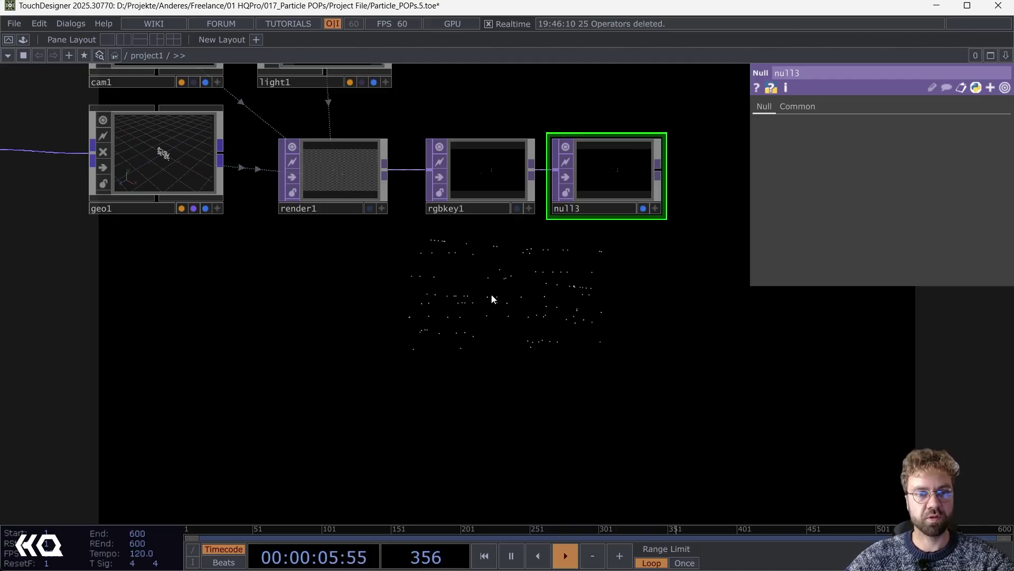
- Move cam1 closer to the particles by lowering its Z translation so they fill the rendered frame
{"action": "middle_click_drag", "start_coordinate": [443, 291], "coordinate": [477, 414]}
{"action": "left_click_drag", "start_coordinate": [536, 185], "coordinate": [586, 270]}
{"action": "left_click", "coordinate": [234, 225]}
{"action": "left_click_drag", "start_coordinate": [501, 205], "coordinate": [951, 358]}
{"action": "left_click_drag", "start_coordinate": [704, 271], "coordinate": [653, 236]}
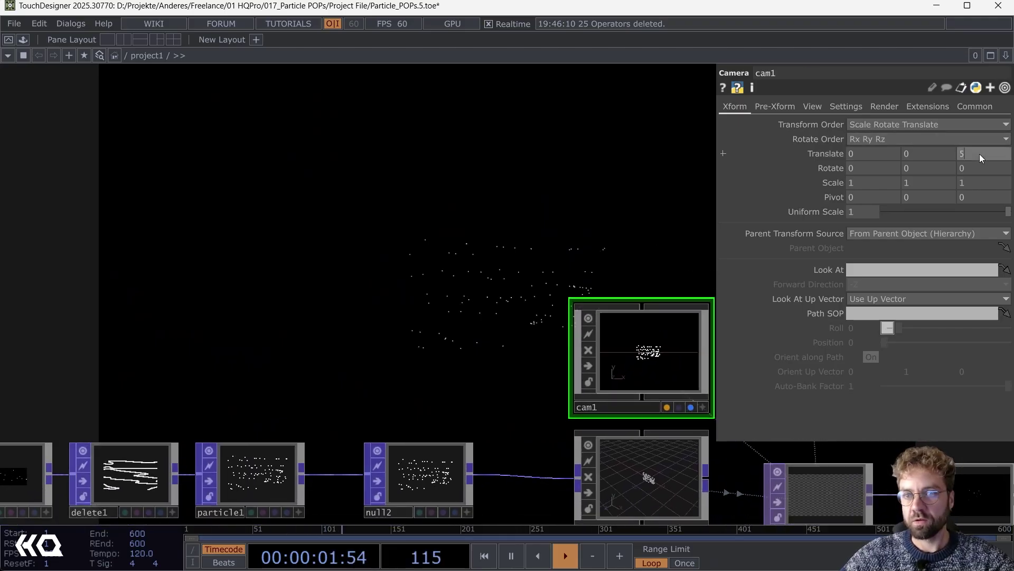
{"action": "middle_click_drag", "start_coordinate": [979, 154], "coordinate": [979, 133]}
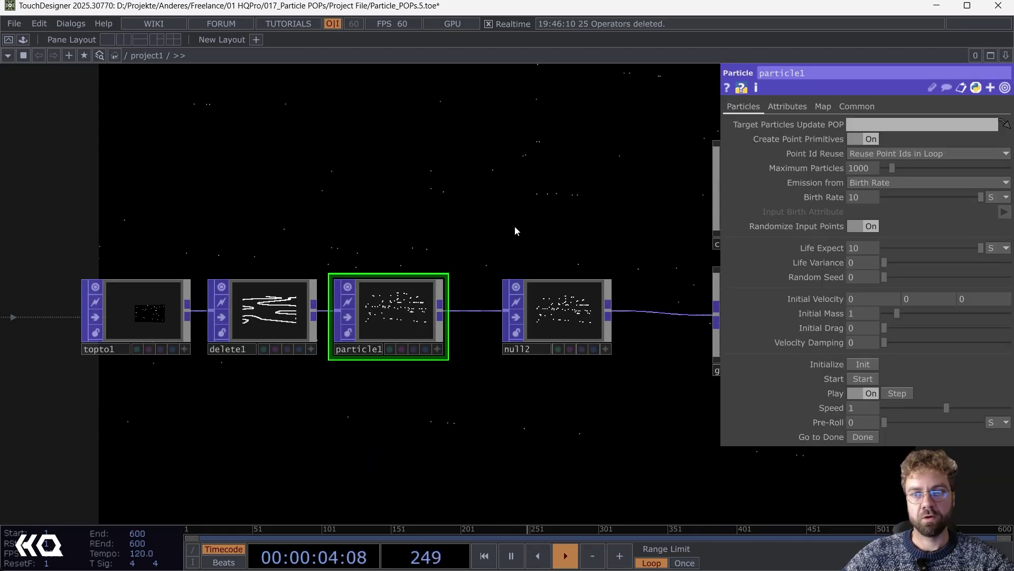
- Review the edge-generating chain from thresh1 through edge1 to null1 and how it feeds particle1
{"action": "middle_click_drag", "start_coordinate": [459, 240], "coordinate": [227, 290]}
{"action": "middle_click_drag", "start_coordinate": [223, 291], "coordinate": [489, 207]}
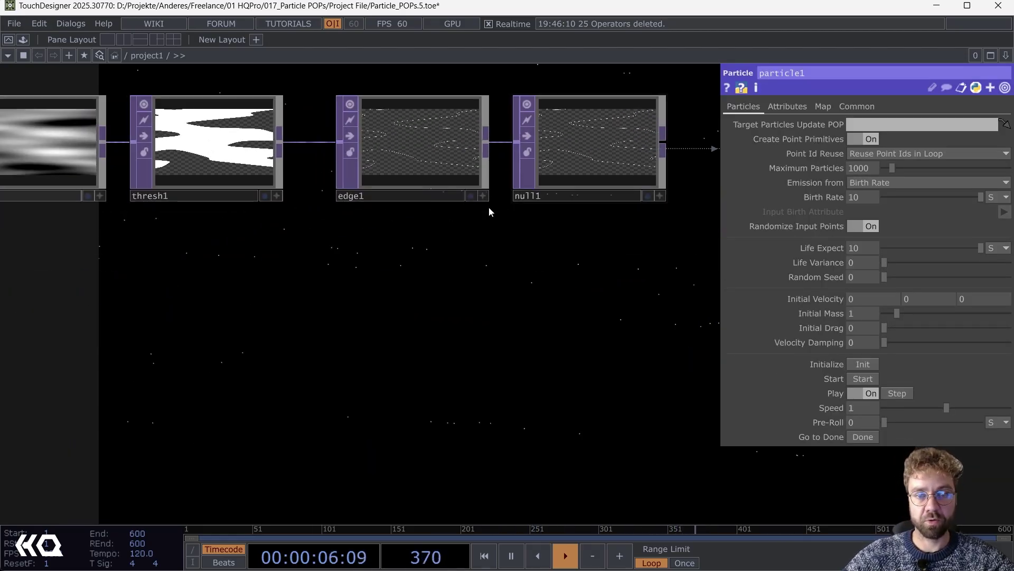
{"action": "middle_click_drag", "start_coordinate": [529, 301], "coordinate": [528, 344]}
{"action": "left_click_drag", "start_coordinate": [706, 337], "coordinate": [313, 362]}
{"action": "middle_click_drag", "start_coordinate": [428, 271], "coordinate": [419, 235]}
{"action": "left_click_drag", "start_coordinate": [332, 189], "coordinate": [366, 124]}
{"action": "middle_click_drag", "start_coordinate": [322, 203], "coordinate": [322, 176]}
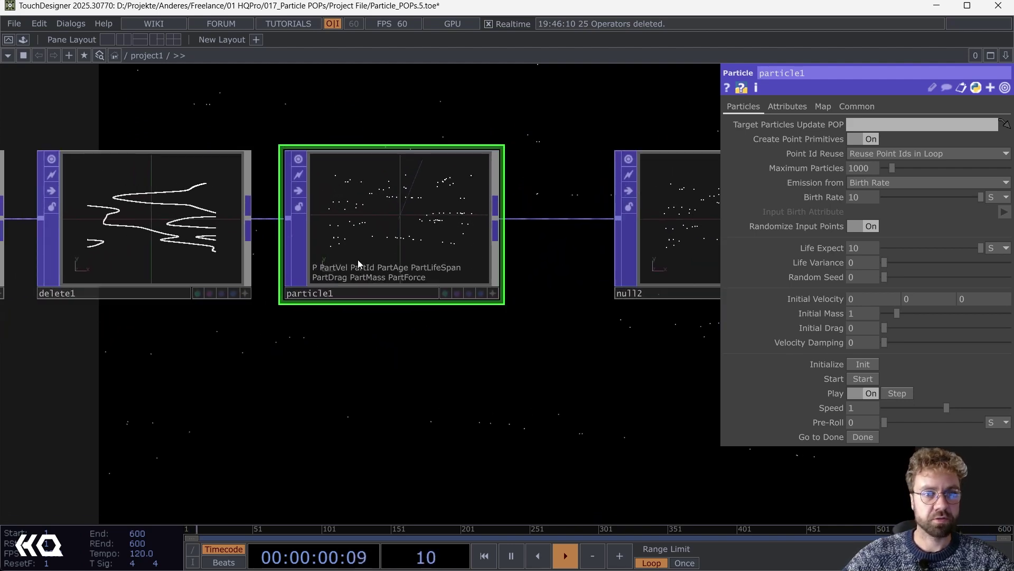
- Inspect delete1's moving edge lines up close and from an angled 3D view
{"action": "left_click_drag", "start_coordinate": [290, 376], "coordinate": [419, 404]}
{"action": "scroll", "coordinate": [278, 227], "scroll_direction": "up", "scroll_amount": 8}
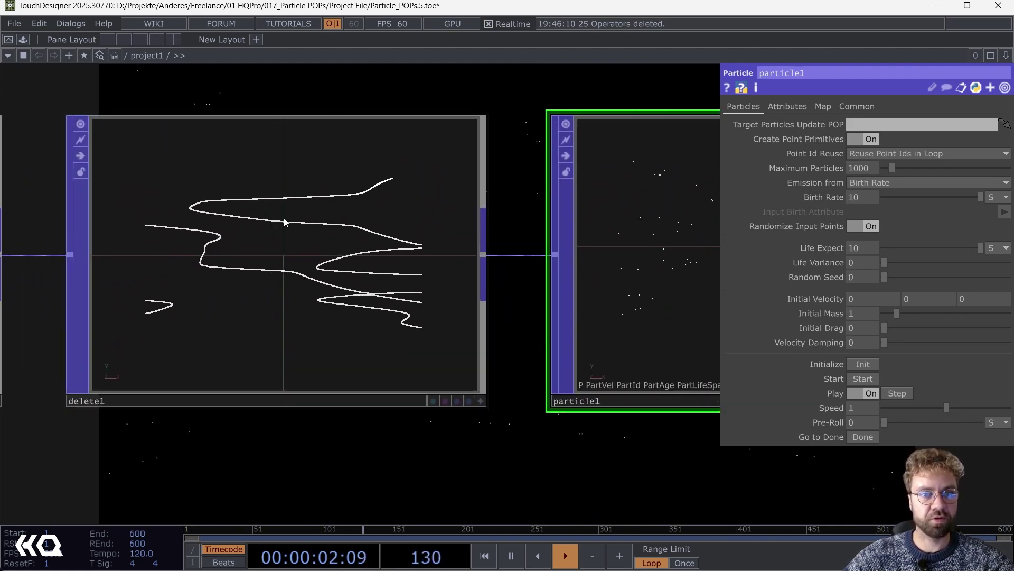
{"action": "scroll", "coordinate": [288, 204], "scroll_direction": "down", "scroll_amount": 4}
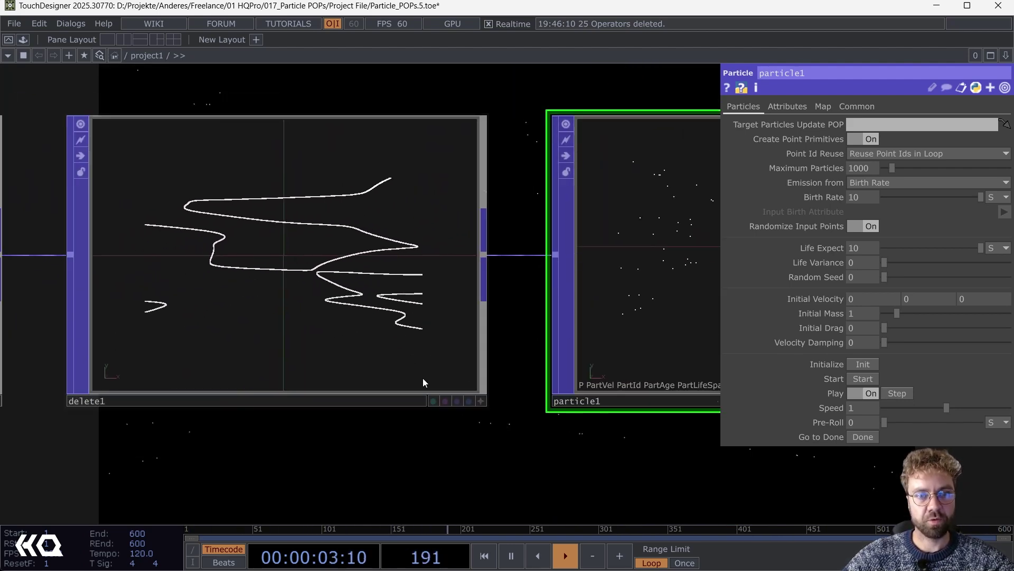
{"action": "left_click", "coordinate": [481, 402]}
{"action": "left_click_drag", "start_coordinate": [365, 301], "coordinate": [413, 299]}
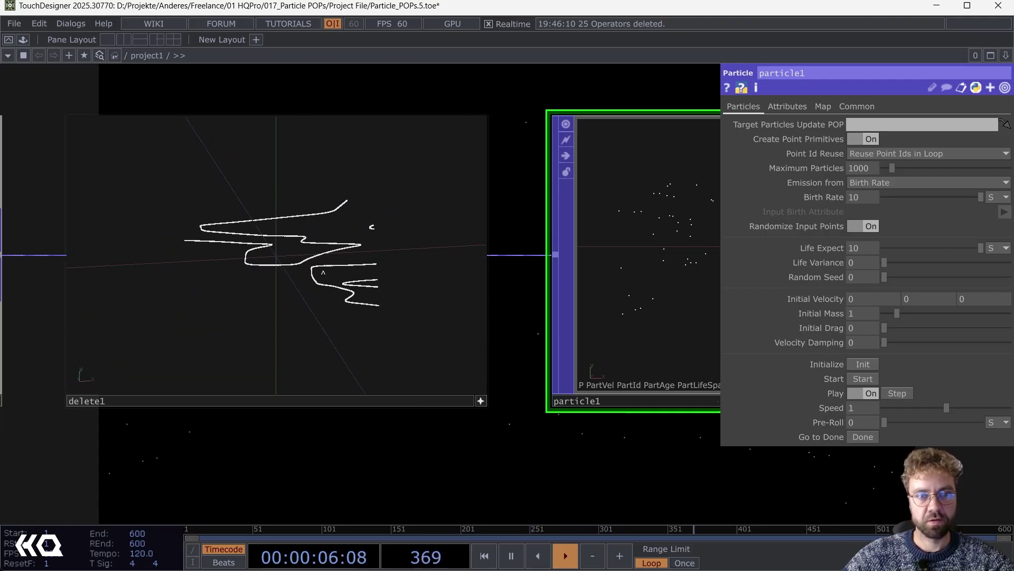
{"action": "left_click", "coordinate": [480, 403]}
{"action": "scroll", "coordinate": [442, 441], "scroll_direction": "down", "scroll_amount": 4}
- Set particle1's Maximum Particles to 16384 and its Birth Rate to 1000
{"action": "left_click_drag", "start_coordinate": [502, 425], "coordinate": [323, 363]}
{"action": "left_click_drag", "start_coordinate": [515, 445], "coordinate": [465, 426]}
{"action": "scroll", "coordinate": [374, 320], "scroll_direction": "up", "scroll_amount": 3}
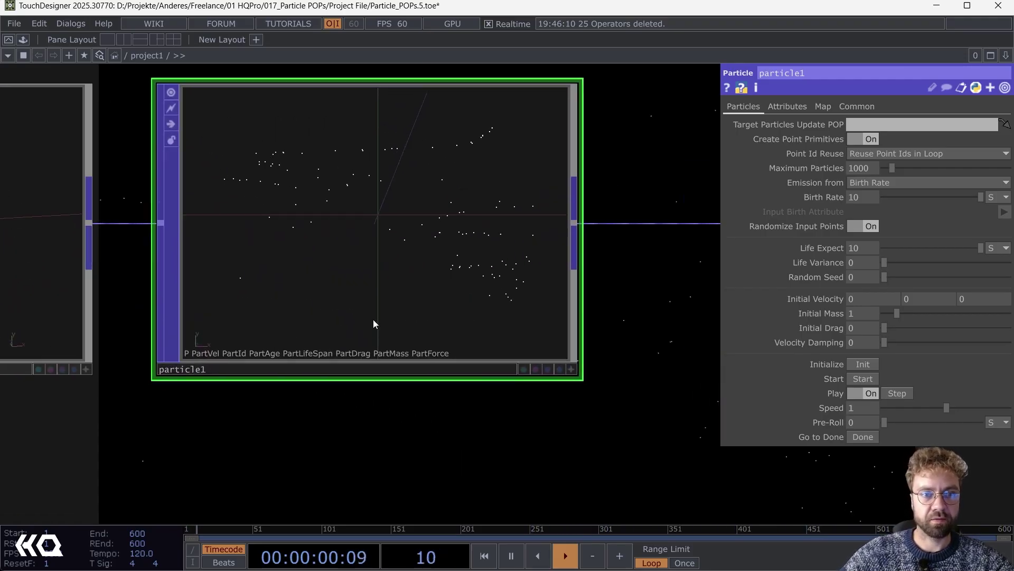
{"action": "left_click_drag", "start_coordinate": [283, 446], "coordinate": [372, 440]}
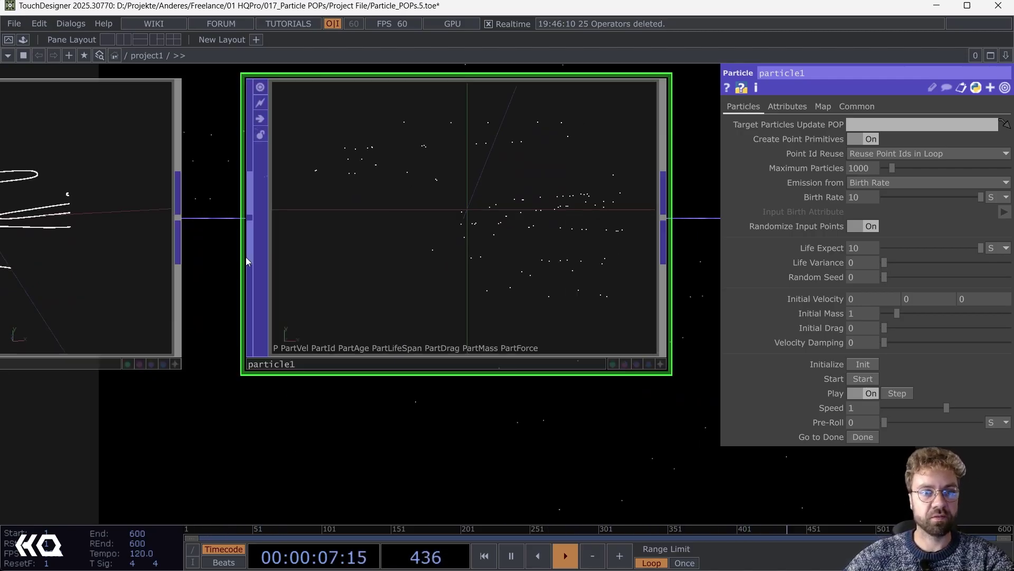
{"action": "left_click_drag", "start_coordinate": [222, 285], "coordinate": [252, 277]}
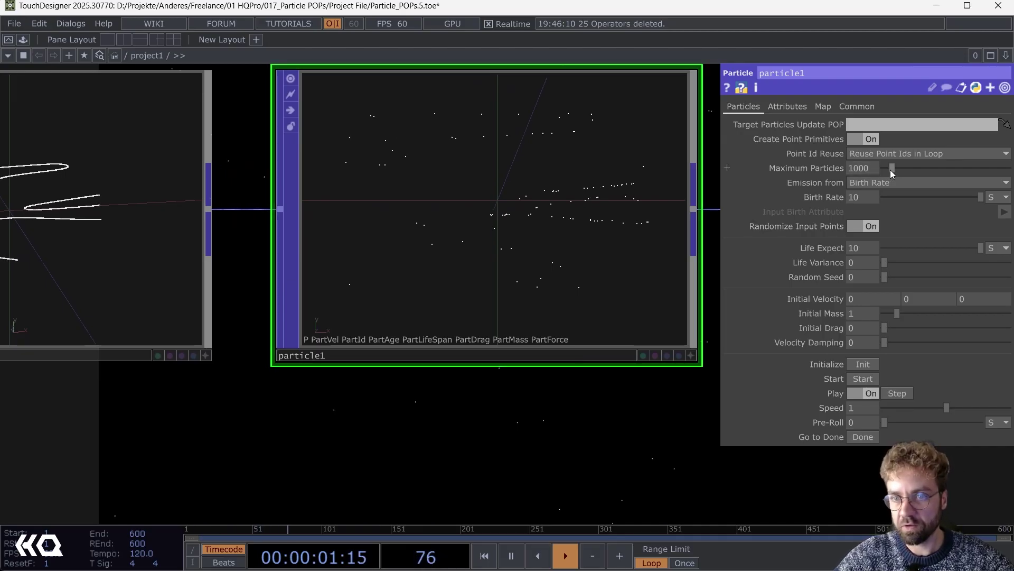
{"action": "left_click_drag", "start_coordinate": [893, 168], "coordinate": [1008, 168]}
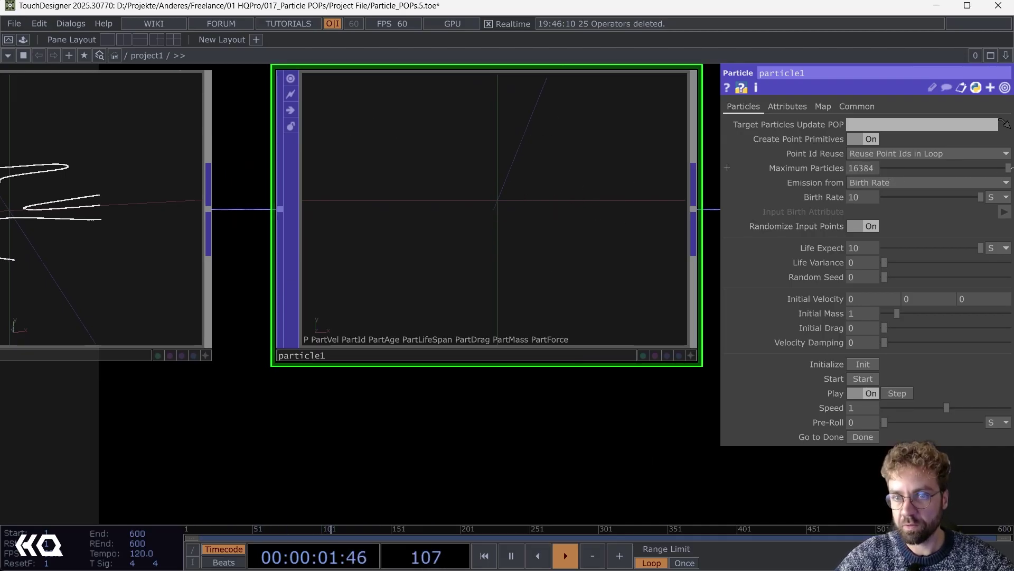
{"action": "left_click", "coordinate": [863, 195]}
{"action": "type", "text": "00"}
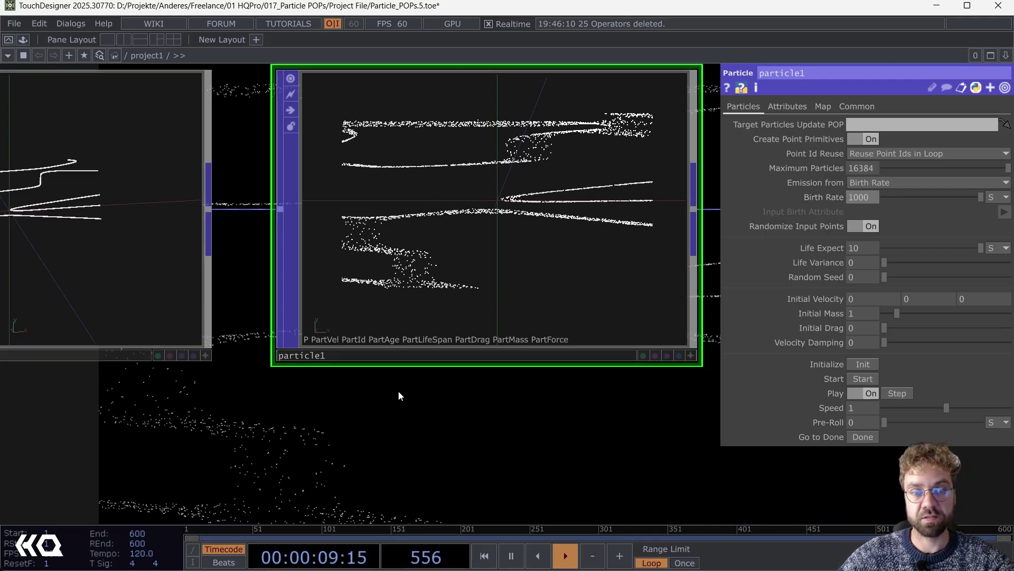
- Set particle1's Life Expect to 2 and its Life Variance to 0.5
{"action": "left_click_drag", "start_coordinate": [404, 400], "coordinate": [319, 393]}
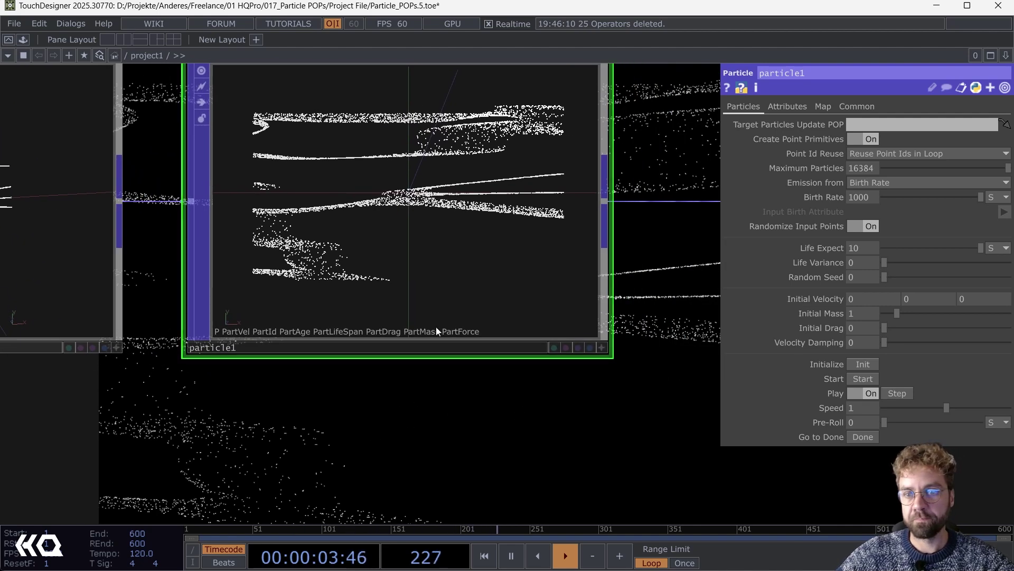
{"action": "left_click", "coordinate": [869, 248]}
{"action": "type", "text": "2"}
{"action": "key", "text": "Return"}
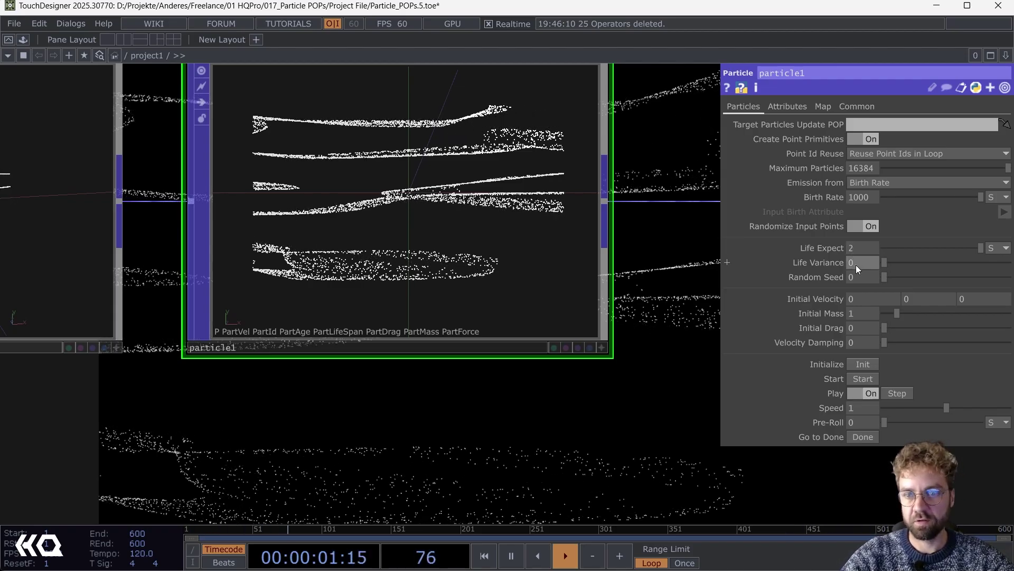
{"action": "left_click", "coordinate": [855, 262]}
{"action": "type", "text": "0.5"}
{"action": "key", "text": "Return"}
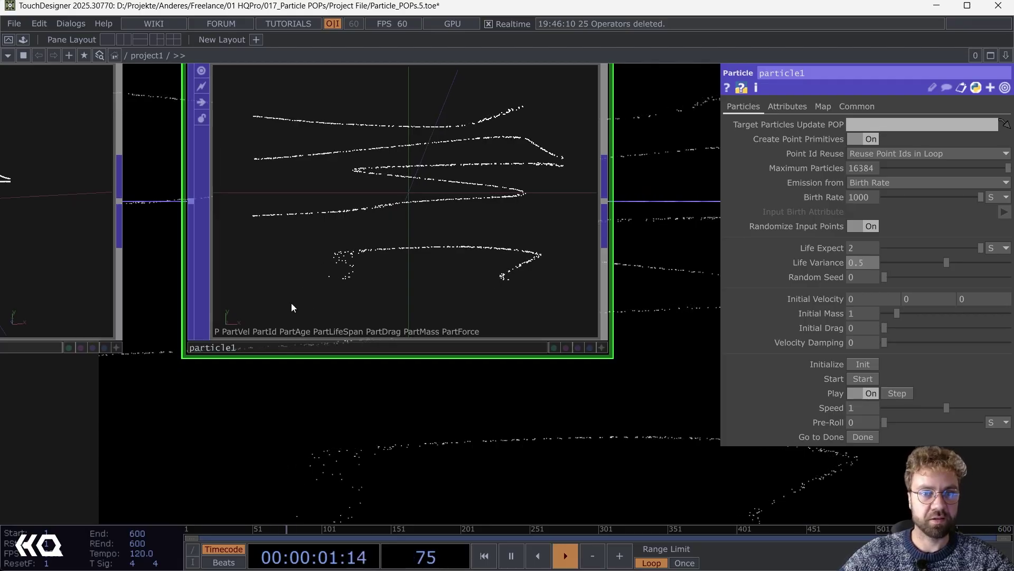
- Connect a POP to DAT to particle1's output and examine the table of particle attributes
{"action": "scroll", "coordinate": [289, 317], "scroll_direction": "up", "scroll_amount": 2}
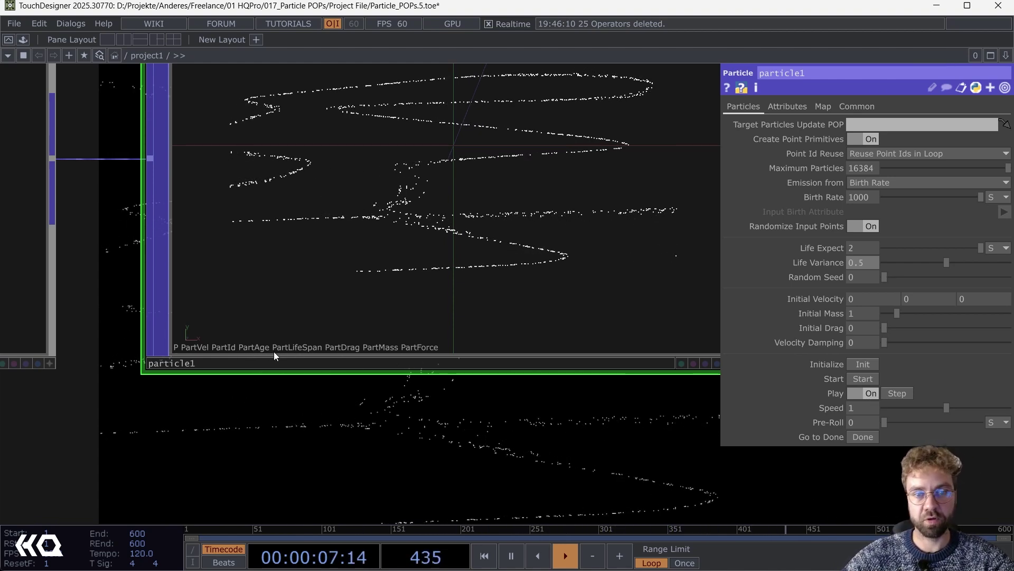
{"action": "scroll", "coordinate": [413, 275], "scroll_direction": "down", "scroll_amount": 5}
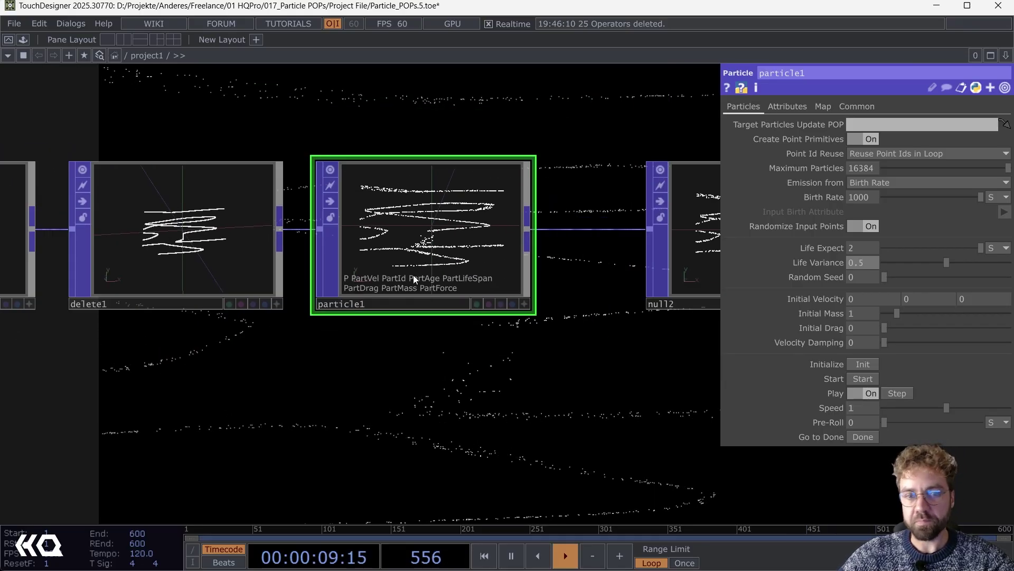
{"action": "left_click_drag", "start_coordinate": [506, 357], "coordinate": [500, 325]}
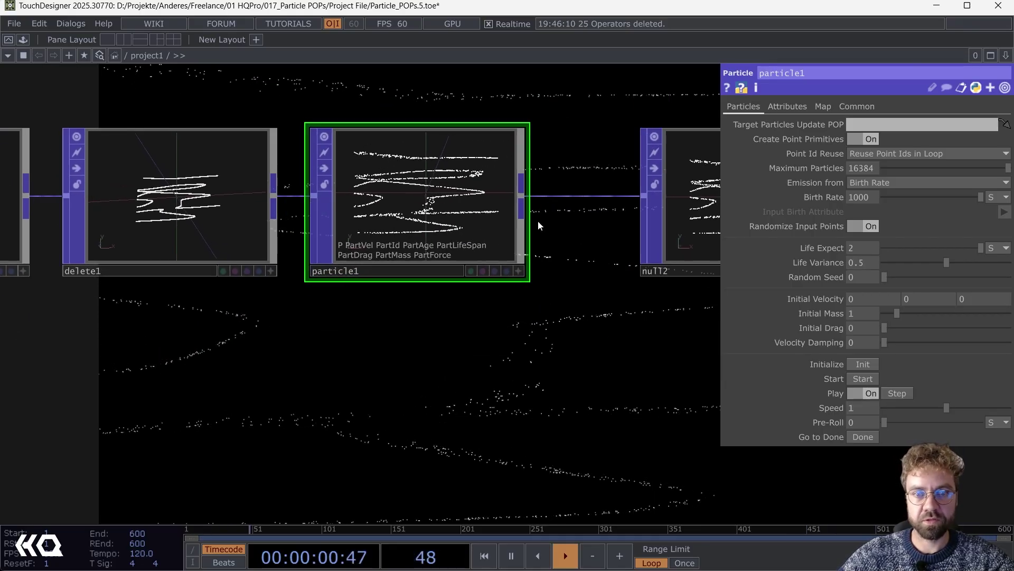
{"action": "right_click", "coordinate": [524, 195]}
{"action": "right_click", "coordinate": [525, 194]}
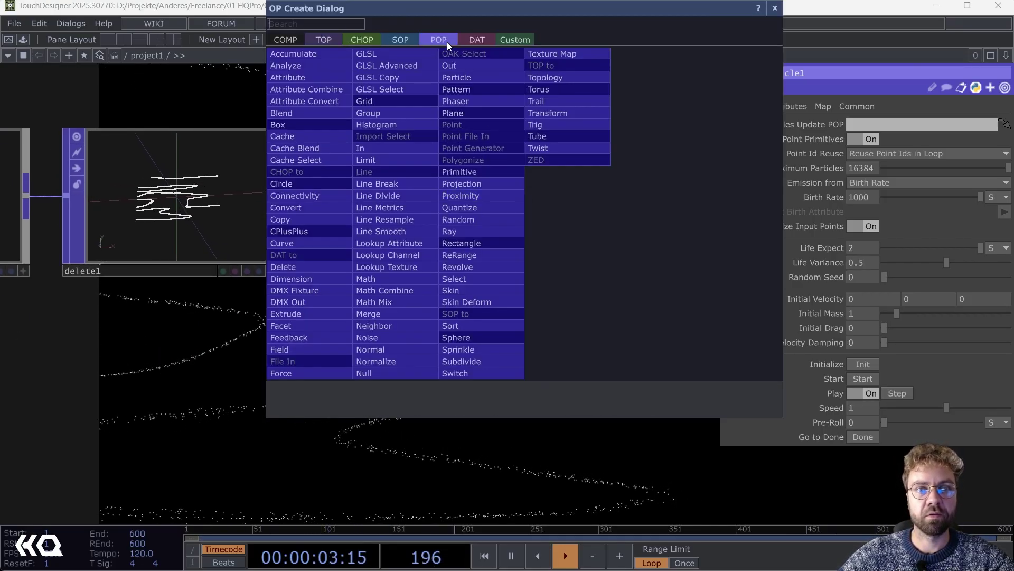
{"action": "left_click", "coordinate": [477, 40]}
{"action": "left_click", "coordinate": [310, 65]}
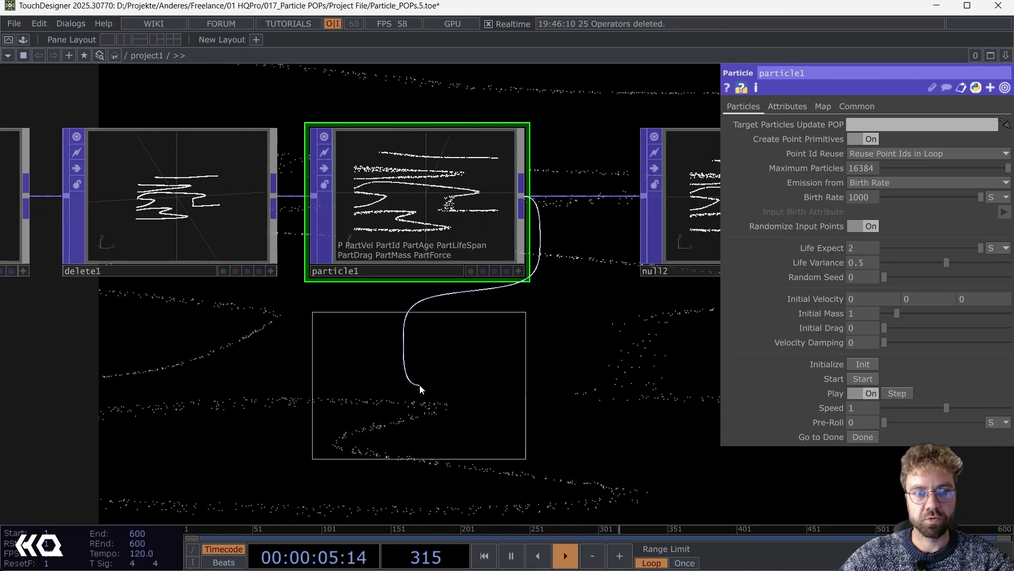
{"action": "left_click", "coordinate": [415, 362]}
{"action": "left_click_drag", "start_coordinate": [596, 345], "coordinate": [561, 324]}
{"action": "scroll", "coordinate": [422, 315], "scroll_direction": "up", "scroll_amount": 4}
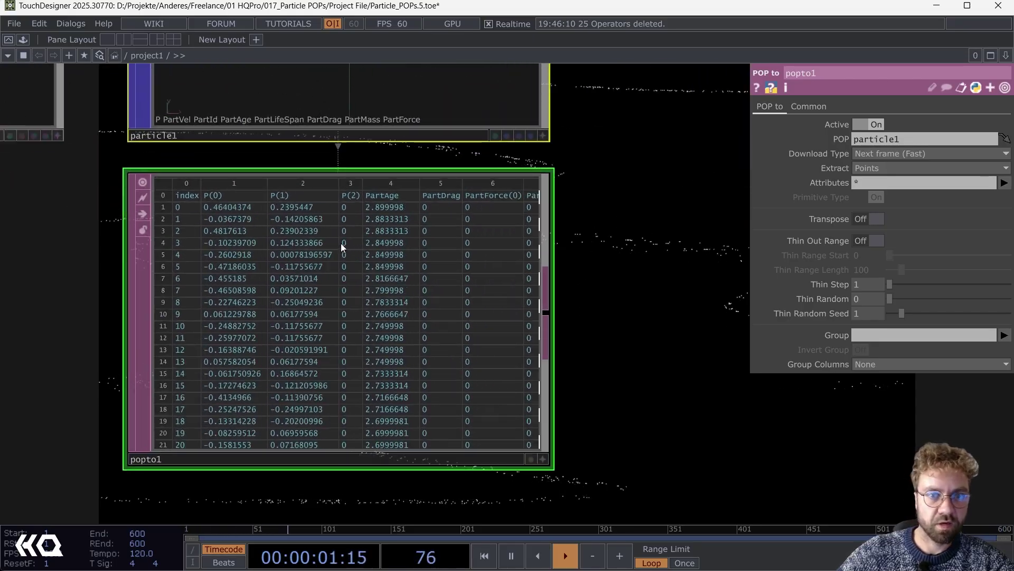
- Move null2 and the downstream geometry, camera, light and render operators farther from particle1 to make room in the chain
{"action": "scroll", "coordinate": [380, 245], "scroll_direction": "up", "scroll_amount": 2}
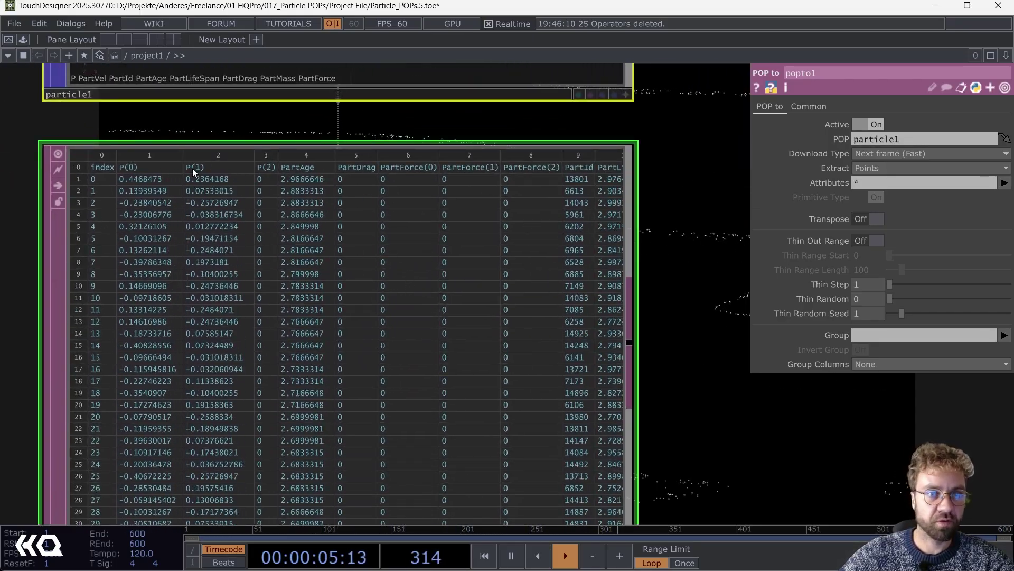
{"action": "scroll", "coordinate": [337, 184], "scroll_direction": "up", "scroll_amount": 2}
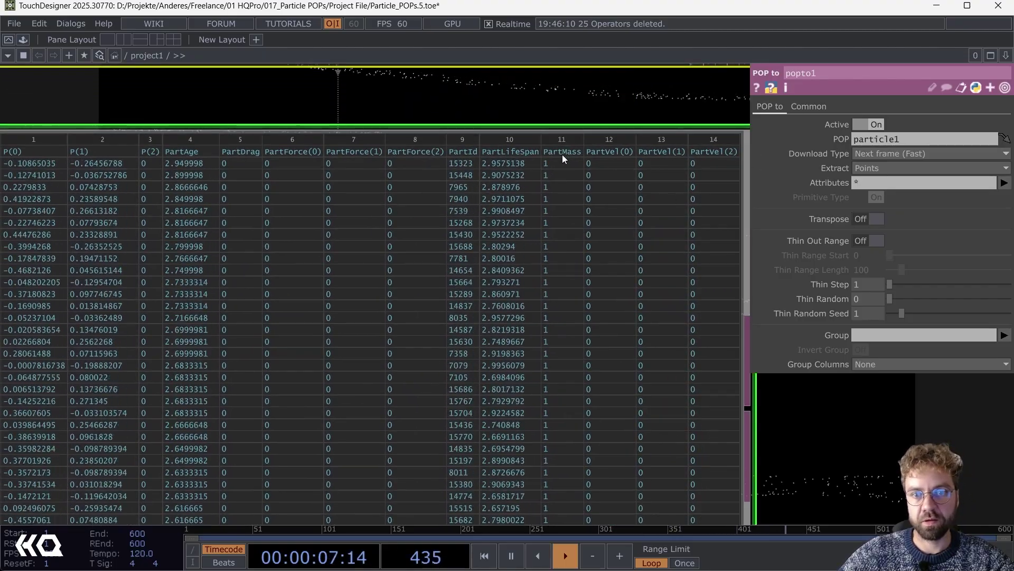
{"action": "scroll", "coordinate": [503, 177], "scroll_direction": "down", "scroll_amount": 2}
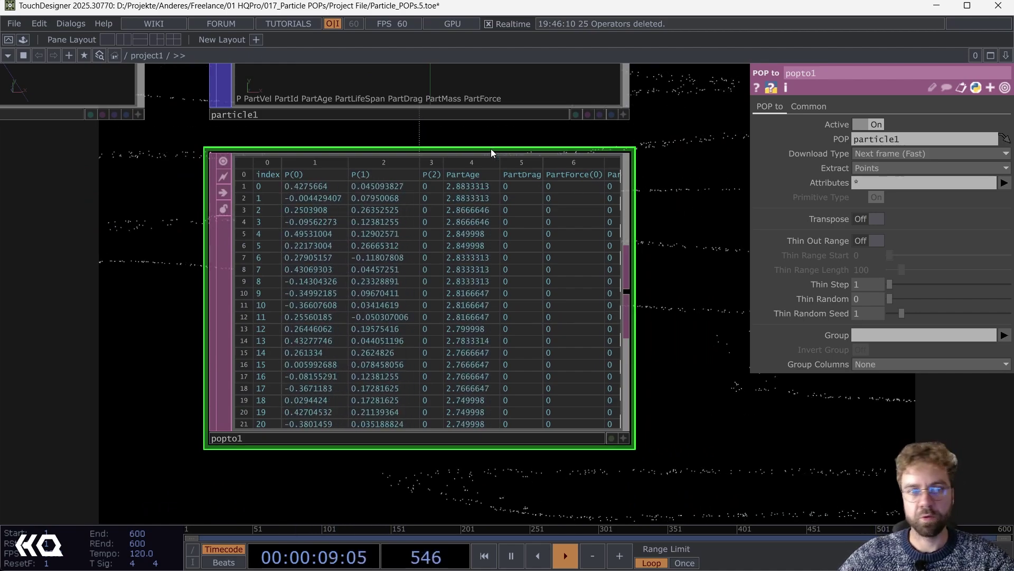
{"action": "left_click_drag", "start_coordinate": [682, 206], "coordinate": [272, 335]}
{"action": "scroll", "coordinate": [301, 317], "scroll_direction": "down", "scroll_amount": 8}
{"action": "left_click_drag", "start_coordinate": [451, 379], "coordinate": [240, 379]}
{"action": "right_click_drag", "start_coordinate": [546, 376], "coordinate": [227, 204]}
{"action": "left_click", "coordinate": [267, 312]}
{"action": "left_click_drag", "start_coordinate": [267, 311], "coordinate": [493, 296]}
{"action": "left_click_drag", "start_coordinate": [149, 300], "coordinate": [405, 291]}
{"action": "left_click_drag", "start_coordinate": [325, 231], "coordinate": [386, 241]}
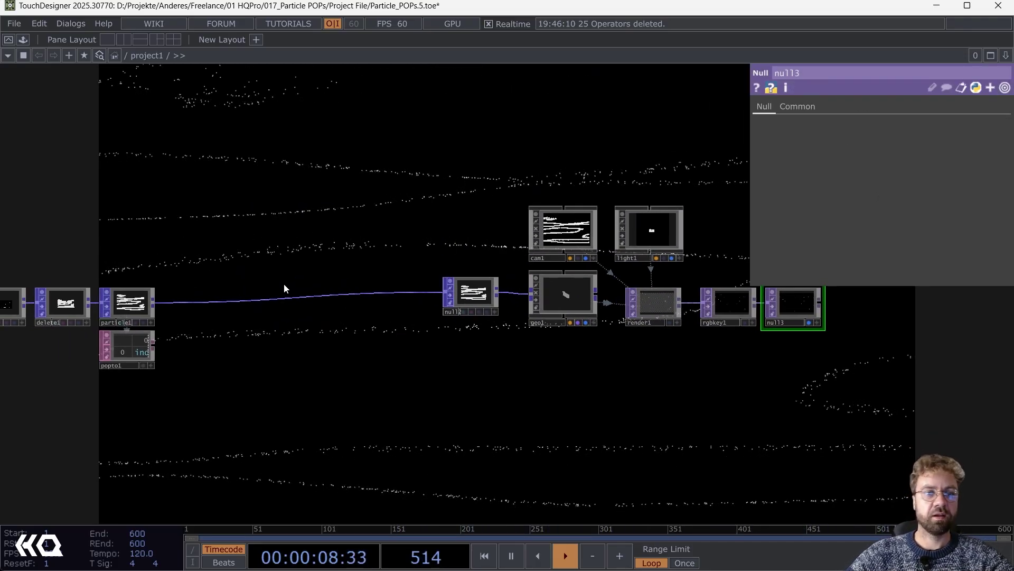
- Add a Ramp TOP in the empty space above the connection between particle1 and null2
{"action": "left_click_drag", "start_coordinate": [204, 267], "coordinate": [344, 222]}
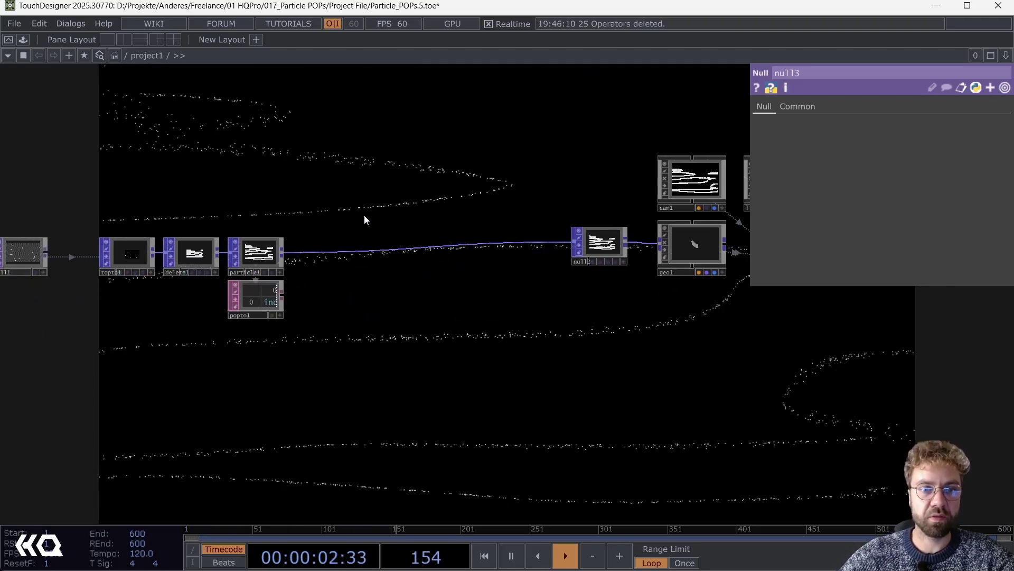
{"action": "scroll", "coordinate": [304, 259], "scroll_direction": "up", "scroll_amount": 3}
{"action": "scroll", "coordinate": [304, 258], "scroll_direction": "up", "scroll_amount": 1}
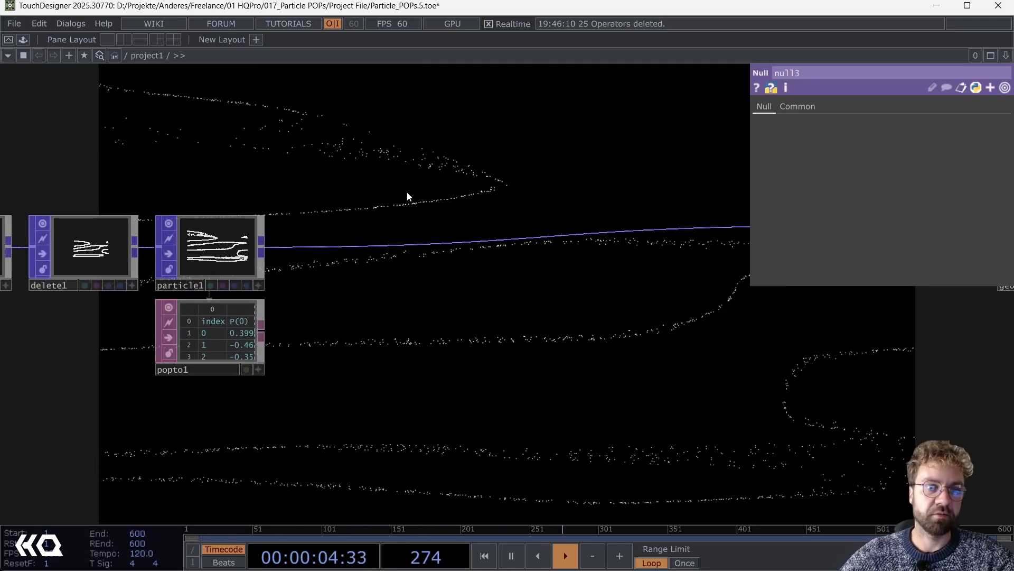
{"action": "left_click_drag", "start_coordinate": [461, 182], "coordinate": [412, 211]}
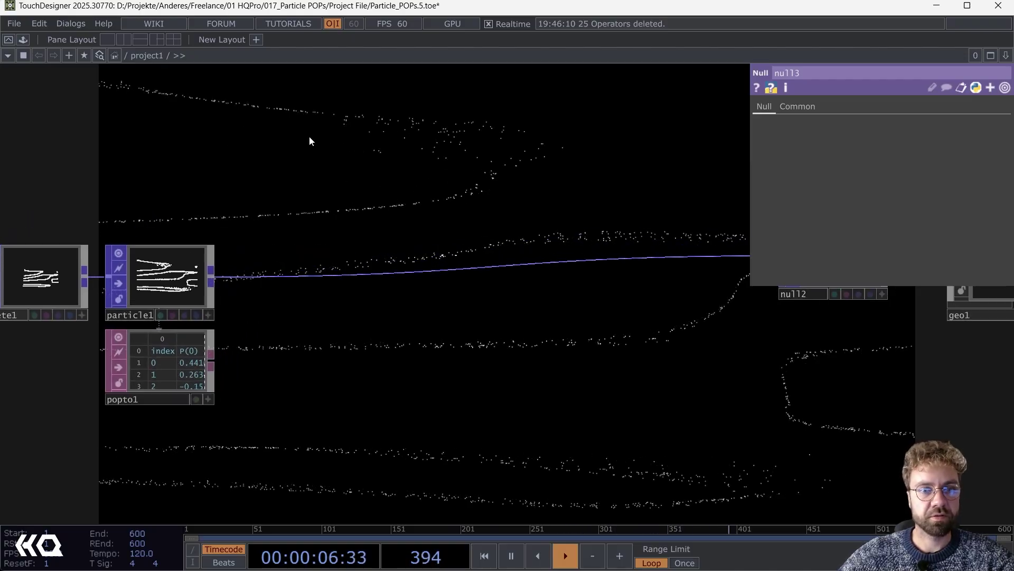
{"action": "left_click_drag", "start_coordinate": [309, 135], "coordinate": [284, 172]}
{"action": "key", "text": "Tab"}
{"action": "type", "text": "ra"}
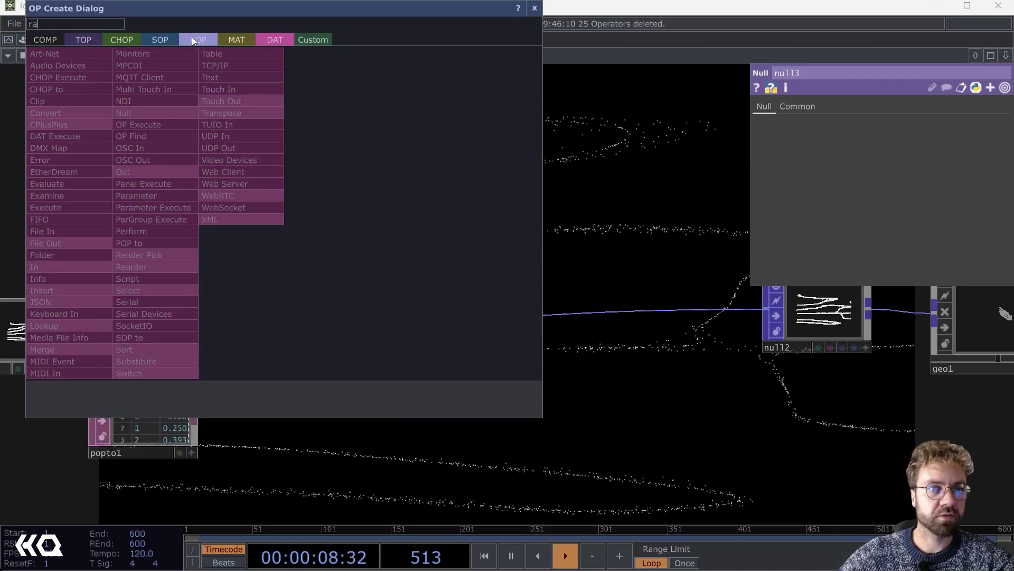
{"action": "left_click", "coordinate": [81, 37]}
{"action": "left_click", "coordinate": [316, 163]}
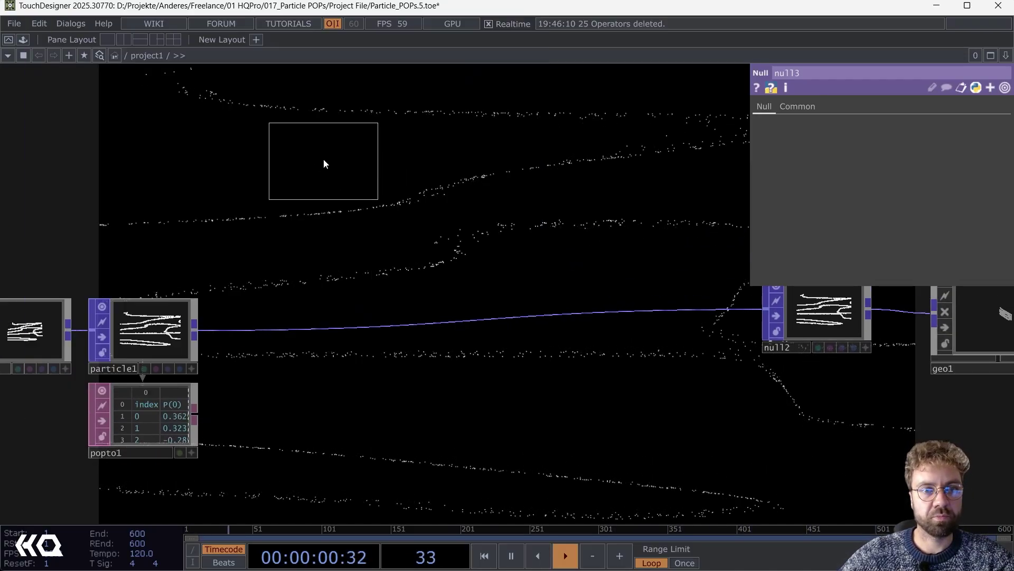
{"action": "left_click", "coordinate": [324, 157]}
- Connect a Null TOP to ramp1's output
{"action": "left_click_drag", "start_coordinate": [409, 139], "coordinate": [350, 175]}
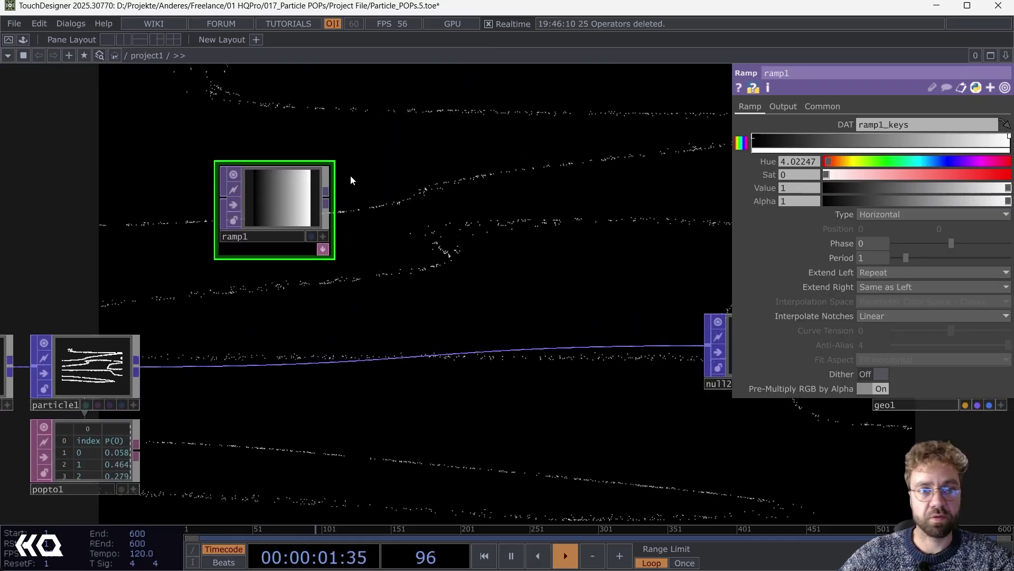
{"action": "right_click", "coordinate": [329, 201]}
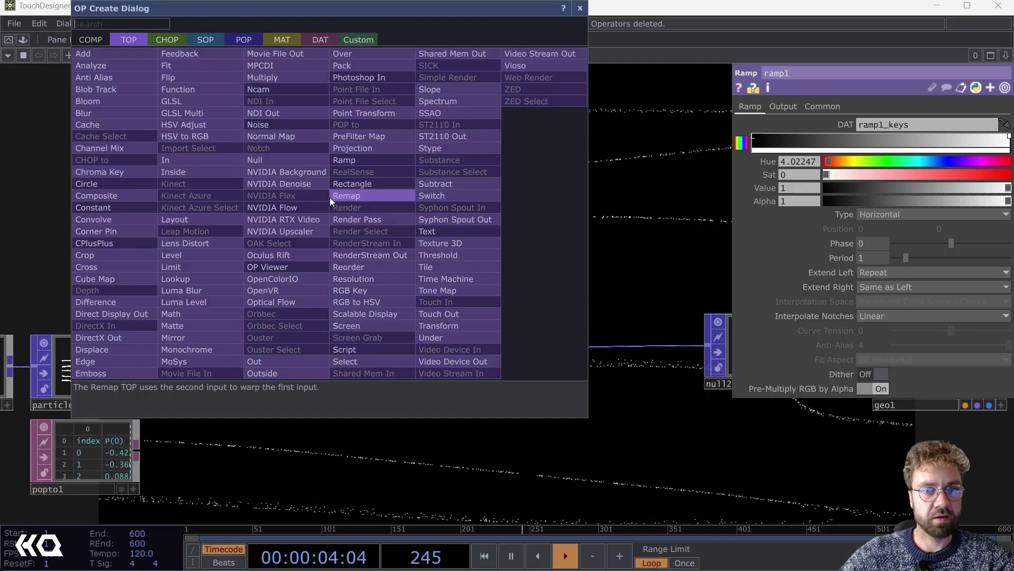
{"action": "left_click", "coordinate": [290, 159]}
{"action": "left_click", "coordinate": [423, 210]}
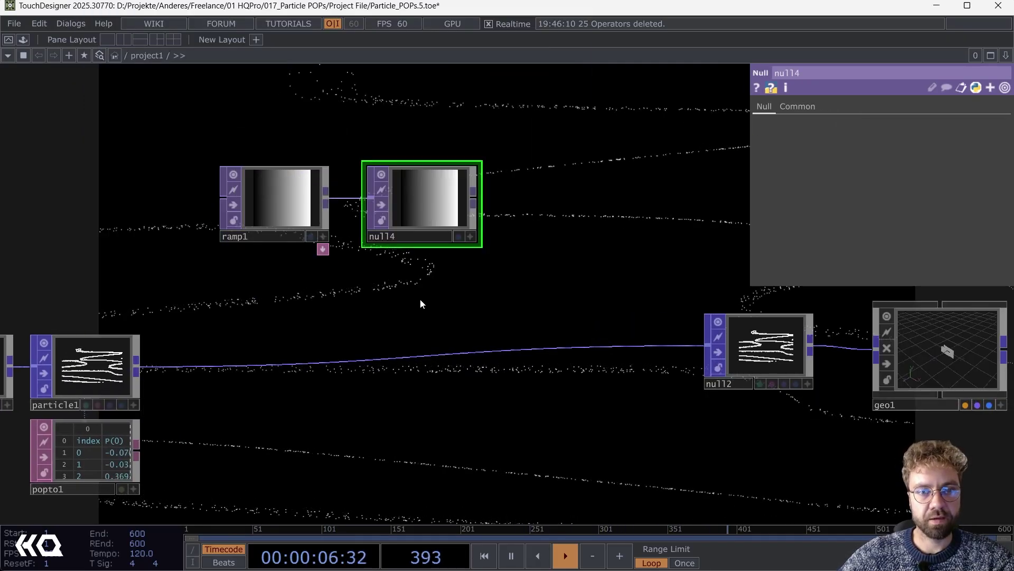
- Insert a Lookup Texture POP between particle1 and null2 and assign null4 as its TOP
{"action": "right_click", "coordinate": [391, 362]}
{"action": "left_click", "coordinate": [412, 345]}
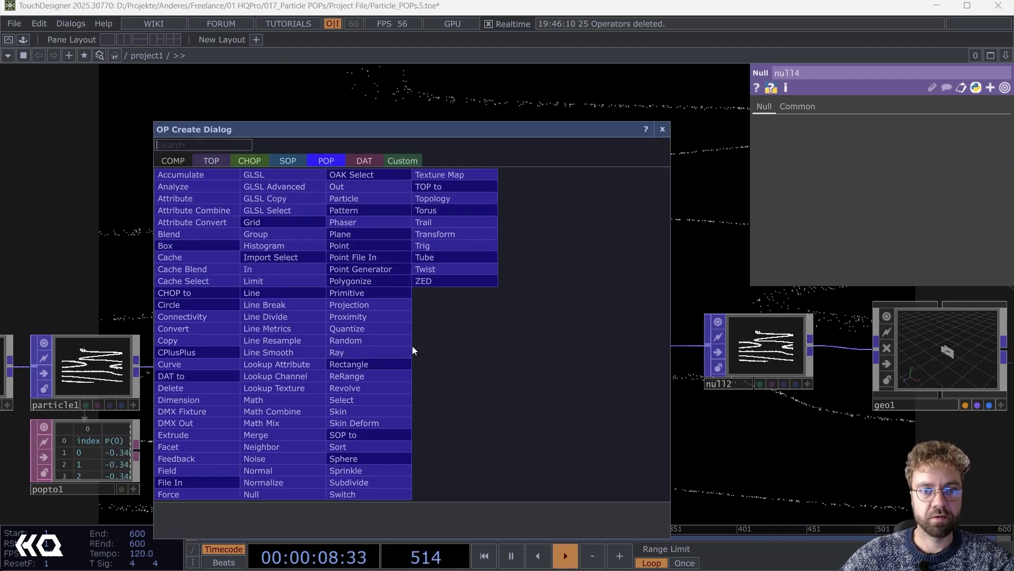
{"action": "type", "text": "look"}
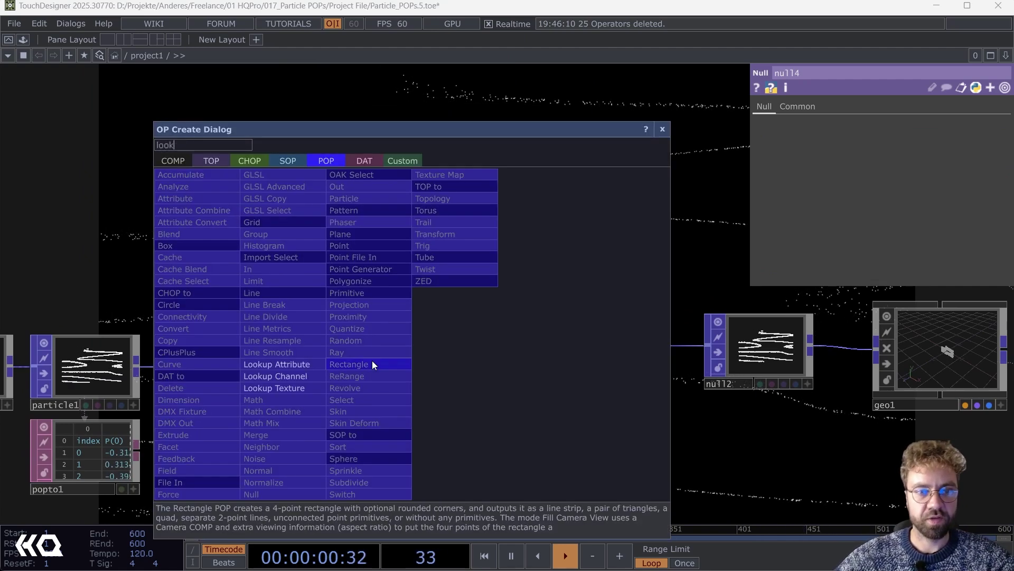
{"action": "left_click", "coordinate": [307, 386]}
{"action": "left_click", "coordinate": [421, 358]}
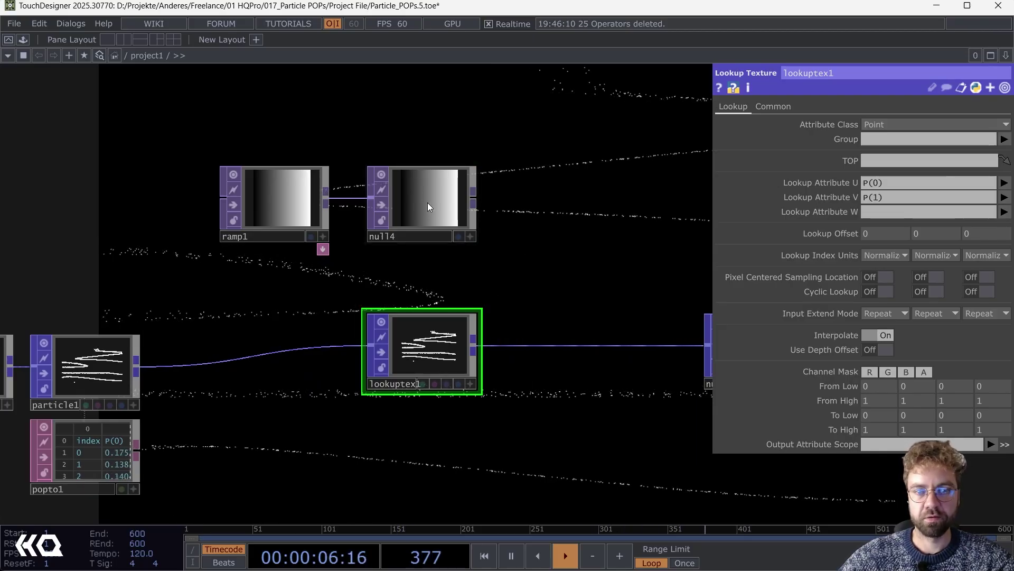
{"action": "left_click_drag", "start_coordinate": [423, 200], "coordinate": [893, 159]}
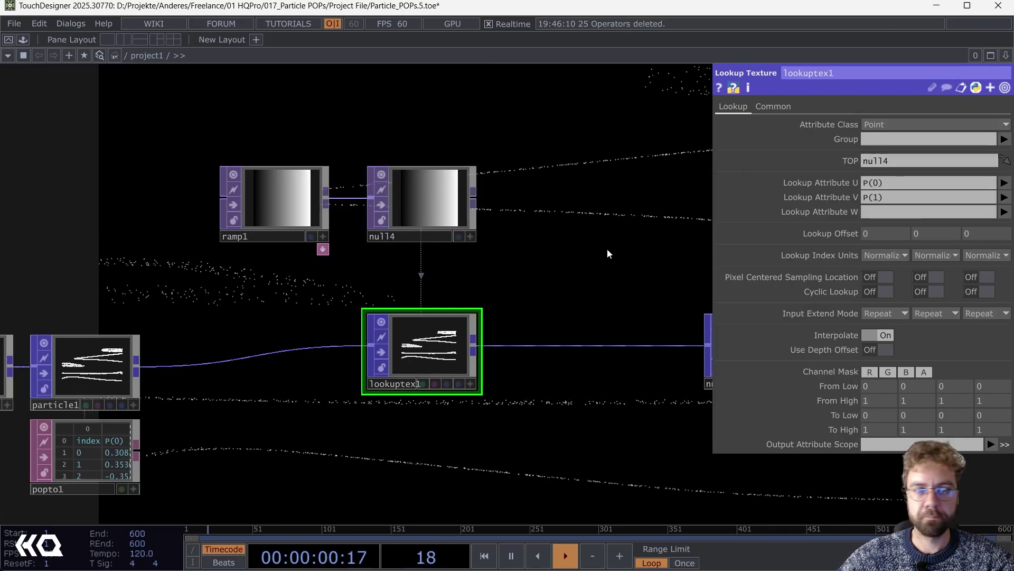
- Recolor ramp1 from grayscale to a gradient running through cyan, black, blue and light blue
{"action": "left_click_drag", "start_coordinate": [571, 254], "coordinate": [556, 242]}
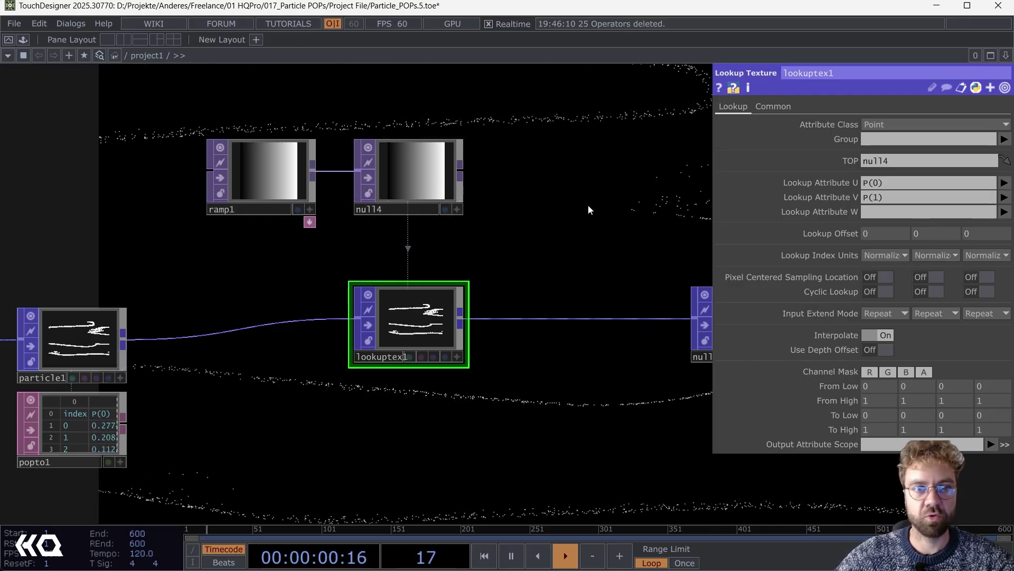
{"action": "left_click", "coordinate": [253, 170]}
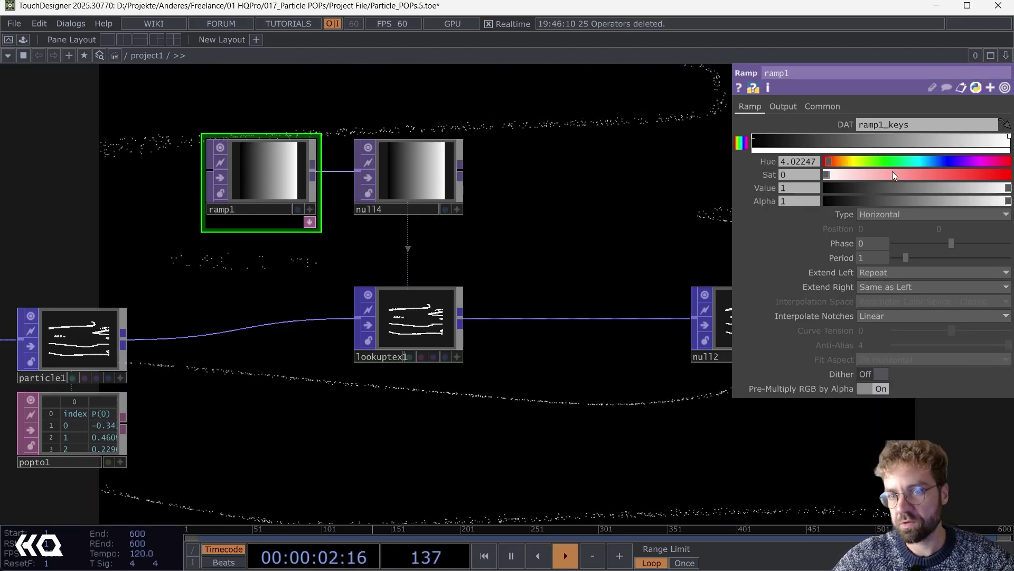
{"action": "left_click_drag", "start_coordinate": [922, 161], "coordinate": [1009, 175]}
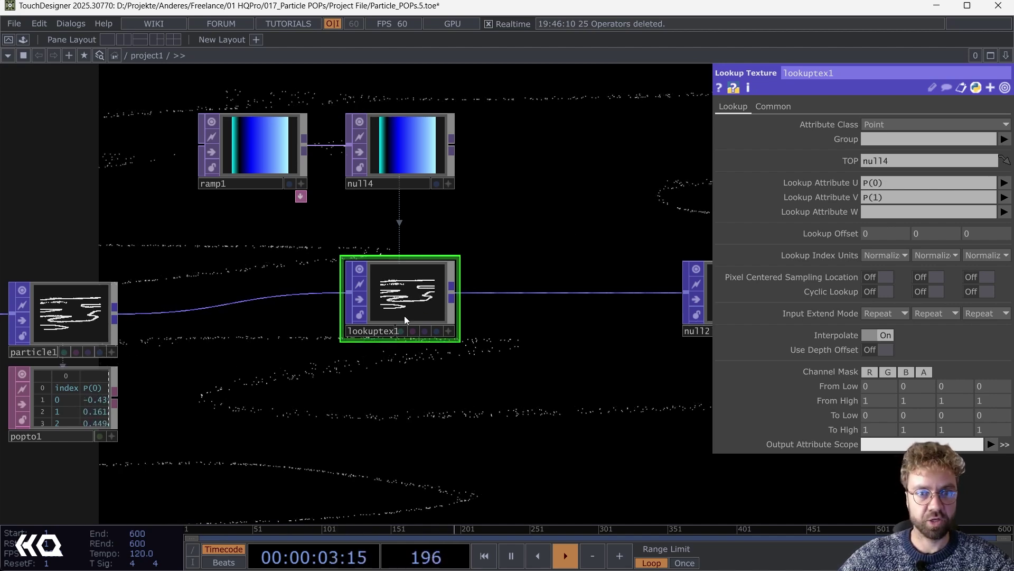
- Set lookuptex1's Output Attribute Scope to Color
{"action": "scroll", "coordinate": [405, 315], "scroll_direction": "up", "scroll_amount": 3}
{"action": "scroll", "coordinate": [381, 293], "scroll_direction": "down", "scroll_amount": 3}
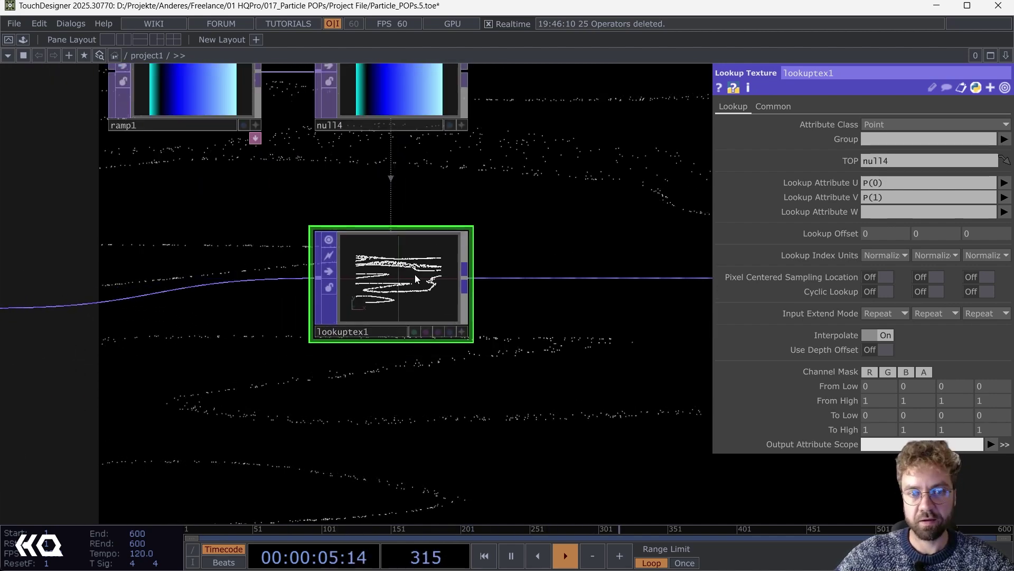
{"action": "left_click_drag", "start_coordinate": [437, 243], "coordinate": [436, 273]}
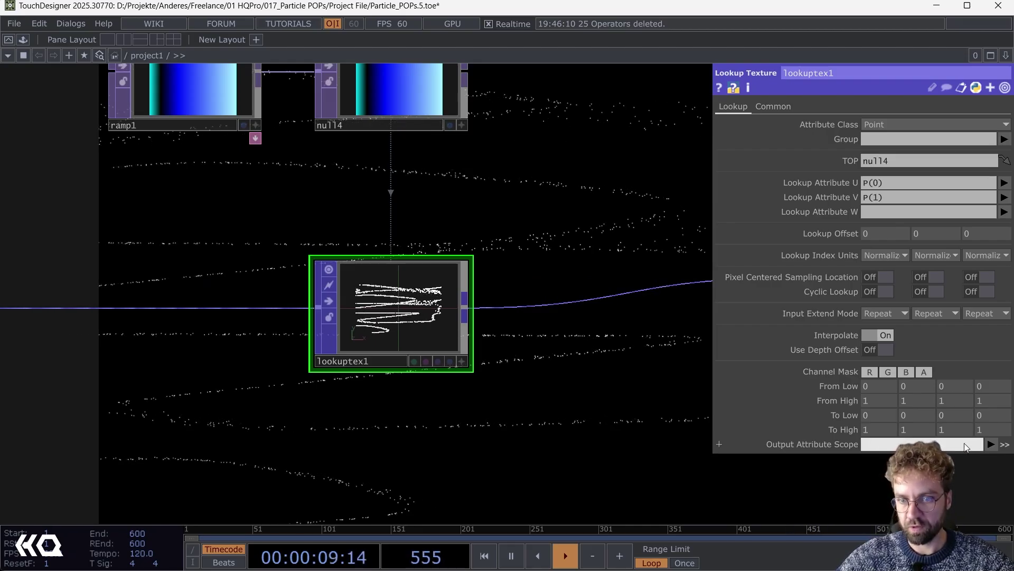
{"action": "left_click", "coordinate": [991, 445]}
{"action": "left_click", "coordinate": [982, 391]}
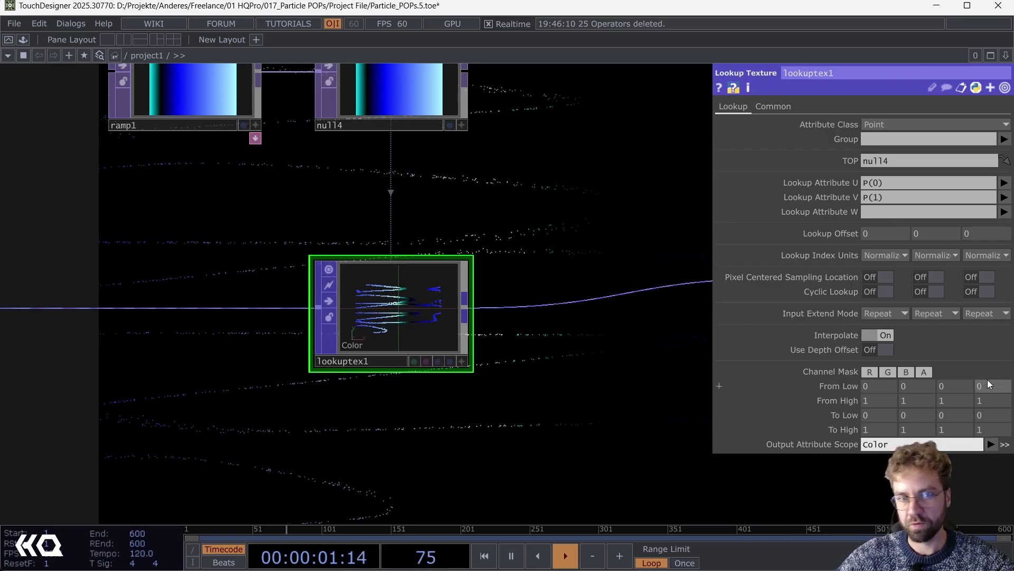
- Compare the gradient in null4 with how its colors are distributed across the particles in lookuptex1
{"action": "left_click_drag", "start_coordinate": [530, 237], "coordinate": [605, 245]}
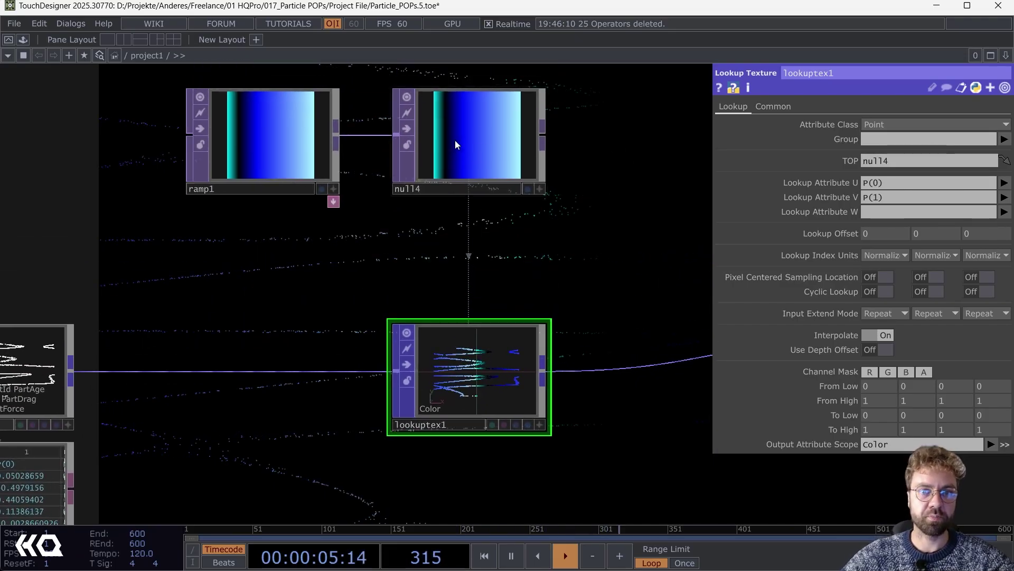
{"action": "left_click_drag", "start_coordinate": [530, 276], "coordinate": [553, 192]}
{"action": "scroll", "coordinate": [445, 295], "scroll_direction": "up", "scroll_amount": 2}
{"action": "scroll", "coordinate": [445, 295], "scroll_direction": "up", "scroll_amount": 2}
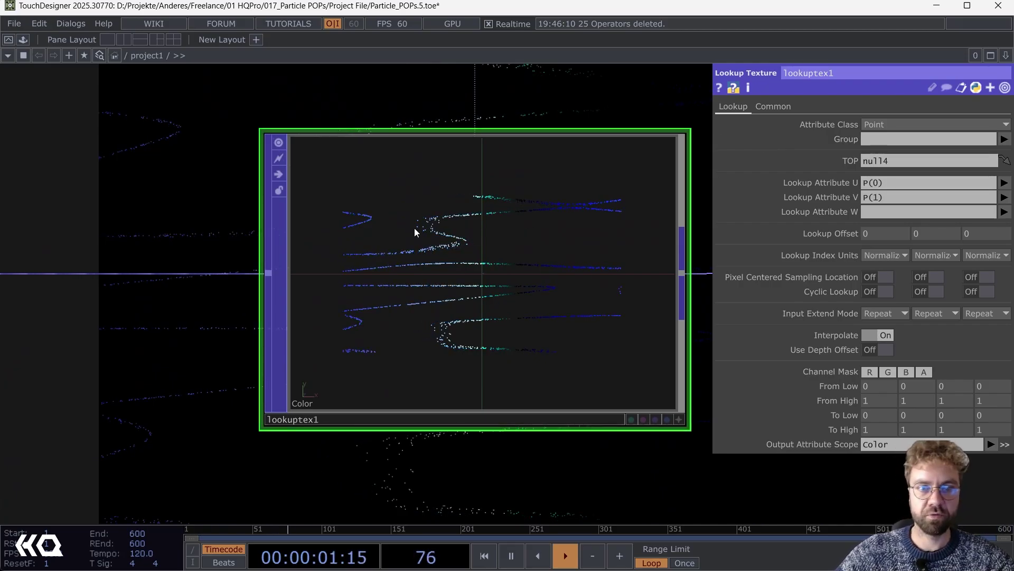
{"action": "scroll", "coordinate": [414, 228], "scroll_direction": "up", "scroll_amount": 1}
{"action": "scroll", "coordinate": [414, 229], "scroll_direction": "down", "scroll_amount": 3}
{"action": "left_click_drag", "start_coordinate": [259, 295], "coordinate": [266, 532]}
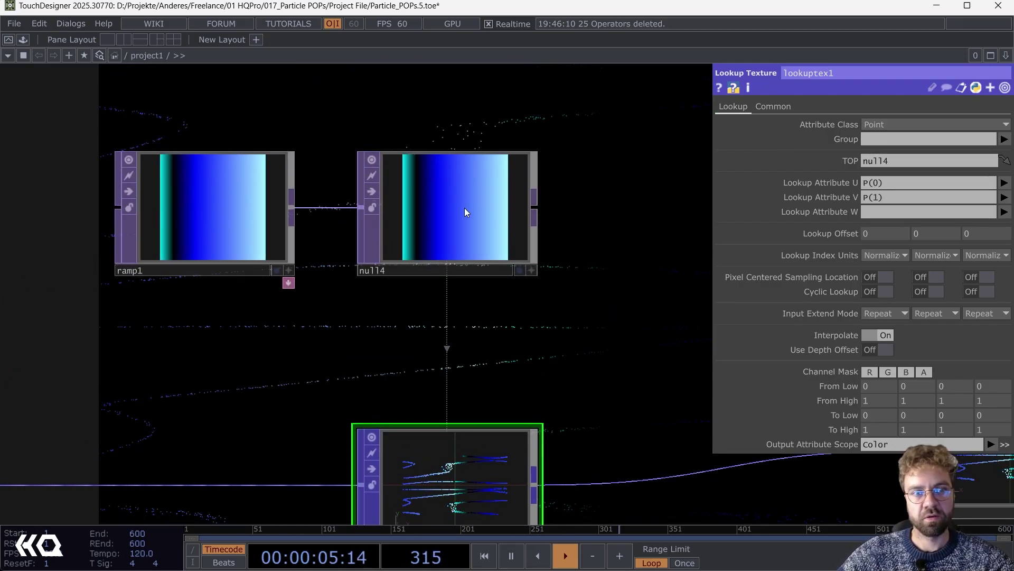
{"action": "left_click_drag", "start_coordinate": [323, 359], "coordinate": [271, 142]}
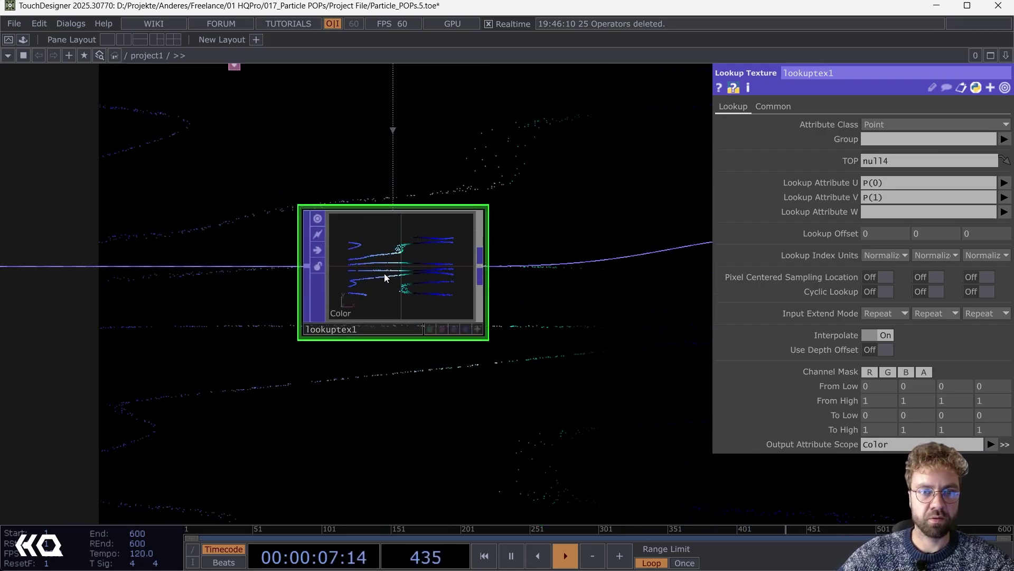
{"action": "scroll", "coordinate": [392, 273], "scroll_direction": "up", "scroll_amount": 4}
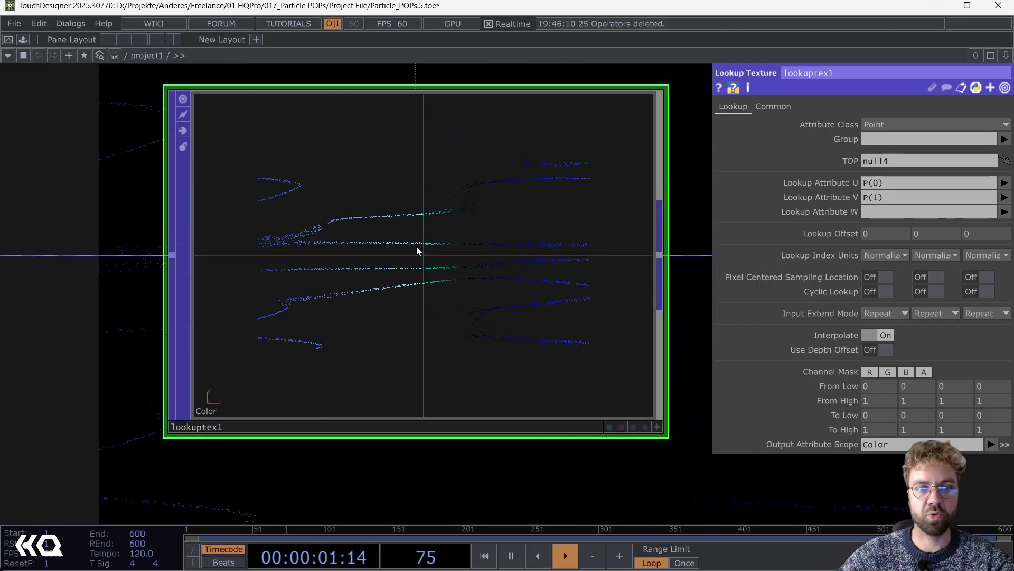
{"action": "scroll", "coordinate": [415, 246], "scroll_direction": "down", "scroll_amount": 5}
{"action": "scroll", "coordinate": [406, 252], "scroll_direction": "up", "scroll_amount": 3}
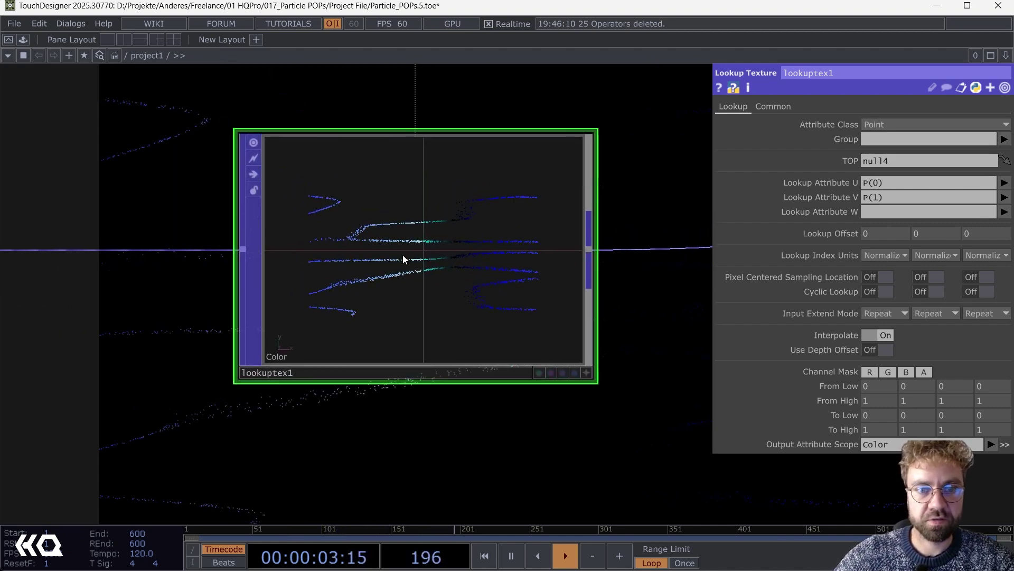
{"action": "scroll", "coordinate": [400, 260], "scroll_direction": "down", "scroll_amount": 3}
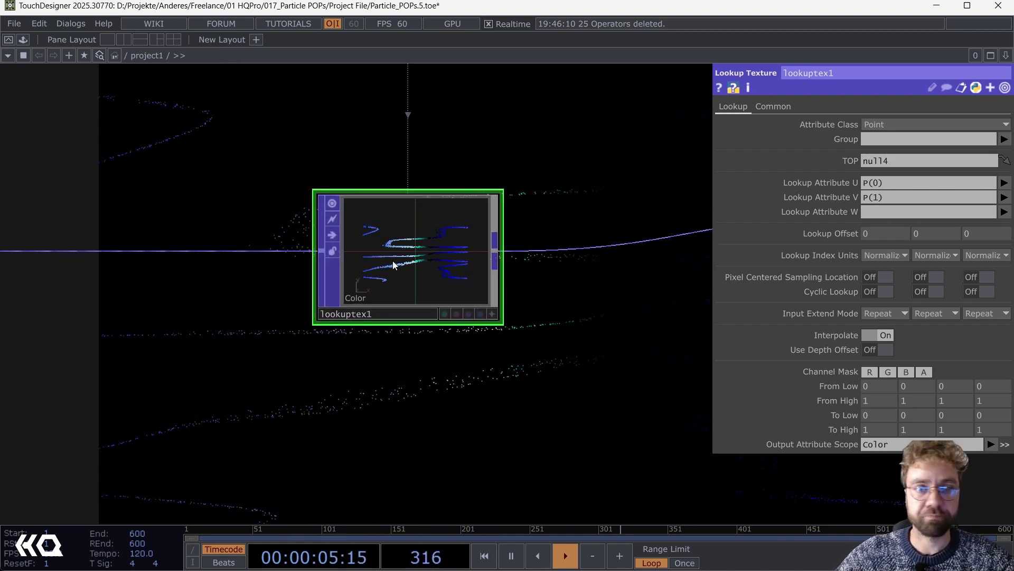
{"action": "scroll", "coordinate": [393, 263], "scroll_direction": "up", "scroll_amount": 4}
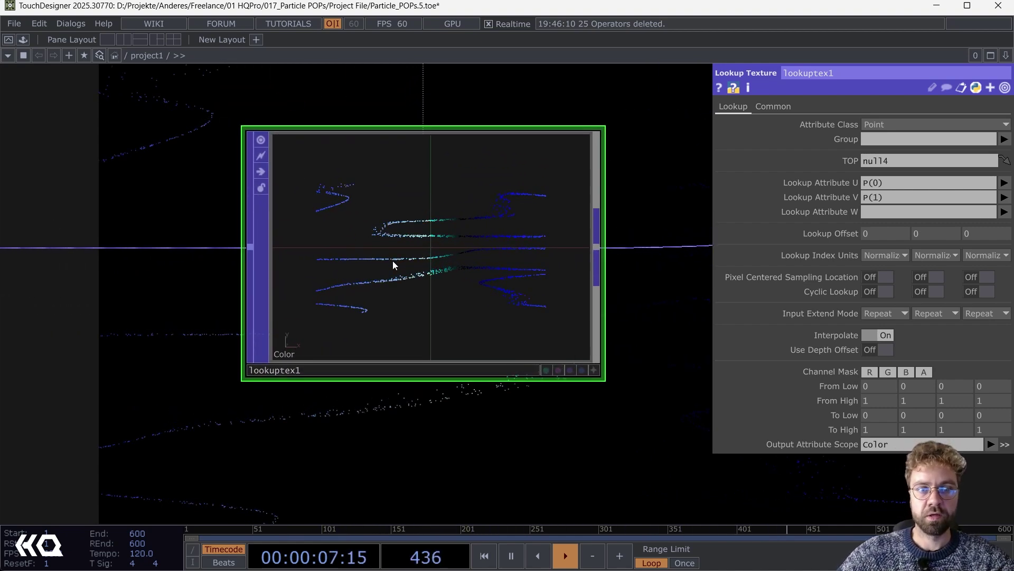
{"action": "scroll", "coordinate": [392, 263], "scroll_direction": "up", "scroll_amount": 2}
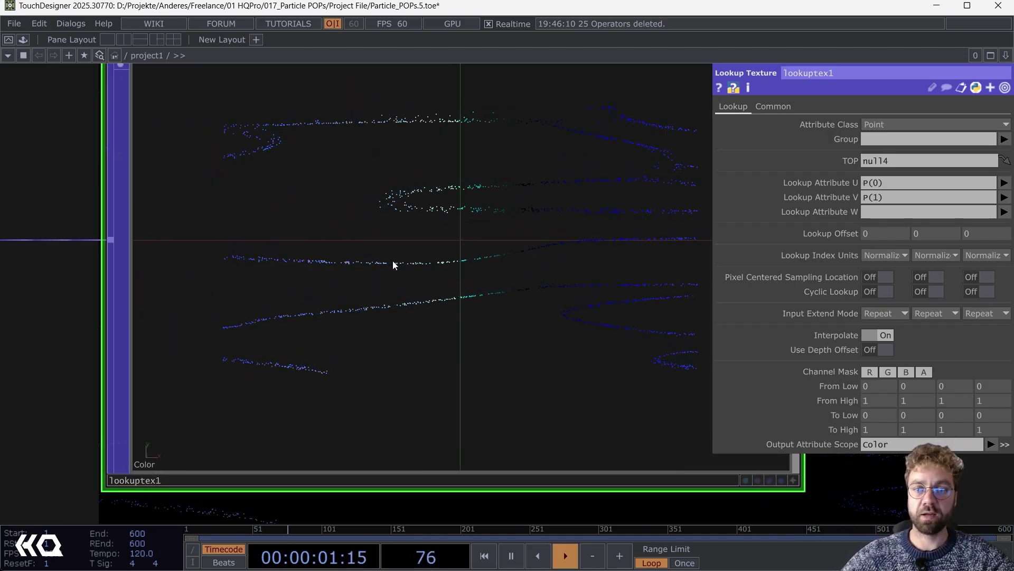
{"action": "scroll", "coordinate": [392, 261], "scroll_direction": "down", "scroll_amount": 6}
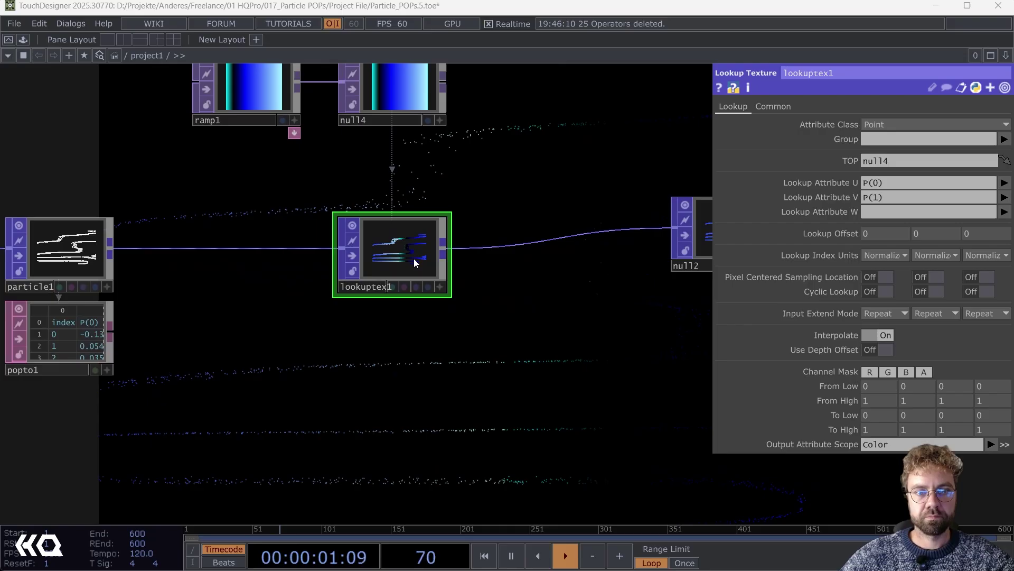
- Set lookuptex1's Lookup Attribute U and Lookup Attribute V to PartAge
{"action": "left_click", "coordinate": [1003, 183]}
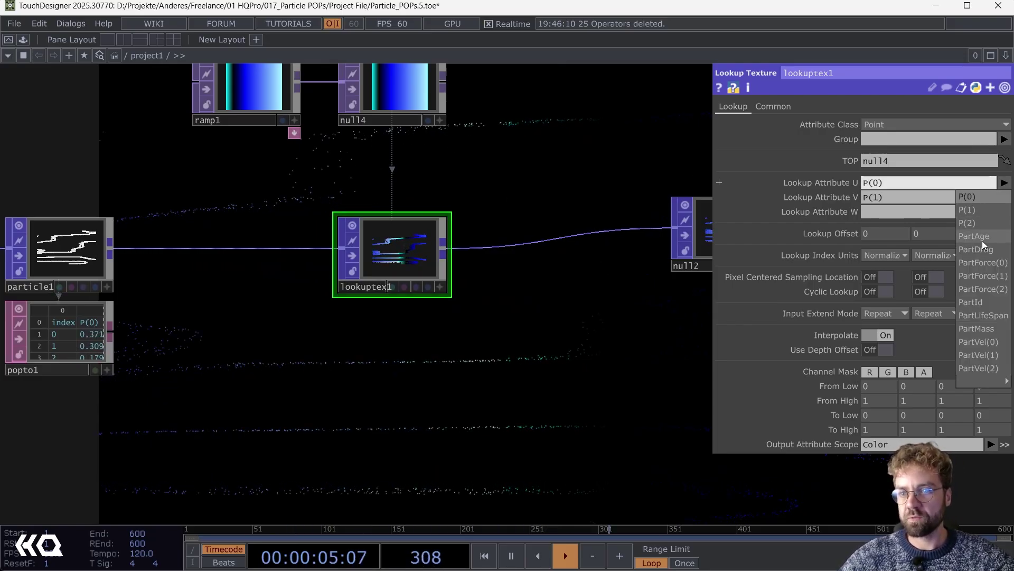
{"action": "left_click", "coordinate": [980, 238]}
{"action": "left_click", "coordinate": [1003, 197]}
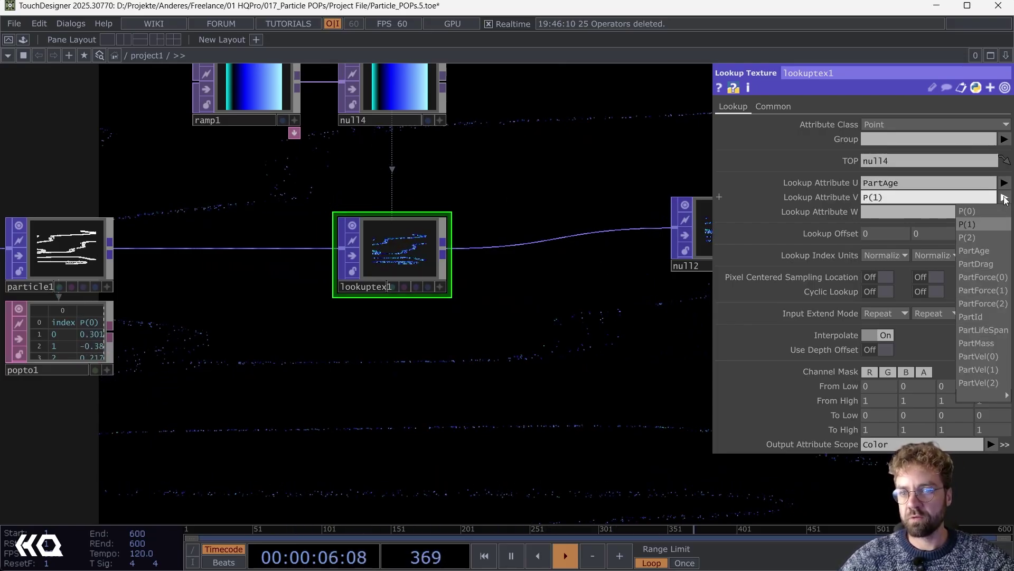
{"action": "left_click", "coordinate": [992, 251]}
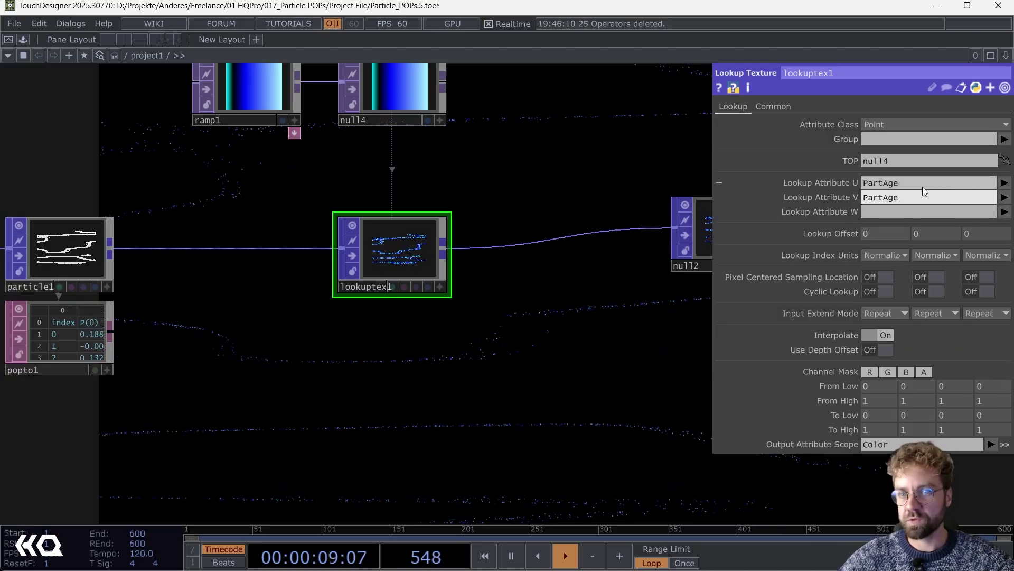
- Limit popto1's Attributes to PartAge so its table lists only the particle ages
{"action": "scroll", "coordinate": [373, 236], "scroll_direction": "up", "scroll_amount": 10}
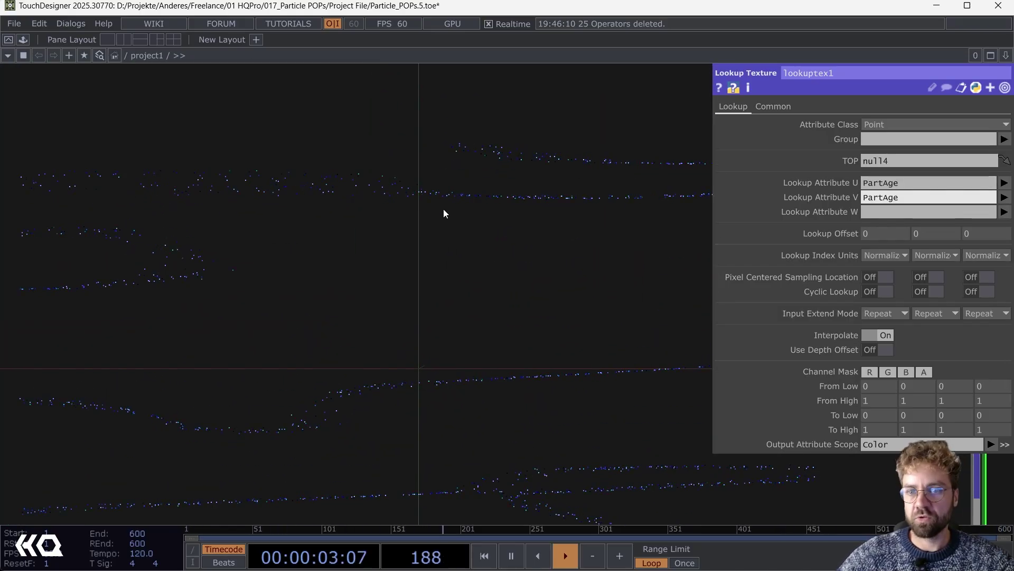
{"action": "scroll", "coordinate": [444, 213], "scroll_direction": "down", "scroll_amount": 2}
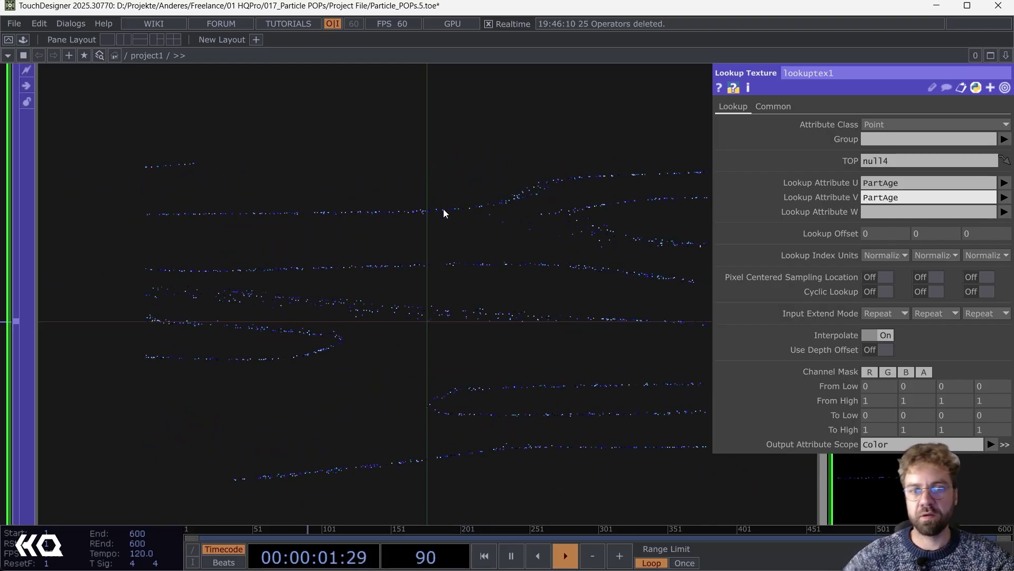
{"action": "scroll", "coordinate": [443, 208], "scroll_direction": "down", "scroll_amount": 3}
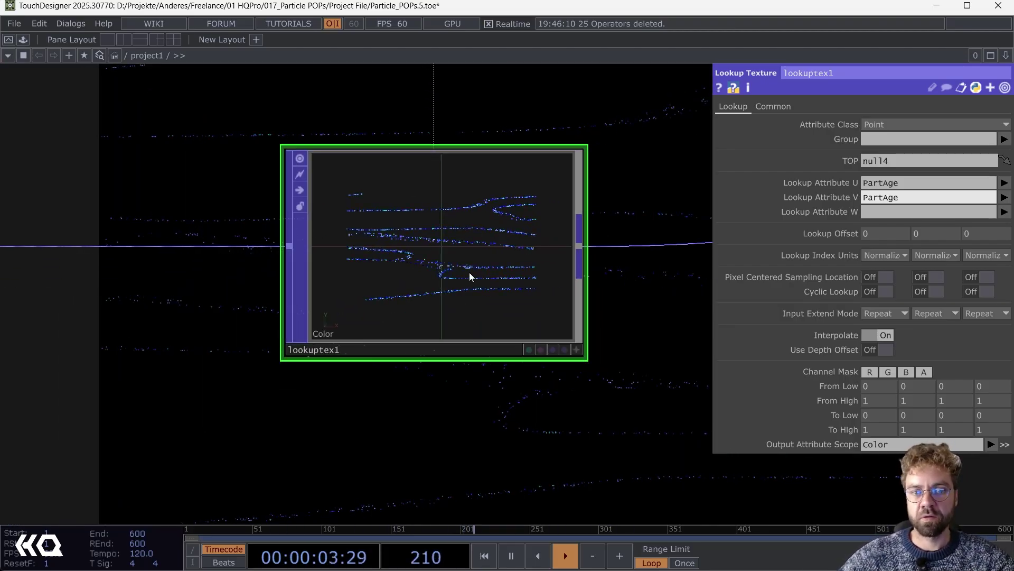
{"action": "scroll", "coordinate": [468, 271], "scroll_direction": "down", "scroll_amount": 4}
{"action": "left_click_drag", "start_coordinate": [252, 376], "coordinate": [399, 323]}
{"action": "scroll", "coordinate": [317, 313], "scroll_direction": "up", "scroll_amount": 5}
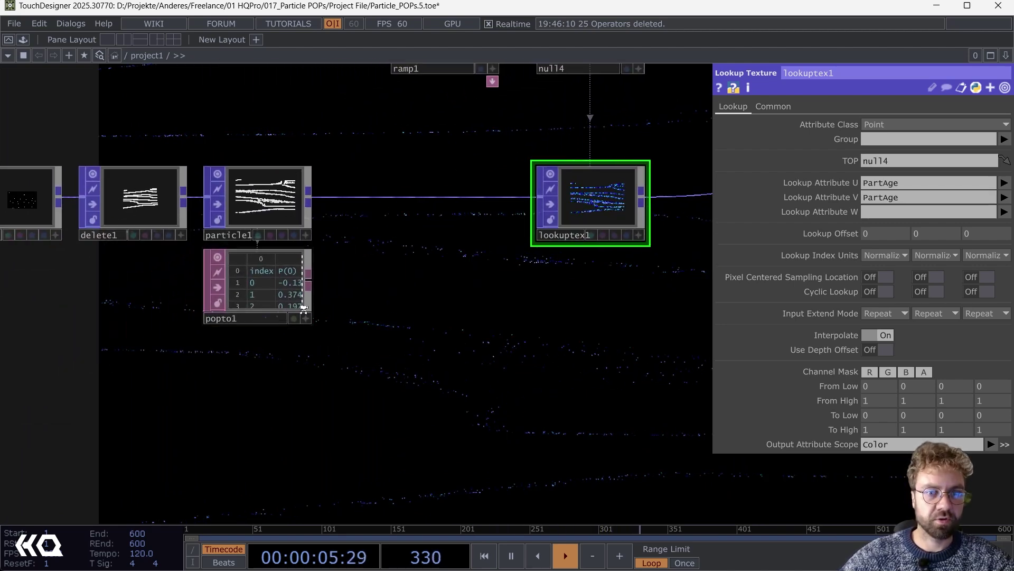
{"action": "left_click", "coordinate": [249, 284]}
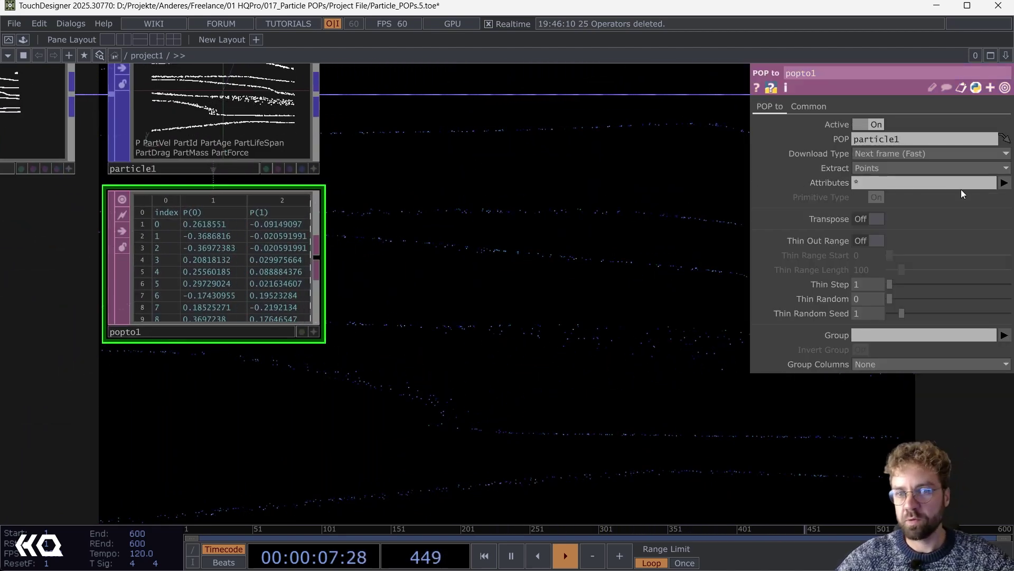
{"action": "left_click", "coordinate": [1004, 182]}
{"action": "left_click", "coordinate": [988, 226]}
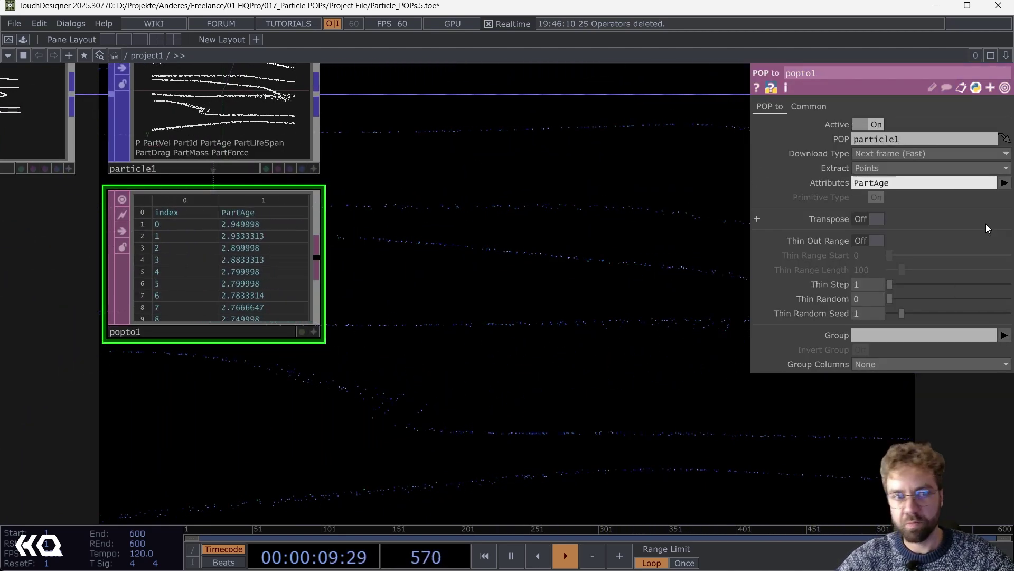
- Set particle1's Life Variance to 0
{"action": "left_click_drag", "start_coordinate": [372, 243], "coordinate": [508, 227]}
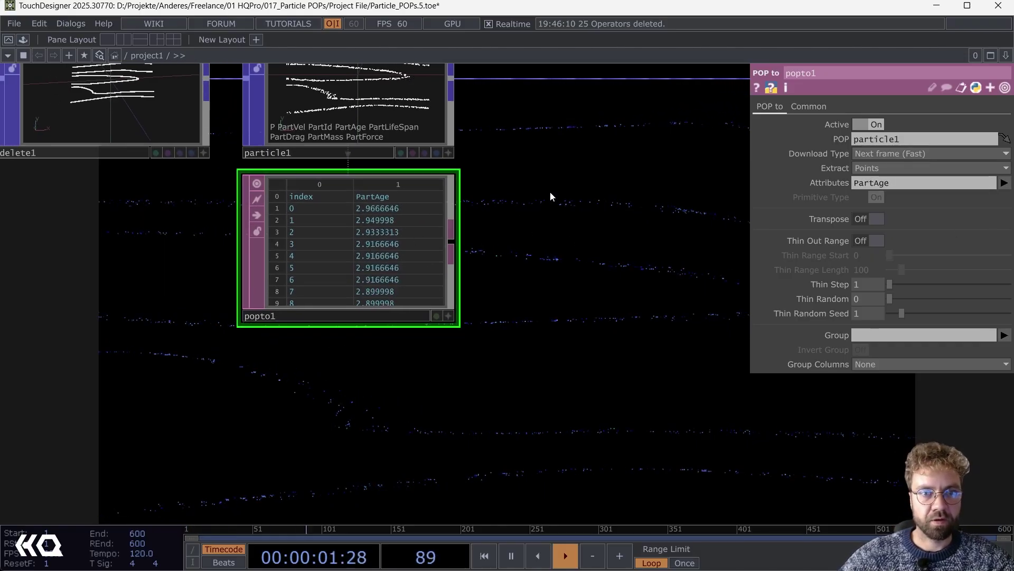
{"action": "left_click_drag", "start_coordinate": [395, 104], "coordinate": [394, 188]}
{"action": "left_click", "coordinate": [378, 174]}
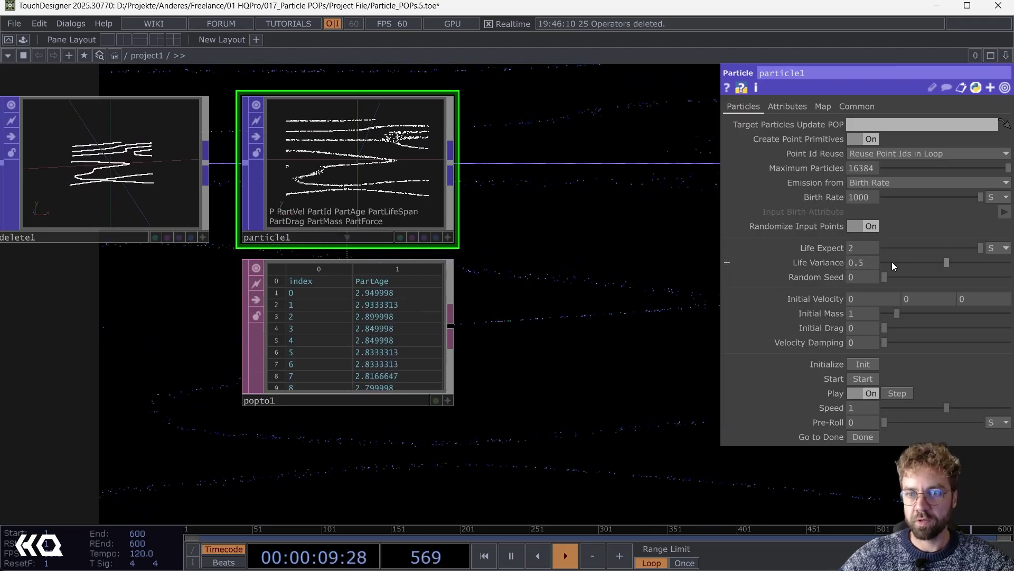
{"action": "left_click_drag", "start_coordinate": [892, 261], "coordinate": [861, 259]}
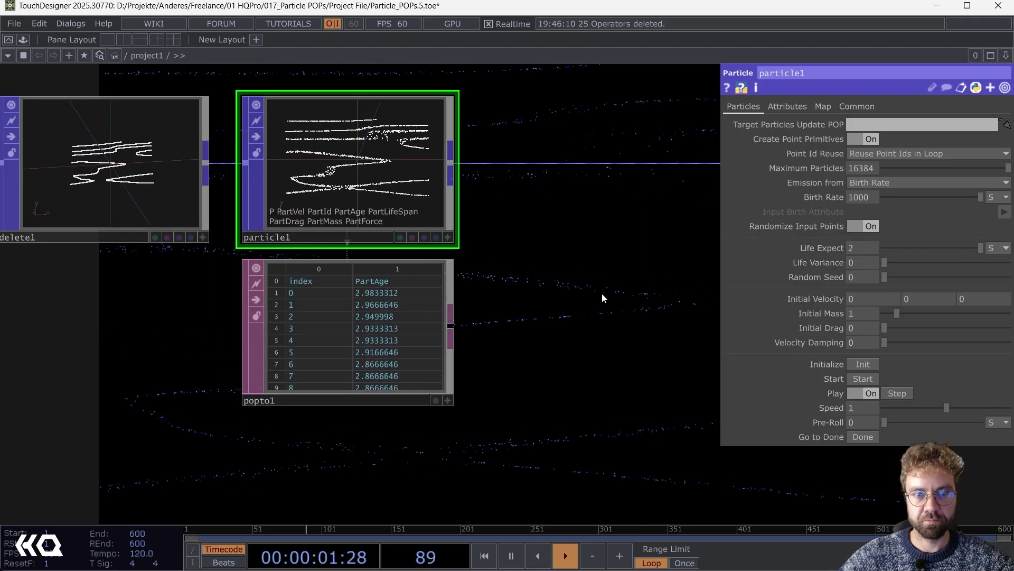
- Examine how the PartAge values are distributed over the particles in popto1's table
{"action": "scroll", "coordinate": [601, 292], "scroll_direction": "up", "scroll_amount": 3}
{"action": "scroll", "coordinate": [255, 228], "scroll_direction": "down", "scroll_amount": 2}
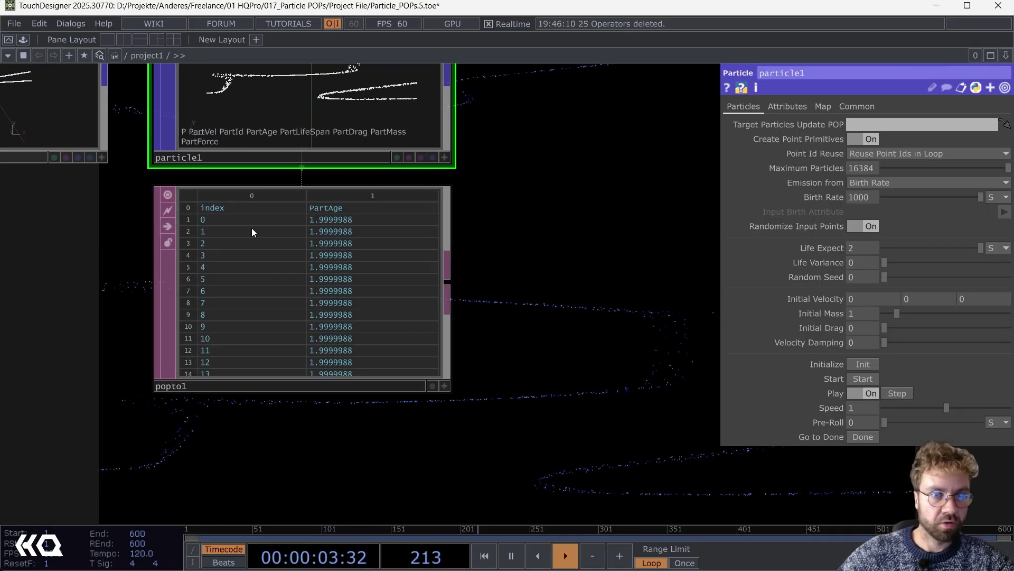
{"action": "scroll", "coordinate": [254, 236], "scroll_direction": "up", "scroll_amount": 2}
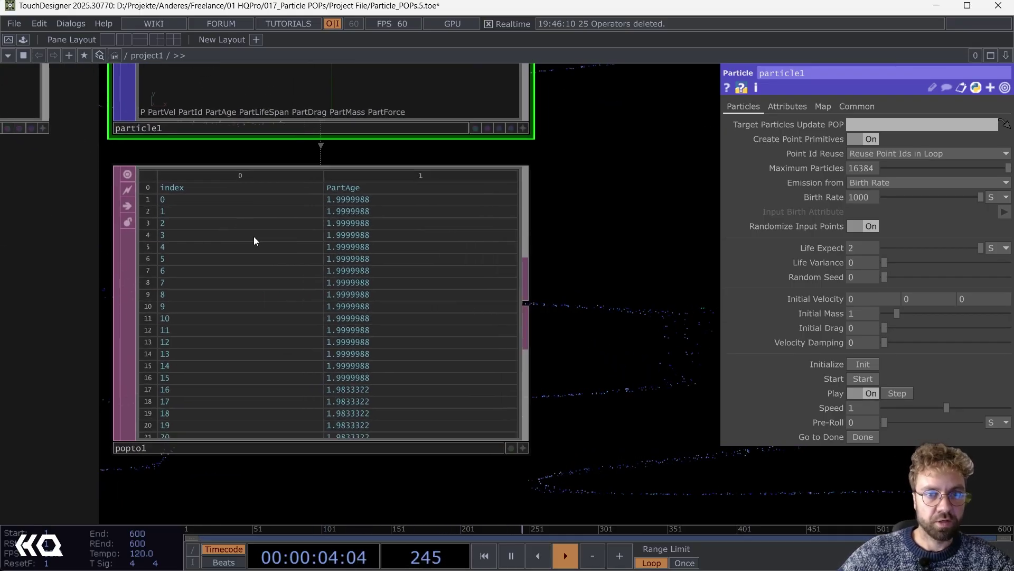
{"action": "left_click", "coordinate": [521, 448]}
{"action": "scroll", "coordinate": [348, 246], "scroll_direction": "down", "scroll_amount": 20}
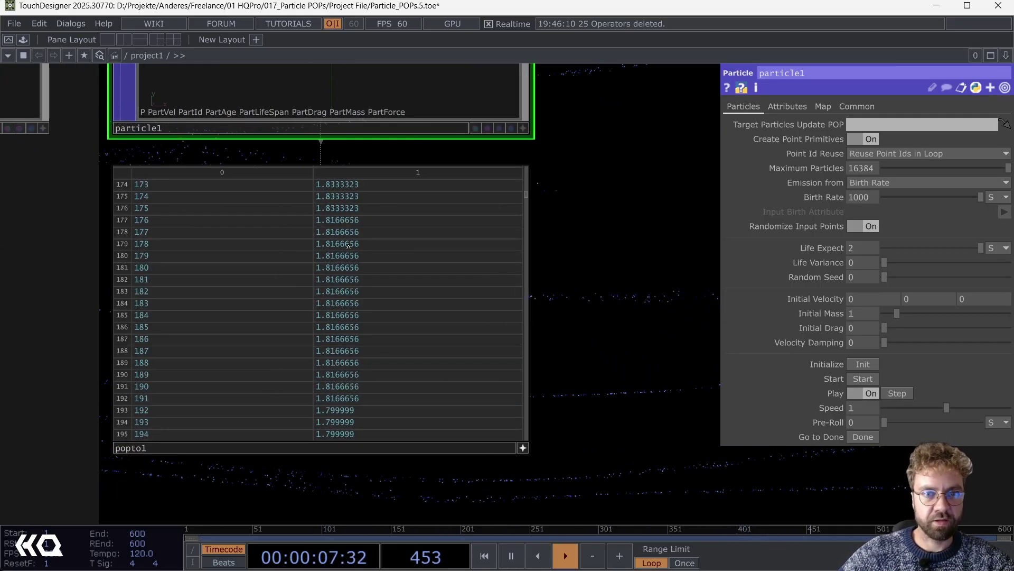
{"action": "scroll", "coordinate": [348, 246], "scroll_direction": "down", "scroll_amount": 17}
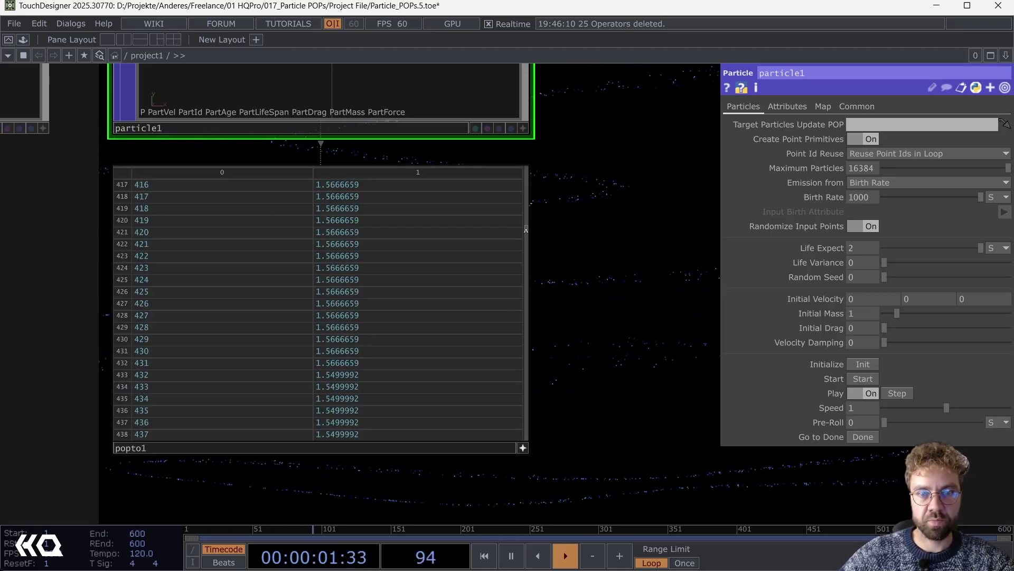
{"action": "left_click_drag", "start_coordinate": [527, 230], "coordinate": [527, 169]}
- Add PartLifeSpan to popto1's Attributes and compare it with particle1's Life Expect
{"action": "left_click", "coordinate": [489, 293]}
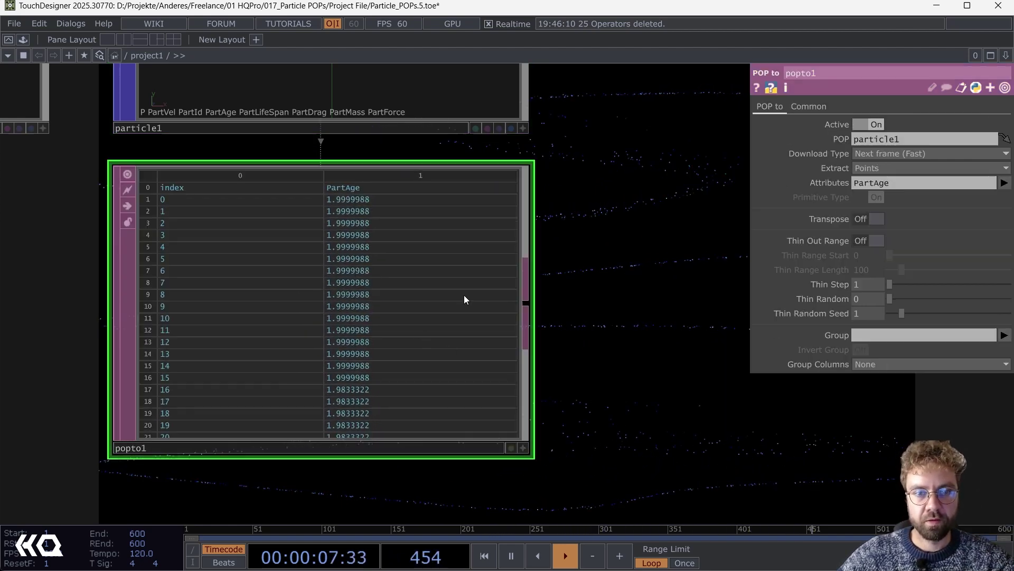
{"action": "left_click", "coordinate": [1004, 183]}
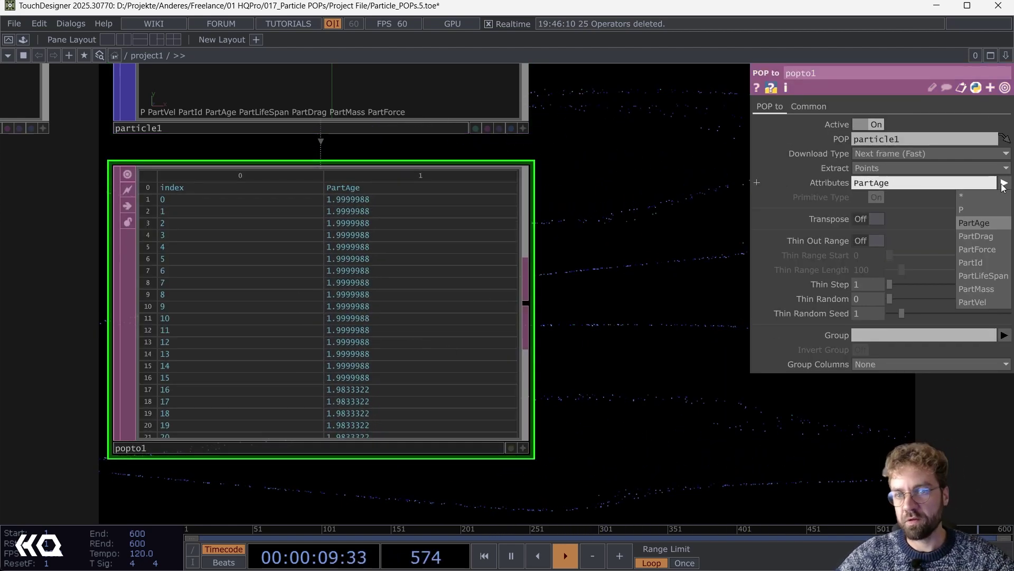
{"action": "left_click", "coordinate": [984, 276]}
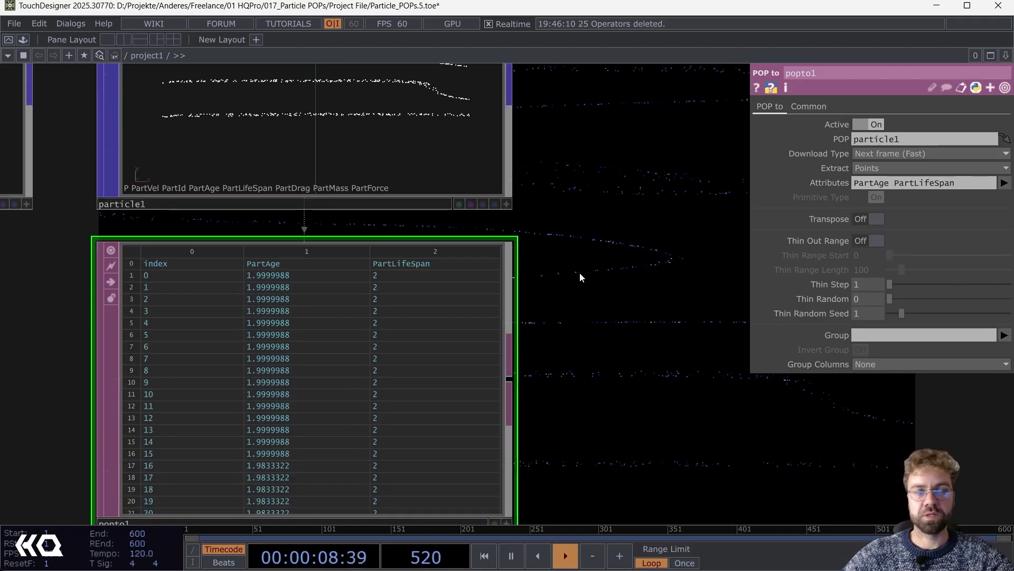
{"action": "left_click", "coordinate": [398, 129]}
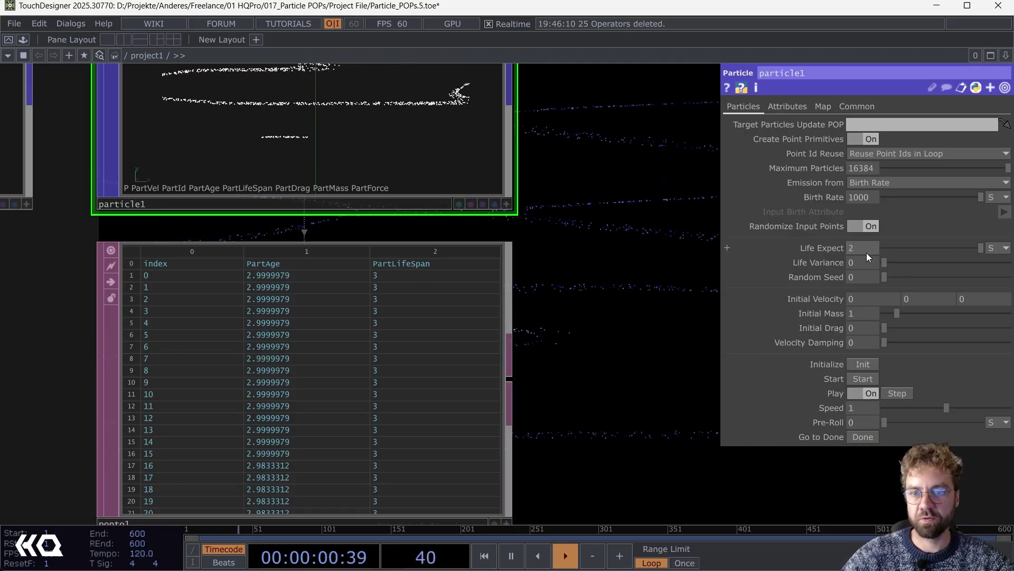
- Change lookuptex1's Lookup Attribute U and Lookup Attribute V to PartLifeSpan
{"action": "left_click_drag", "start_coordinate": [570, 194], "coordinate": [607, 255]}
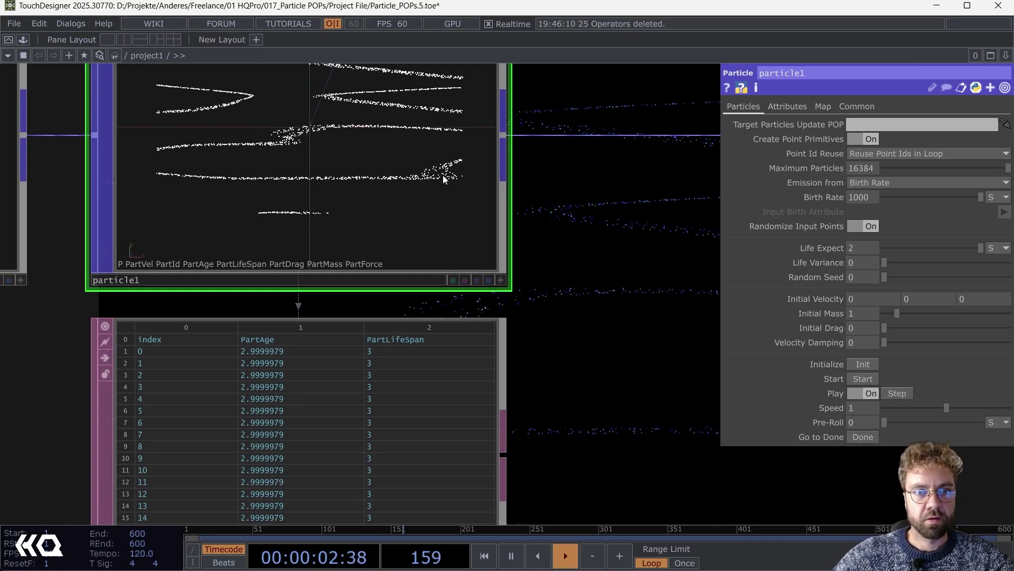
{"action": "scroll", "coordinate": [538, 232], "scroll_direction": "down", "scroll_amount": 2}
{"action": "left_click_drag", "start_coordinate": [537, 232], "coordinate": [156, 302]}
{"action": "scroll", "coordinate": [523, 328], "scroll_direction": "down", "scroll_amount": 3}
{"action": "left_click_drag", "start_coordinate": [523, 329], "coordinate": [132, 357]}
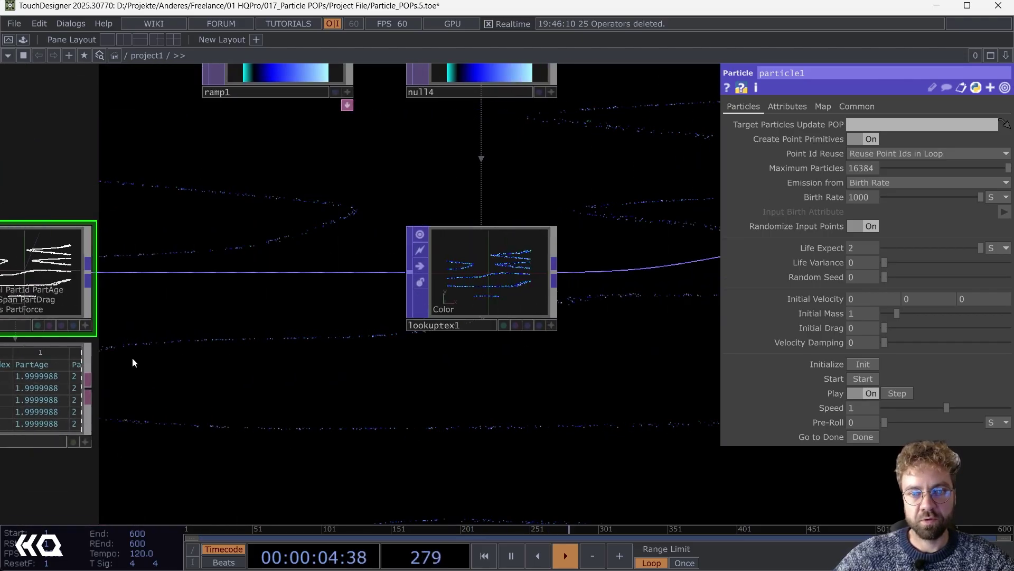
{"action": "scroll", "coordinate": [294, 344], "scroll_direction": "up", "scroll_amount": 1}
{"action": "left_click", "coordinate": [302, 312]}
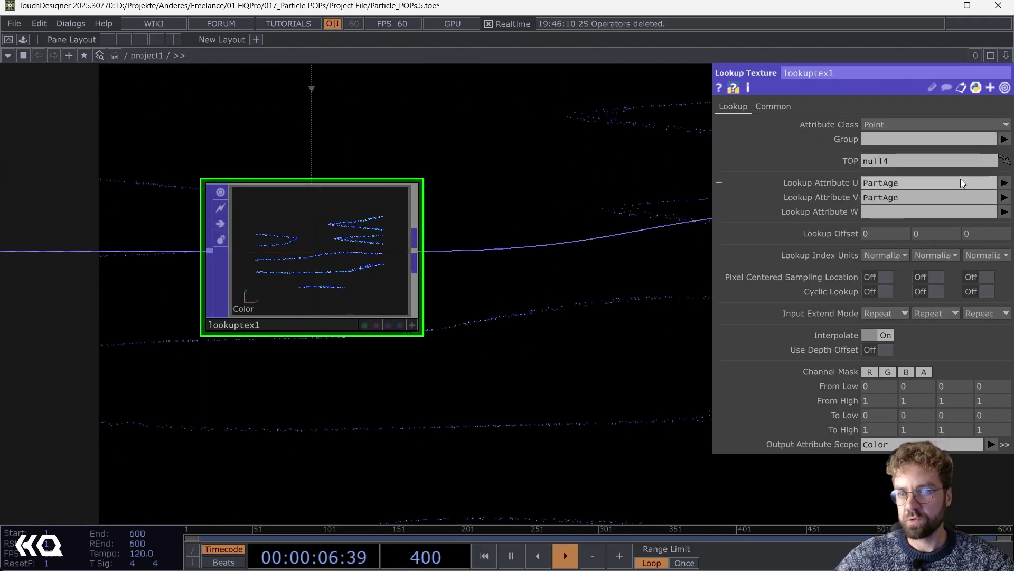
{"action": "left_click", "coordinate": [1004, 183]}
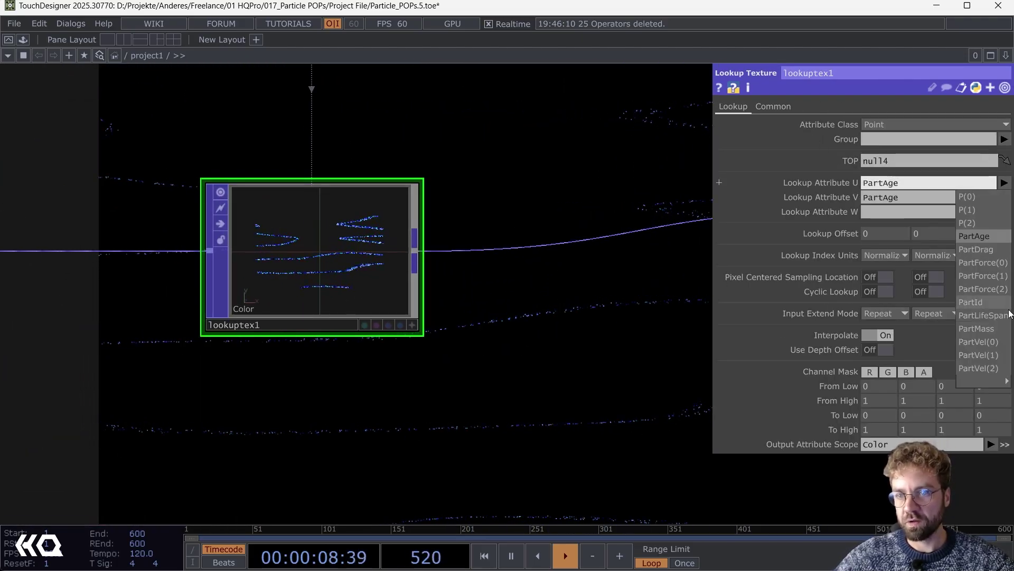
{"action": "left_click", "coordinate": [984, 316]}
{"action": "left_click", "coordinate": [1004, 197]}
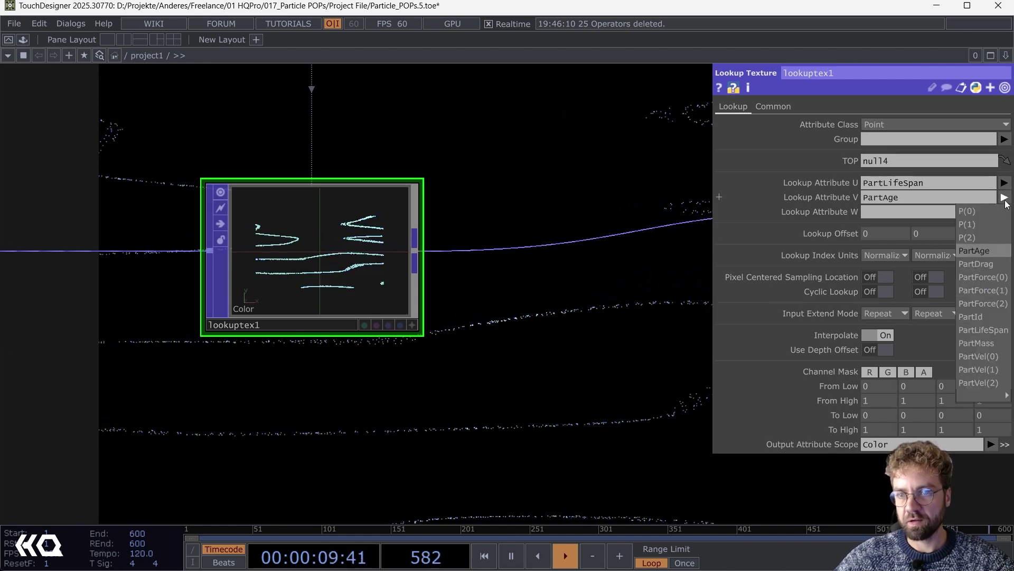
{"action": "left_click", "coordinate": [983, 330]}
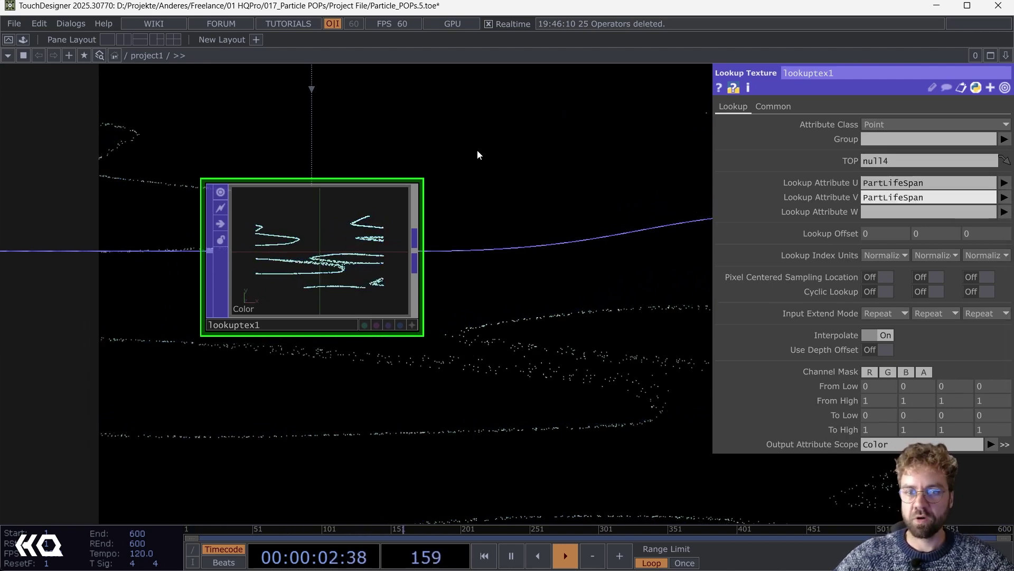
- Compare the particle colors in lookuptex1 with the PartAge and PartLifeSpan values listed in popto1
{"action": "scroll", "coordinate": [427, 330], "scroll_direction": "up", "scroll_amount": 5}
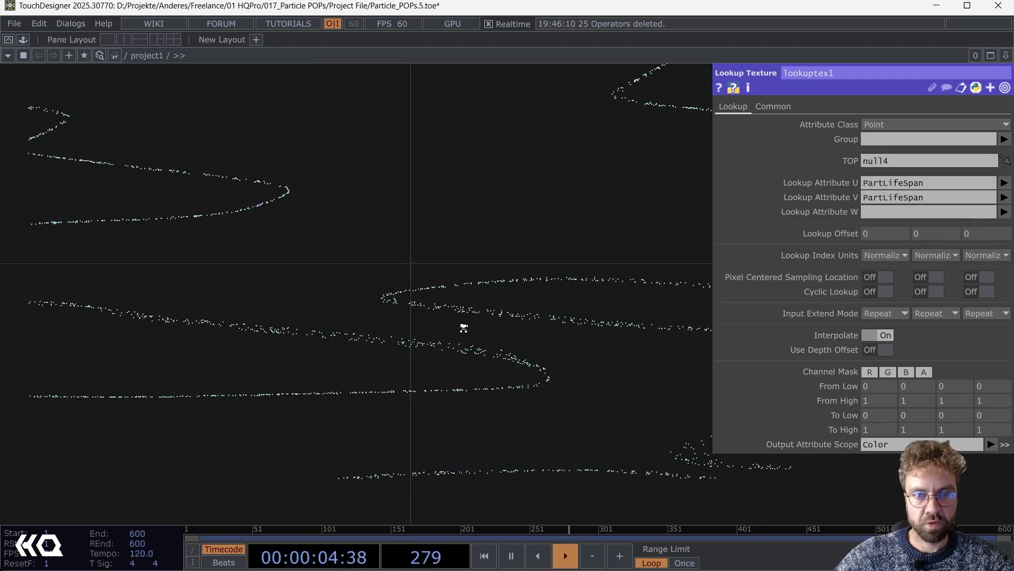
{"action": "scroll", "coordinate": [464, 328], "scroll_direction": "down", "scroll_amount": 5}
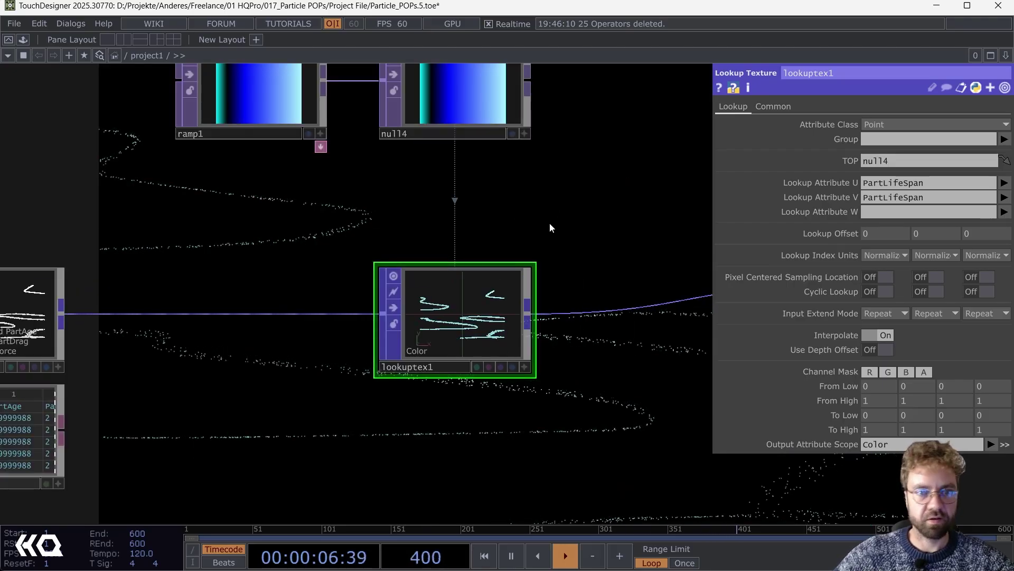
{"action": "left_click_drag", "start_coordinate": [569, 201], "coordinate": [600, 159]}
{"action": "left_click_drag", "start_coordinate": [335, 378], "coordinate": [509, 289]}
{"action": "left_click_drag", "start_coordinate": [452, 309], "coordinate": [218, 351]}
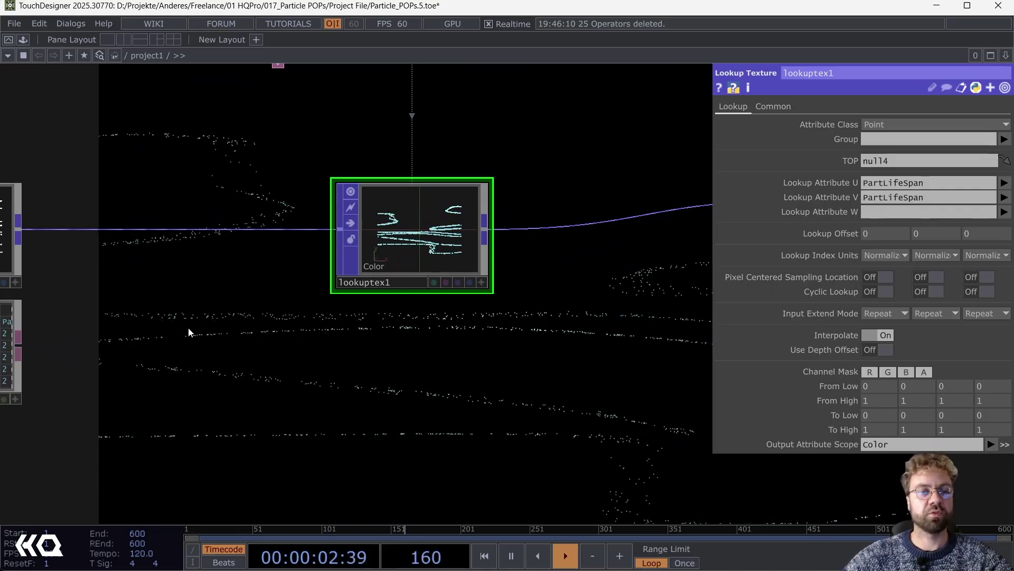
{"action": "left_click_drag", "start_coordinate": [194, 327], "coordinate": [448, 330]}
{"action": "scroll", "coordinate": [448, 330], "scroll_direction": "down", "scroll_amount": 2}
{"action": "scroll", "coordinate": [369, 339], "scroll_direction": "up", "scroll_amount": 5}
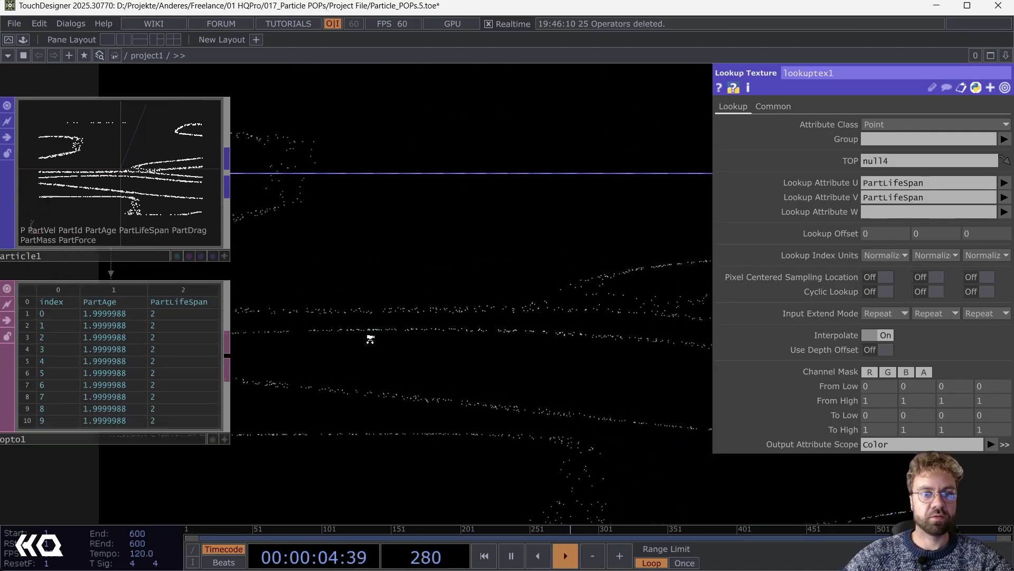
{"action": "scroll", "coordinate": [370, 339], "scroll_direction": "up", "scroll_amount": 1}
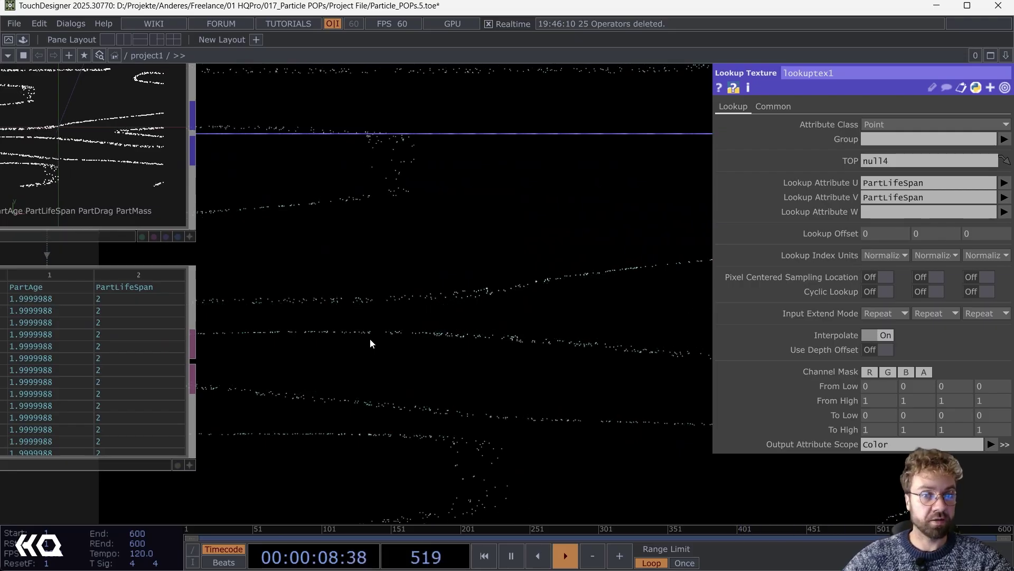
{"action": "left_click_drag", "start_coordinate": [326, 377], "coordinate": [447, 332]}
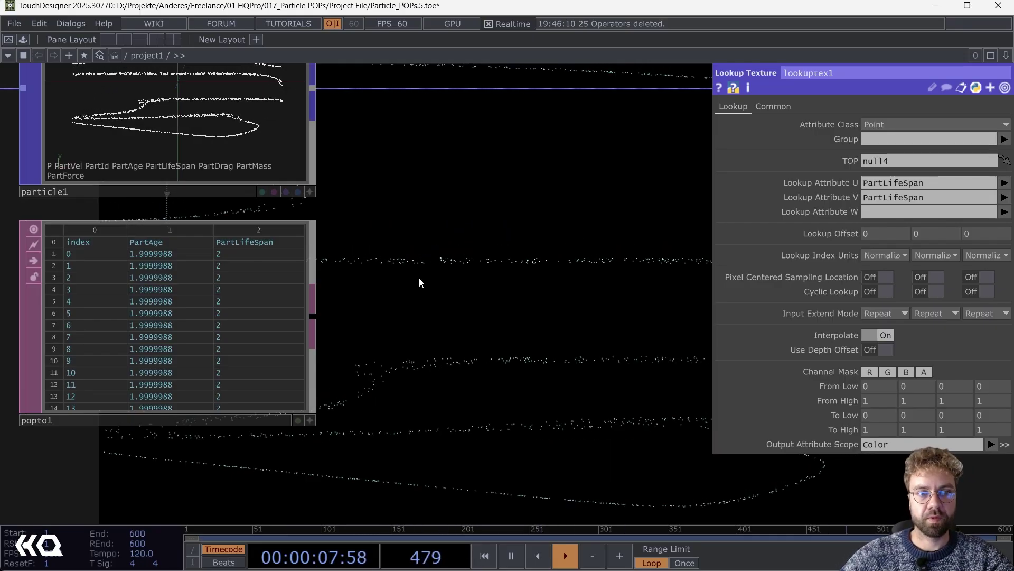
{"action": "left_click_drag", "start_coordinate": [474, 235], "coordinate": [387, 328]}
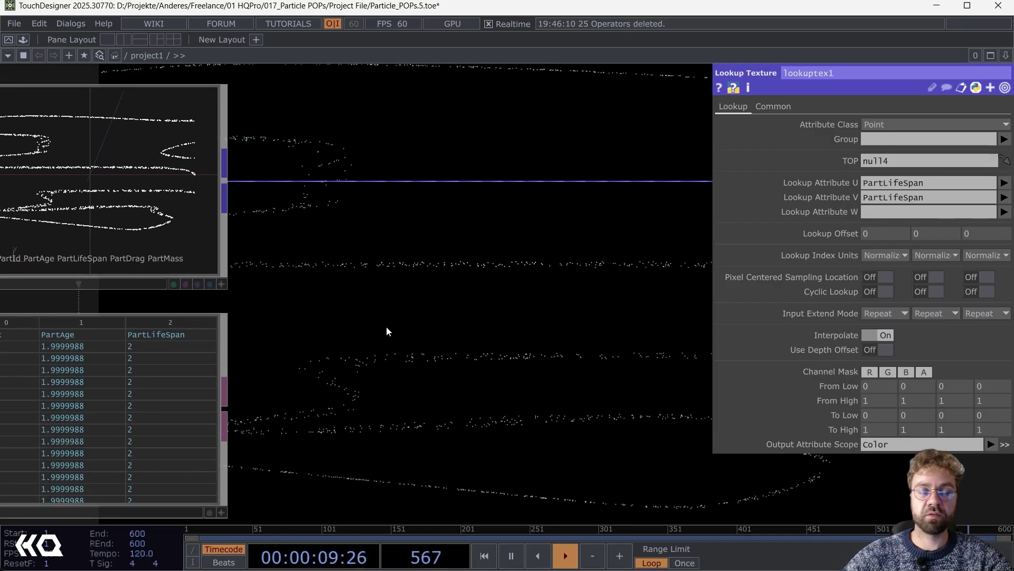
- Insert a Math Mix POP into the connection between particle1 and lookuptex1
{"action": "scroll", "coordinate": [417, 320], "scroll_direction": "down", "scroll_amount": 4}
{"action": "left_click_drag", "start_coordinate": [443, 342], "coordinate": [429, 354]}
{"action": "scroll", "coordinate": [465, 328], "scroll_direction": "up", "scroll_amount": 1}
{"action": "scroll", "coordinate": [465, 327], "scroll_direction": "right", "scroll_amount": 1}
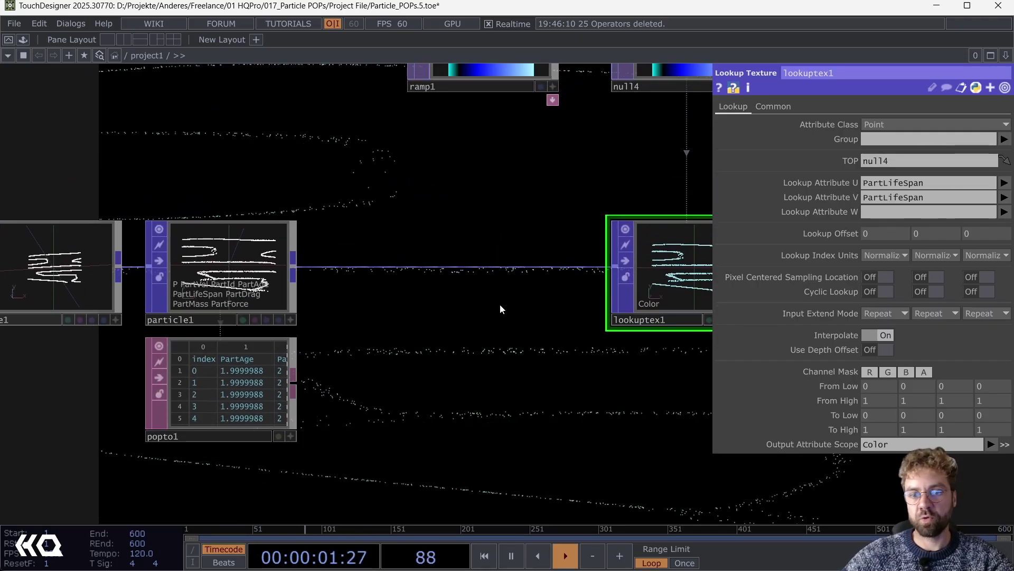
{"action": "scroll", "coordinate": [328, 323], "scroll_direction": "right", "scroll_amount": 4}
{"action": "scroll", "coordinate": [328, 322], "scroll_direction": "up", "scroll_amount": 2}
{"action": "right_click", "coordinate": [325, 316]}
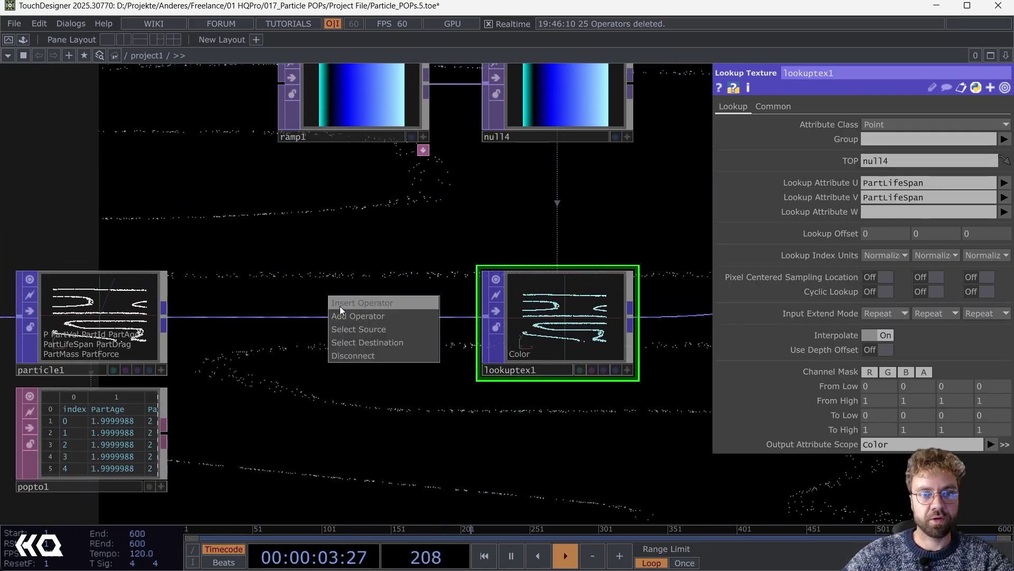
{"action": "left_click", "coordinate": [340, 305]}
{"action": "type", "text": "math"}
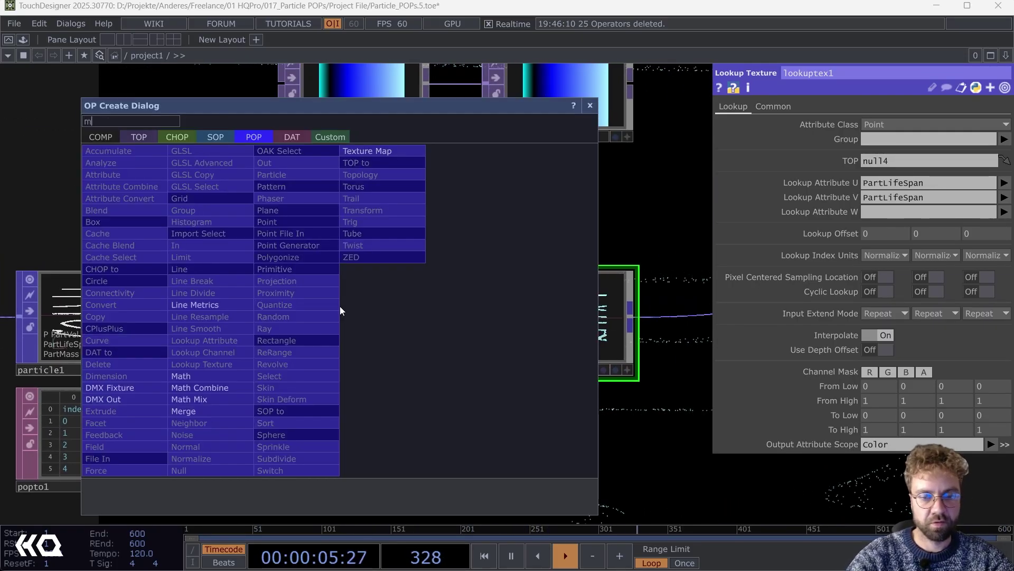
{"action": "left_click", "coordinate": [183, 400]}
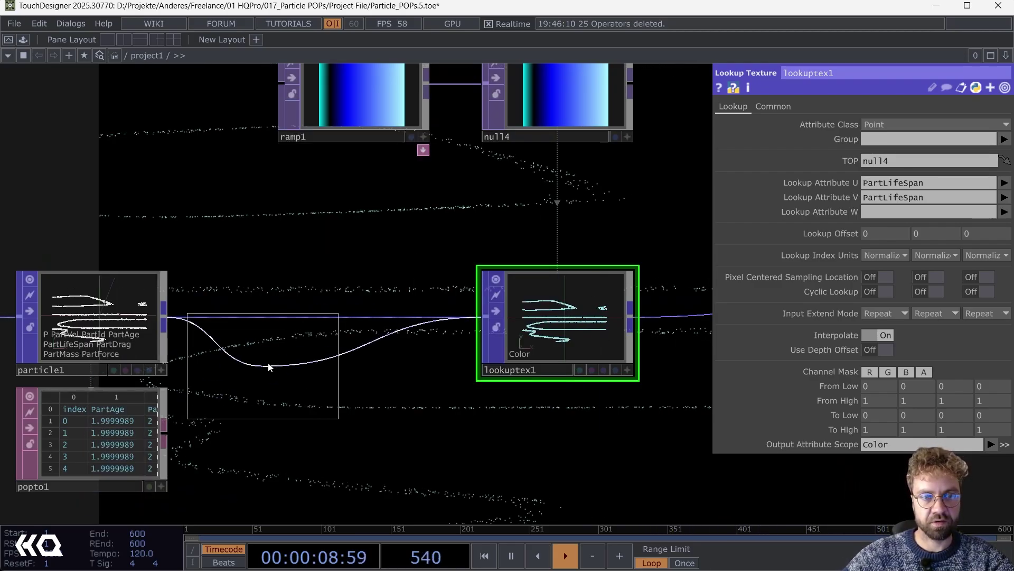
{"action": "left_click", "coordinate": [321, 320]}
{"action": "scroll", "coordinate": [320, 322], "scroll_direction": "up", "scroll_amount": 2}
{"action": "scroll", "coordinate": [319, 323], "scroll_direction": "up", "scroll_amount": 2}
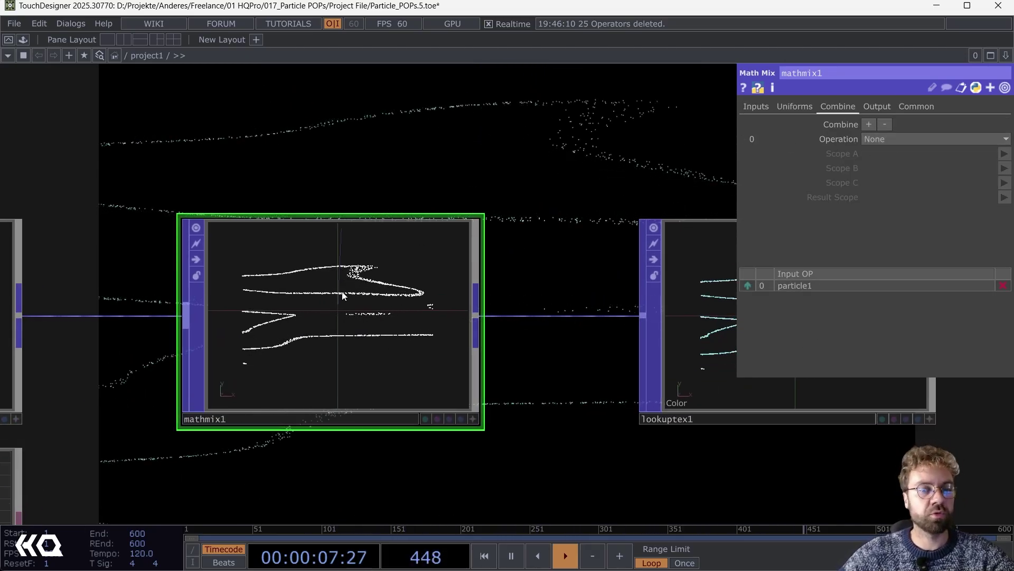
- Set the combine Operation of mathmix1 to A / B
{"action": "left_click", "coordinate": [880, 139]}
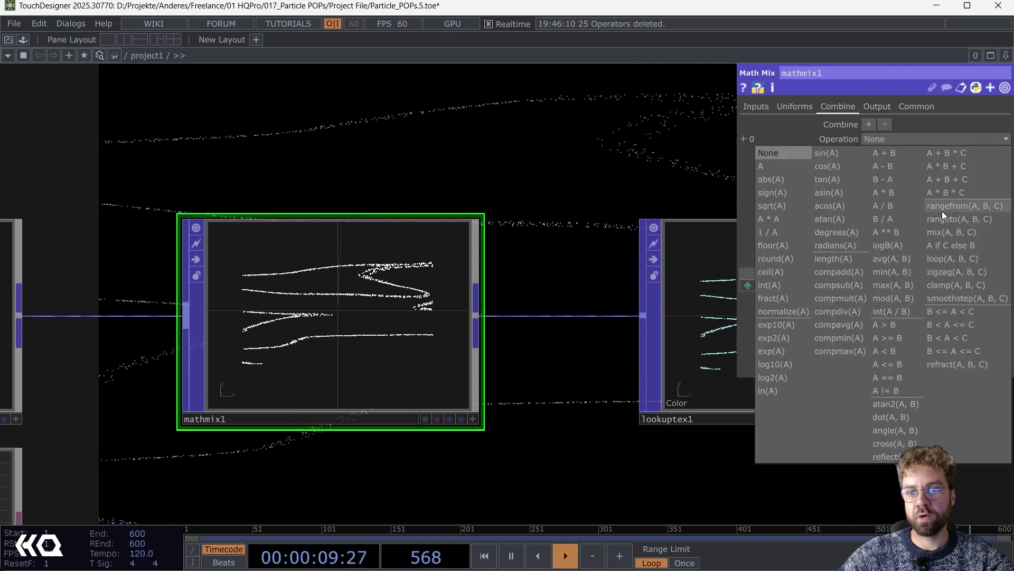
{"action": "left_click", "coordinate": [592, 184]}
{"action": "left_click_drag", "start_coordinate": [338, 212], "coordinate": [604, 171]}
{"action": "scroll", "coordinate": [600, 174], "scroll_direction": "down", "scroll_amount": 2}
{"action": "middle_click_drag", "start_coordinate": [553, 239], "coordinate": [451, 399]}
{"action": "left_click_drag", "start_coordinate": [451, 400], "coordinate": [232, 393]}
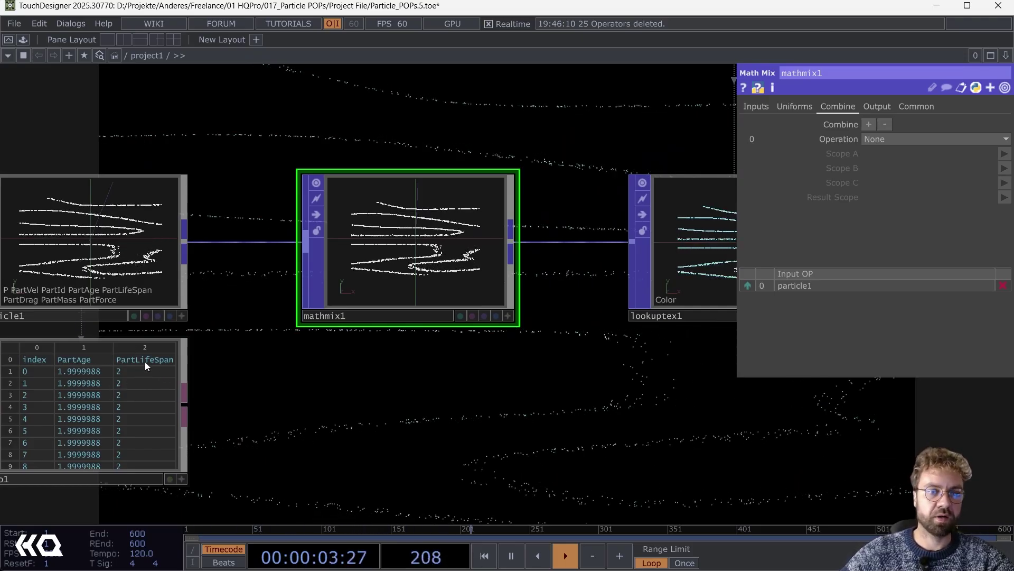
{"action": "left_click", "coordinate": [912, 140]}
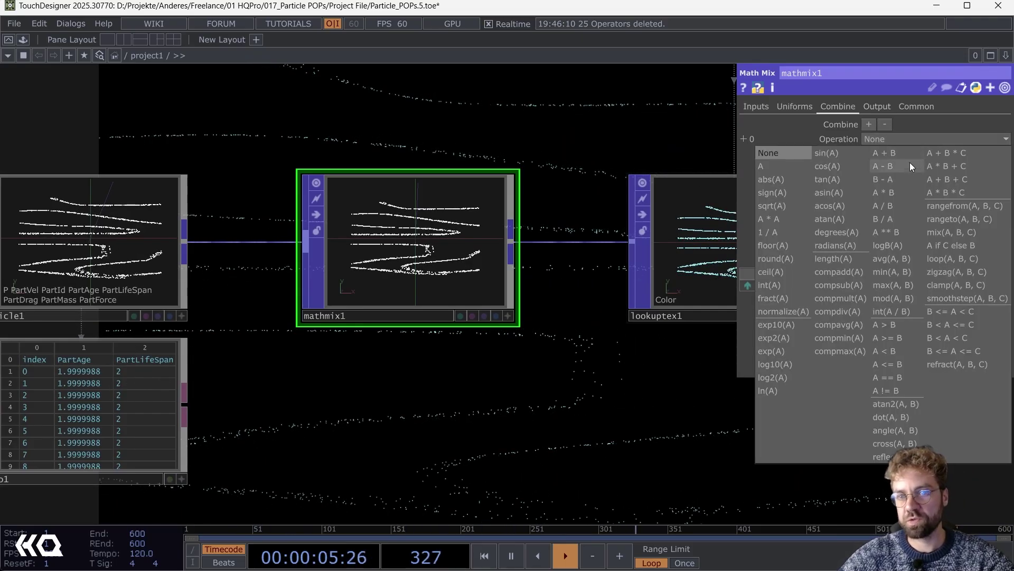
{"action": "left_click", "coordinate": [896, 205]}
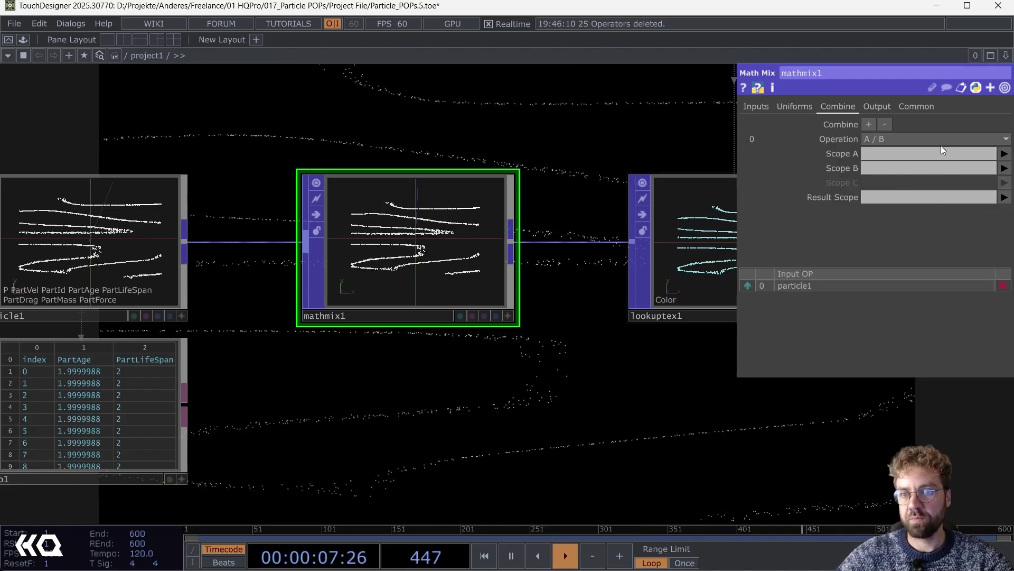
- Set mathmix1's Scope A to PartAge, Scope B to PartLifeSpan and Result Scope to PartLifeNormalized
{"action": "left_click", "coordinate": [1005, 154]}
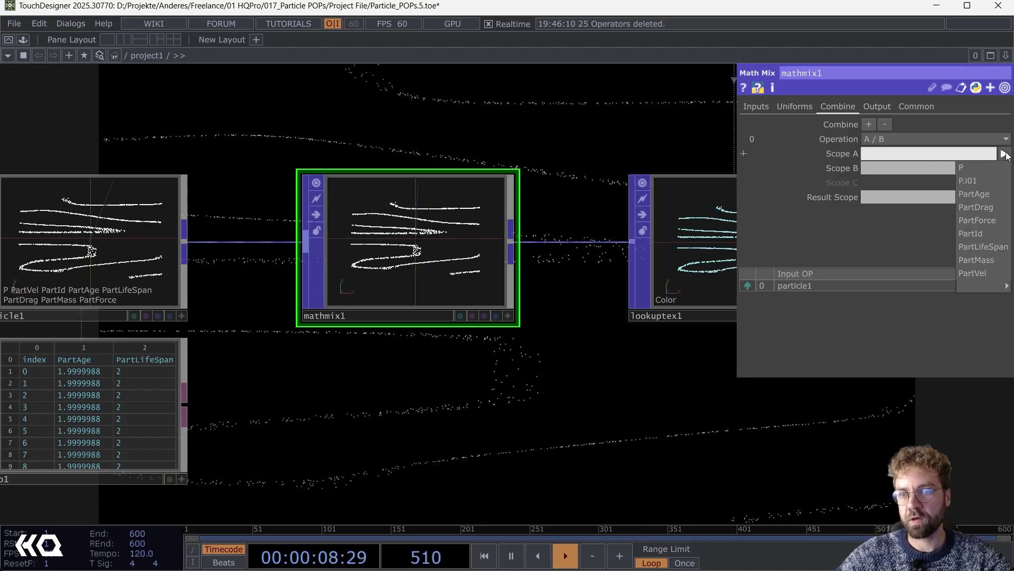
{"action": "left_click", "coordinate": [984, 194]}
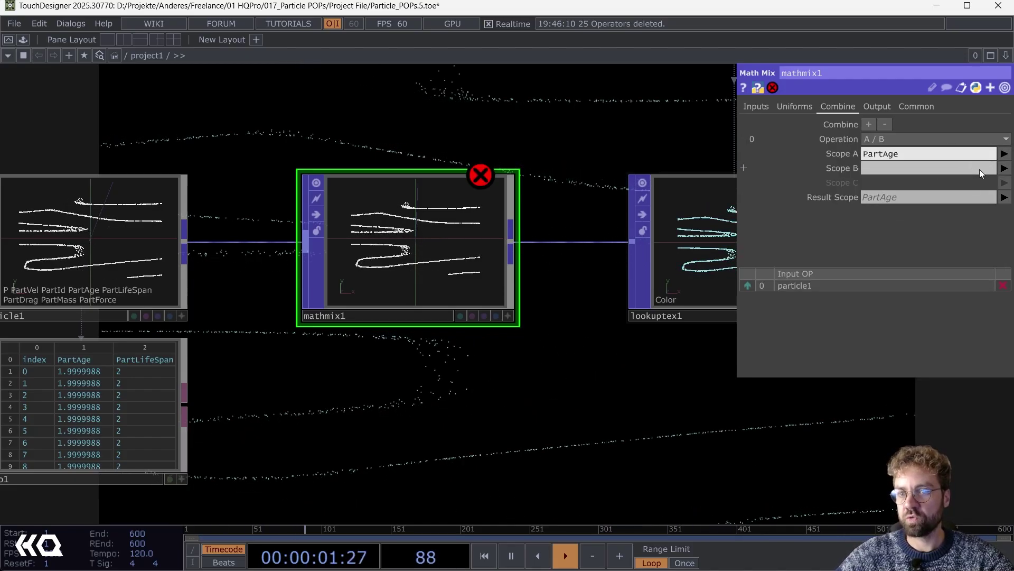
{"action": "left_click", "coordinate": [1004, 168]}
{"action": "left_click", "coordinate": [984, 261]}
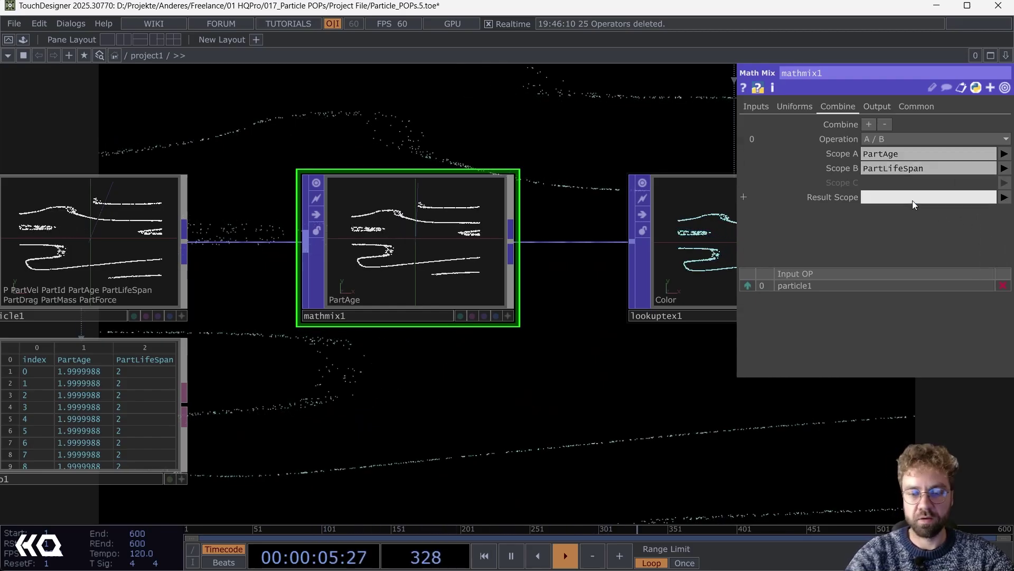
{"action": "type", "text": "PartLife"}
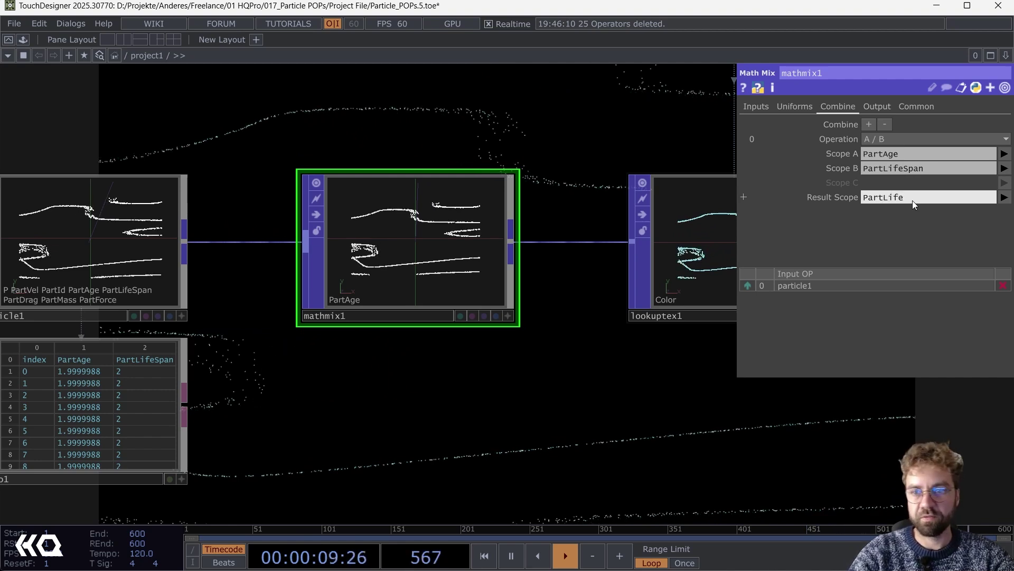
{"action": "type", "text": "Normalized"}
{"action": "key", "text": "Return"}
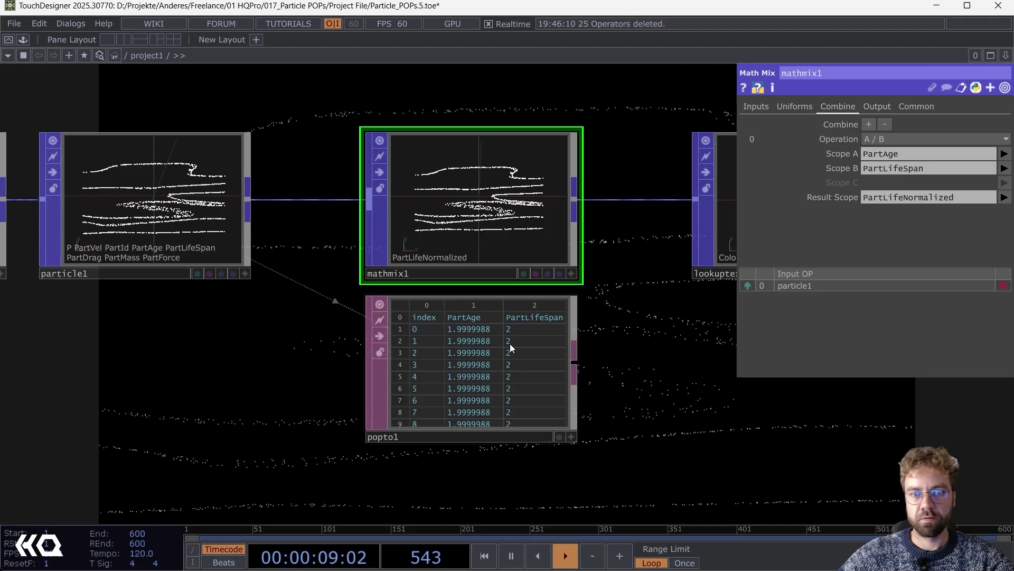
- Make popto1 read from mathmix1 and add PartLifeNormalized to its Attributes
{"action": "left_click", "coordinate": [509, 354]}
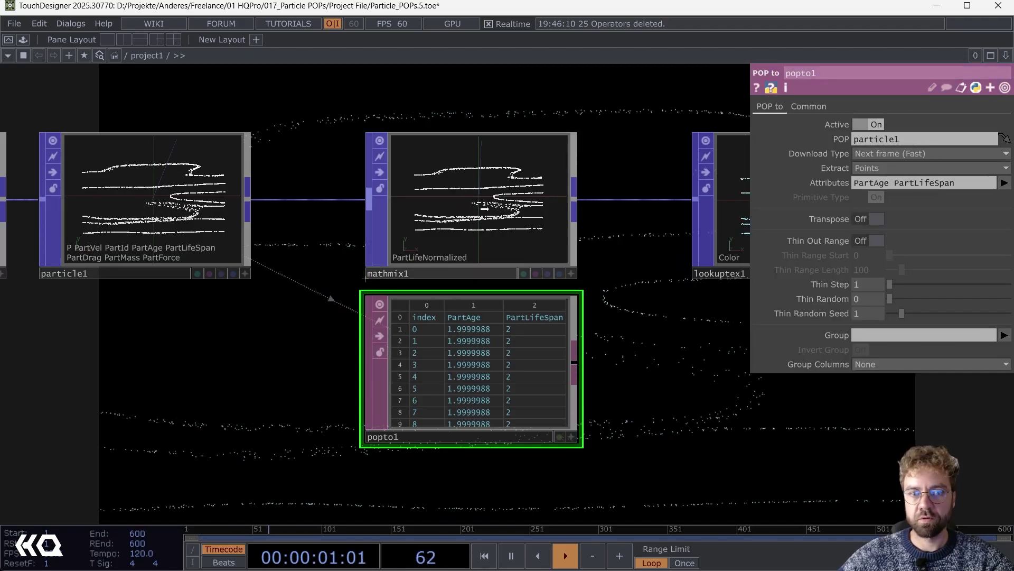
{"action": "left_click_drag", "start_coordinate": [485, 208], "coordinate": [892, 144]}
{"action": "scroll", "coordinate": [516, 365], "scroll_direction": "up", "scroll_amount": 5}
{"action": "scroll", "coordinate": [529, 365], "scroll_direction": "down", "scroll_amount": 2}
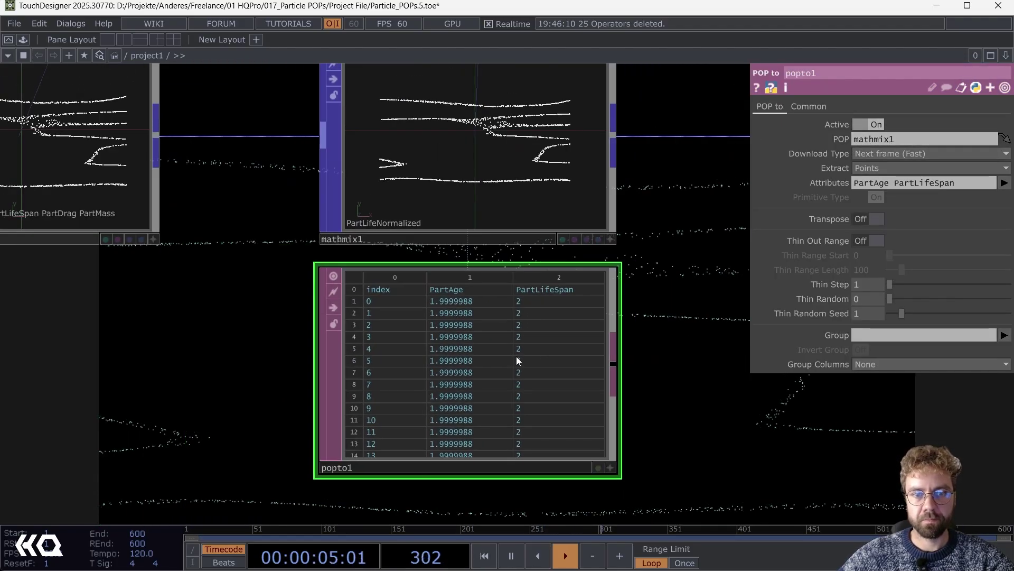
{"action": "left_click", "coordinate": [1004, 183]}
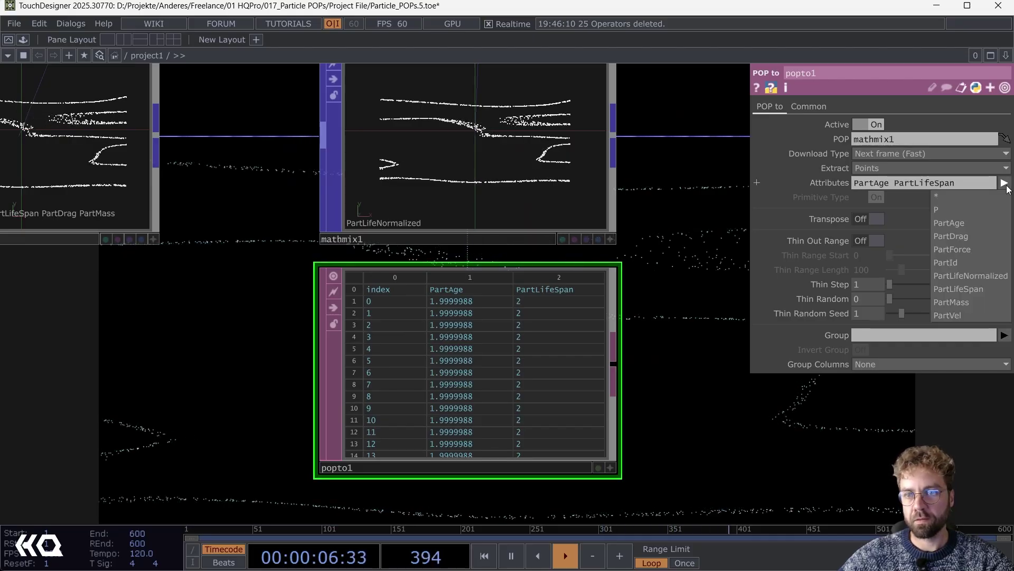
{"action": "left_click", "coordinate": [985, 280]}
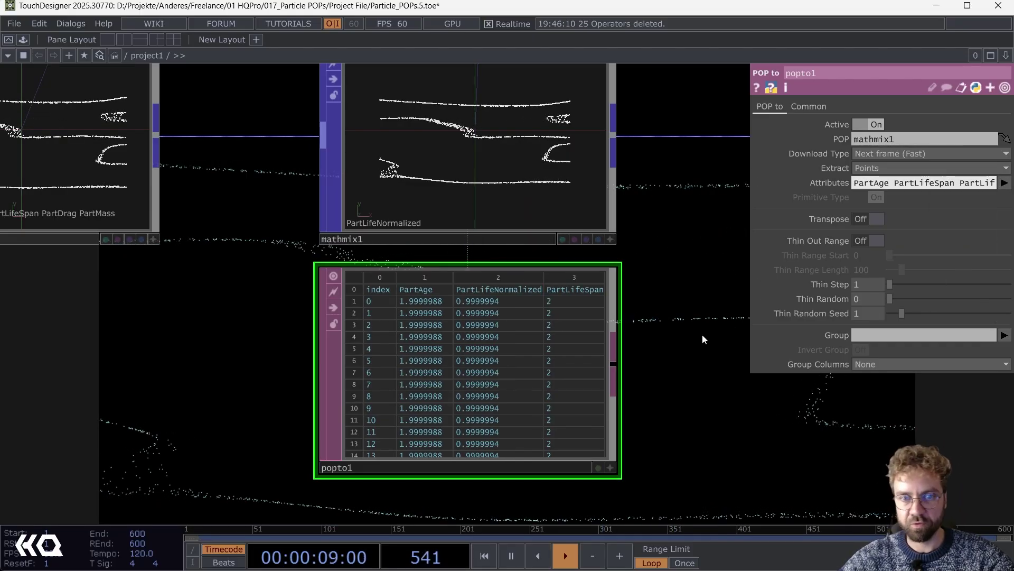
- Examine the PartLifeNormalized values against PartAge and PartLifeSpan through the rows of popto1
{"action": "scroll", "coordinate": [665, 364], "scroll_direction": "down", "scroll_amount": 3}
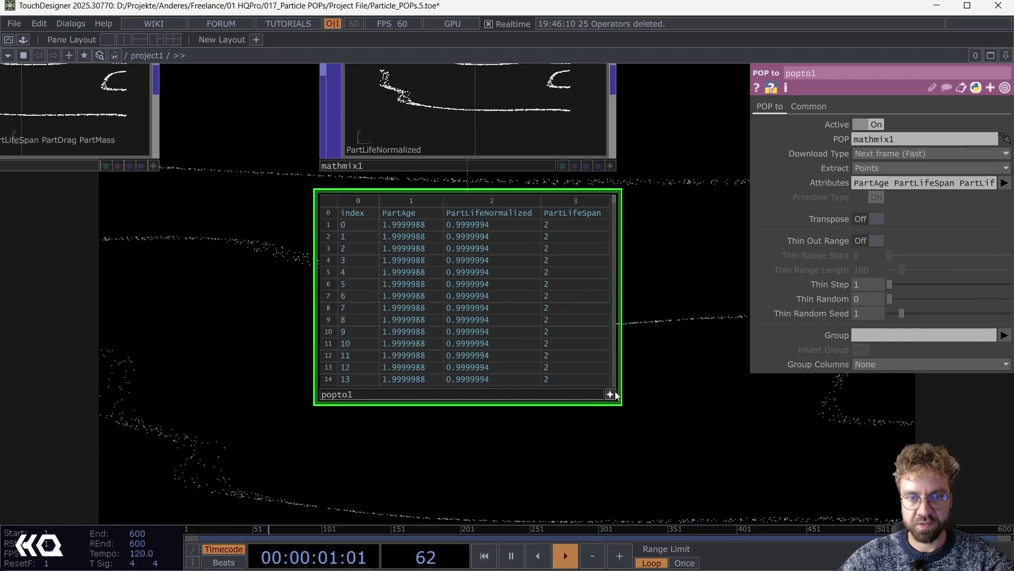
{"action": "scroll", "coordinate": [654, 352], "scroll_direction": "up", "scroll_amount": 2}
{"action": "scroll", "coordinate": [403, 185], "scroll_direction": "down", "scroll_amount": 1}
{"action": "scroll", "coordinate": [426, 241], "scroll_direction": "down", "scroll_amount": 15}
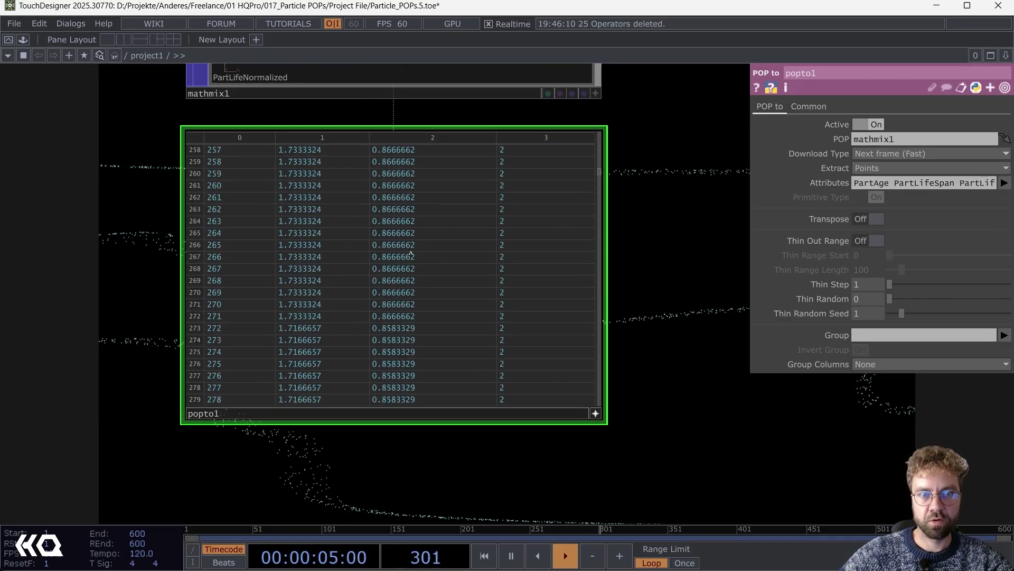
{"action": "left_click_drag", "start_coordinate": [599, 173], "coordinate": [620, 118]}
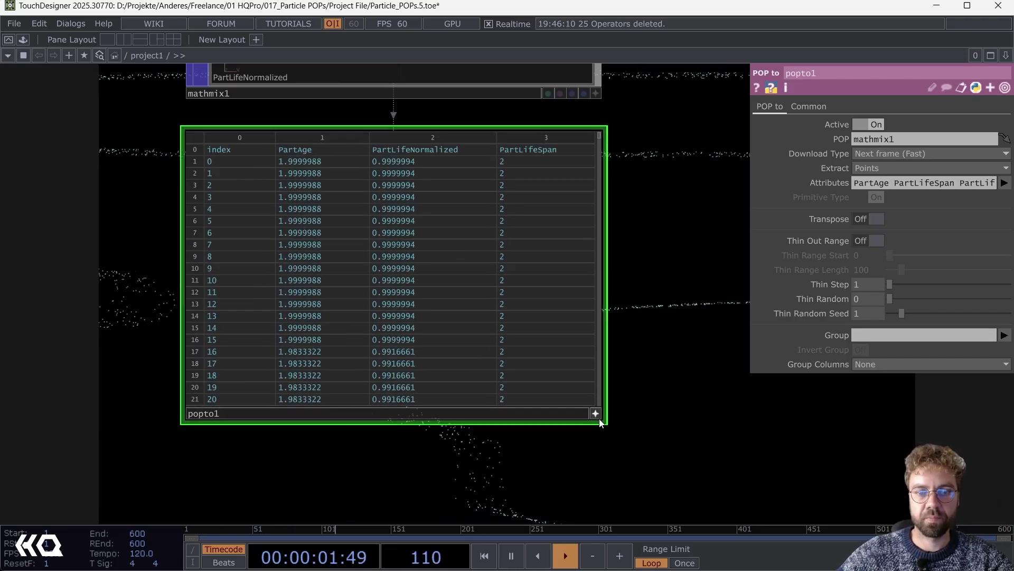
- Change lookuptex1's Lookup Attribute U and Lookup Attribute V to PartLifeNormalized
{"action": "scroll", "coordinate": [599, 421], "scroll_direction": "down", "scroll_amount": 5}
{"action": "left_click_drag", "start_coordinate": [662, 344], "coordinate": [524, 401]}
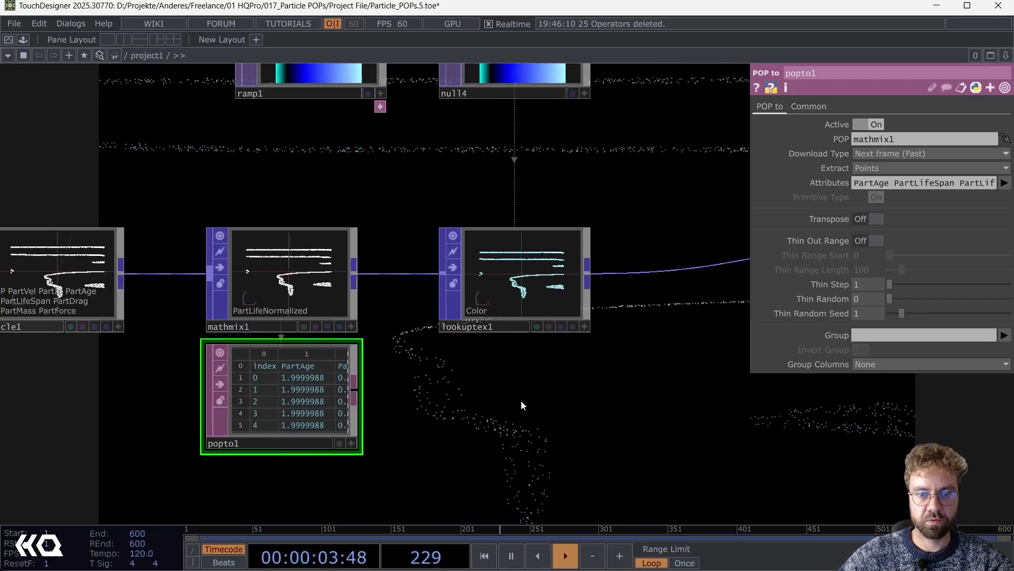
{"action": "left_click", "coordinate": [525, 291]}
{"action": "left_click_drag", "start_coordinate": [565, 355], "coordinate": [462, 296]}
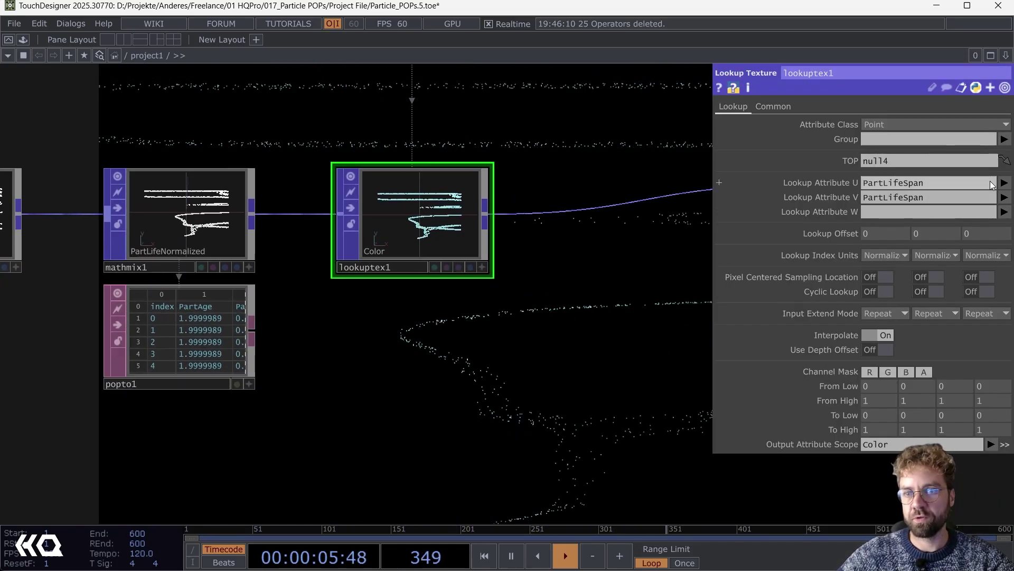
{"action": "left_click", "coordinate": [1004, 183]}
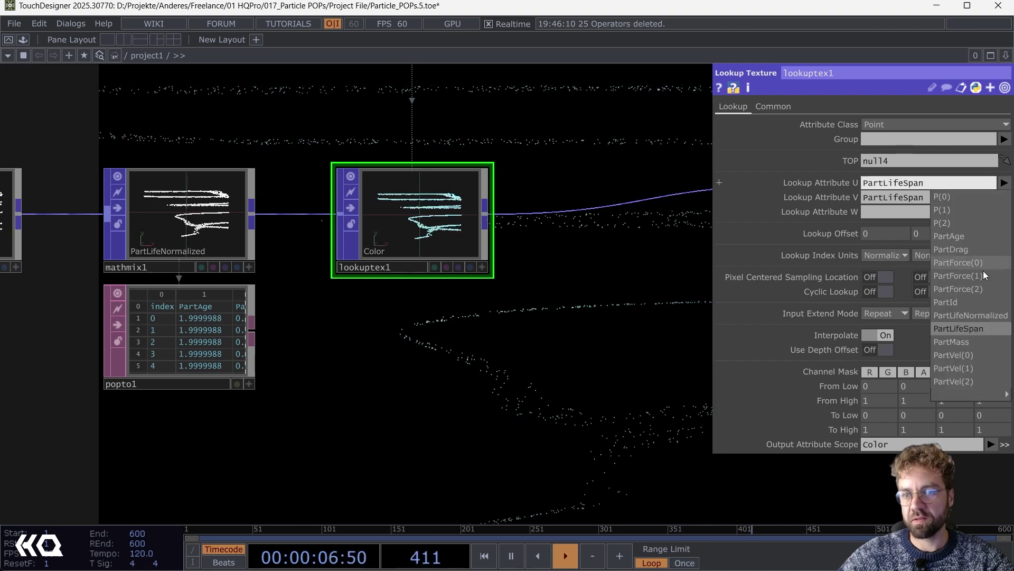
{"action": "left_click", "coordinate": [980, 316]}
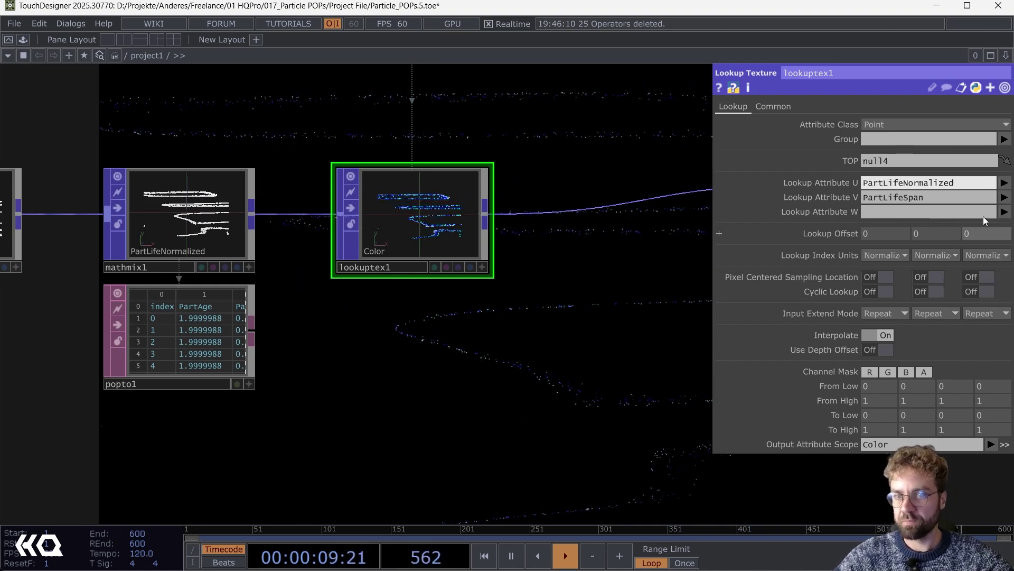
{"action": "left_click", "coordinate": [1004, 197]}
{"action": "left_click", "coordinate": [981, 330]}
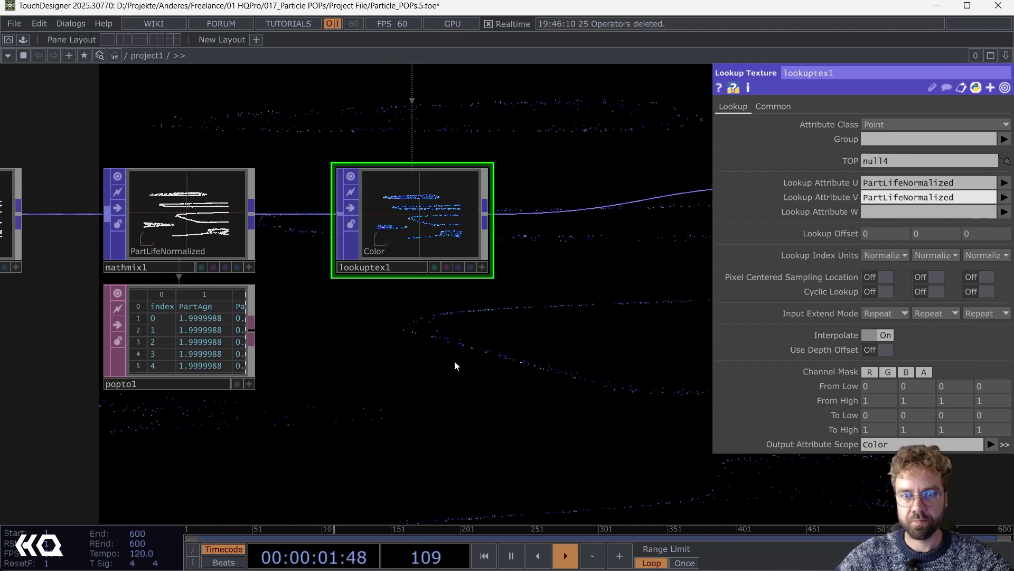
- Delete the popto1 table operator below mathmix1
{"action": "left_click_drag", "start_coordinate": [542, 360], "coordinate": [869, 343]}
{"action": "left_click", "coordinate": [531, 317]}
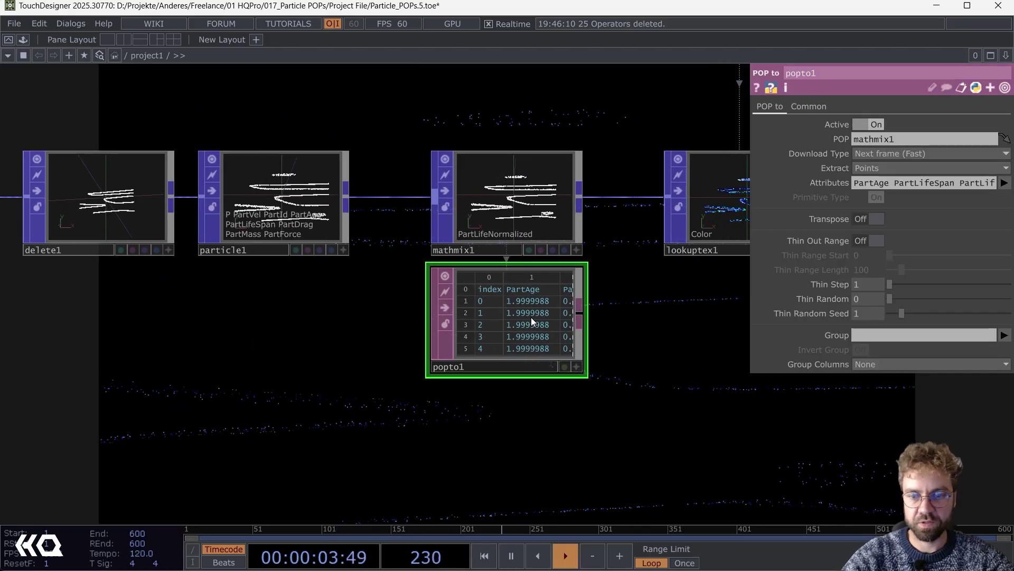
{"action": "key", "text": "Delete"}
- Set particle1's Maximum Particles and Birth Rate to 100000 each
{"action": "left_click", "coordinate": [259, 195]}
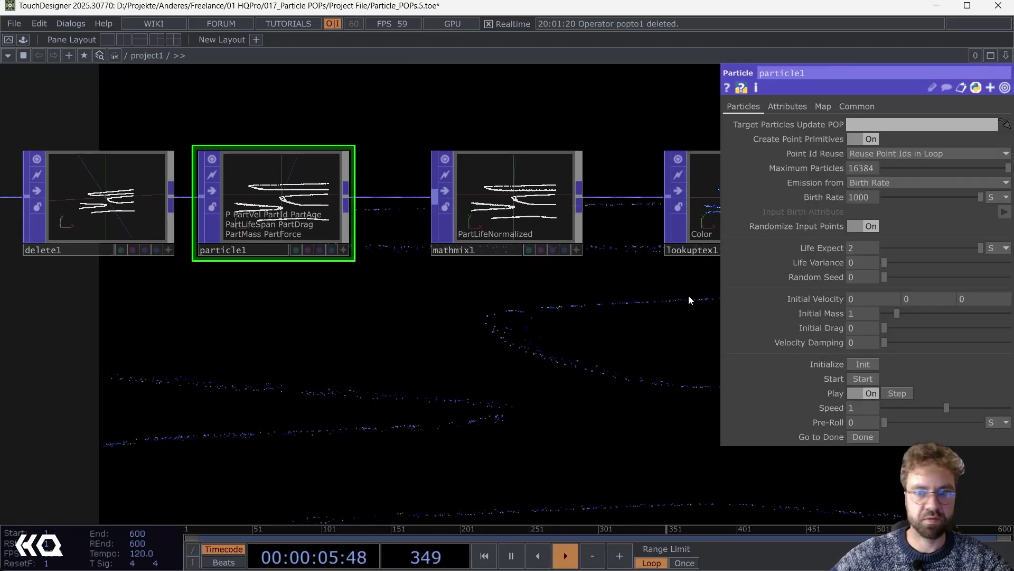
{"action": "left_click", "coordinate": [864, 168]}
{"action": "type", "text": "1"}
{"action": "key", "text": "Return"}
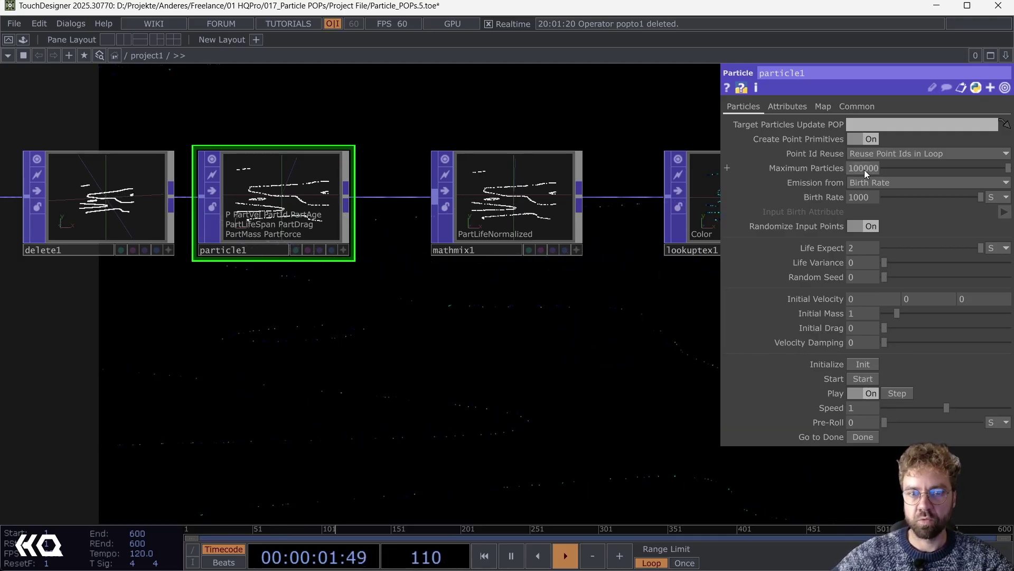
{"action": "key", "text": "Return"}
{"action": "type", "text": "000"}
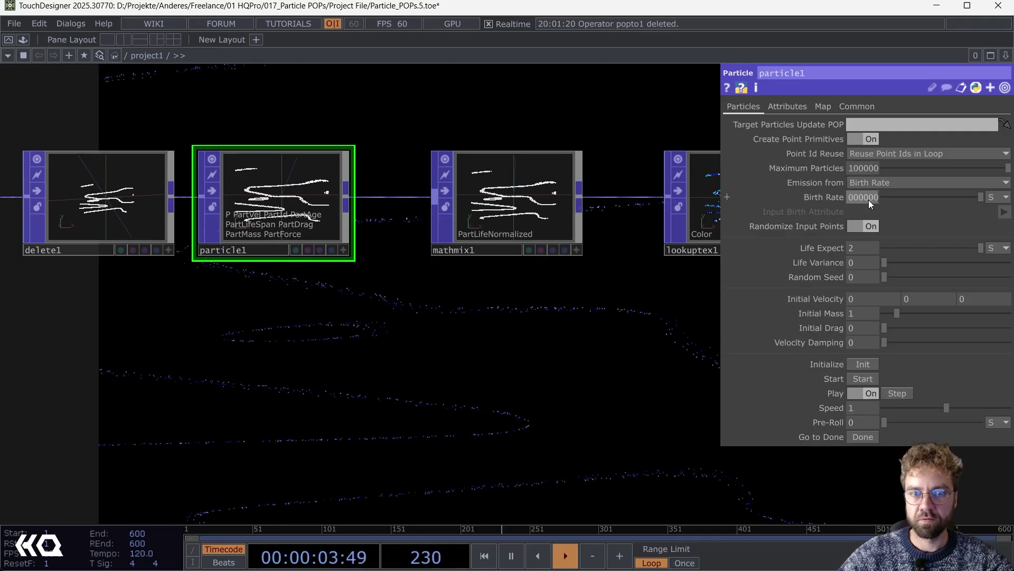
{"action": "key", "text": "Return"}
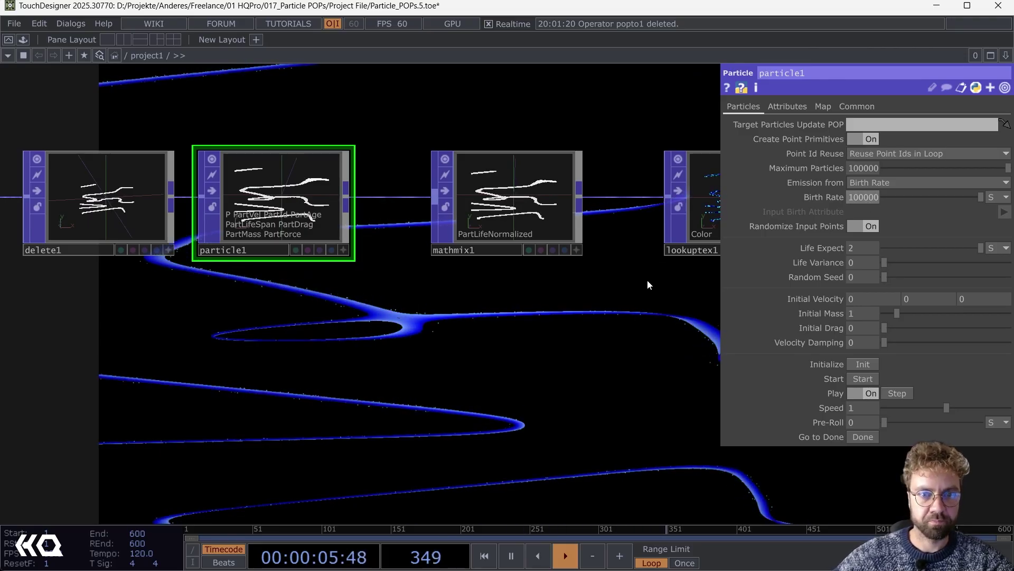
- Set particle1's Life Variance to 0.5
{"action": "left_click", "coordinate": [860, 266]}
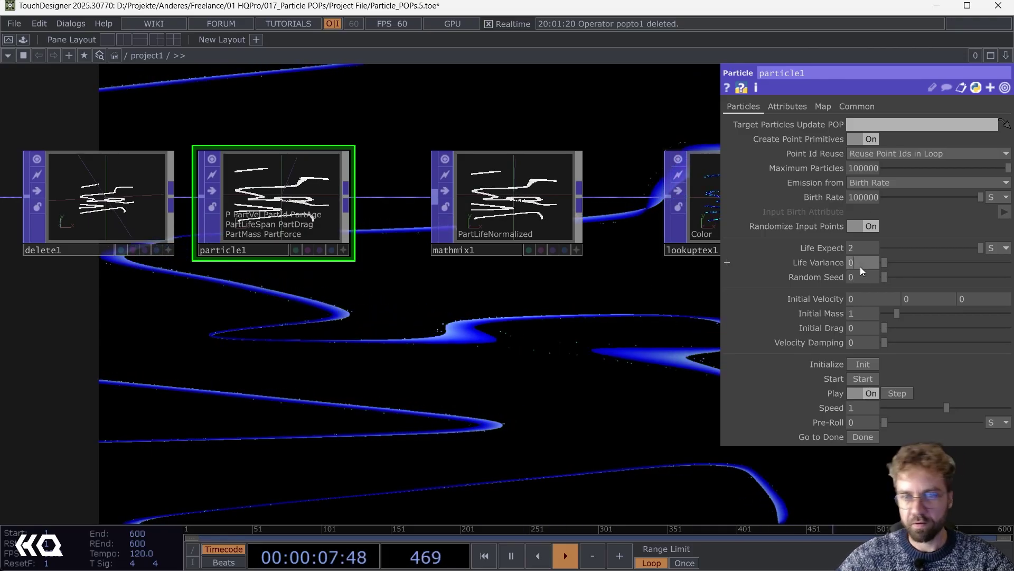
{"action": "type", "text": "0.5"}
{"action": "key", "text": "Return"}
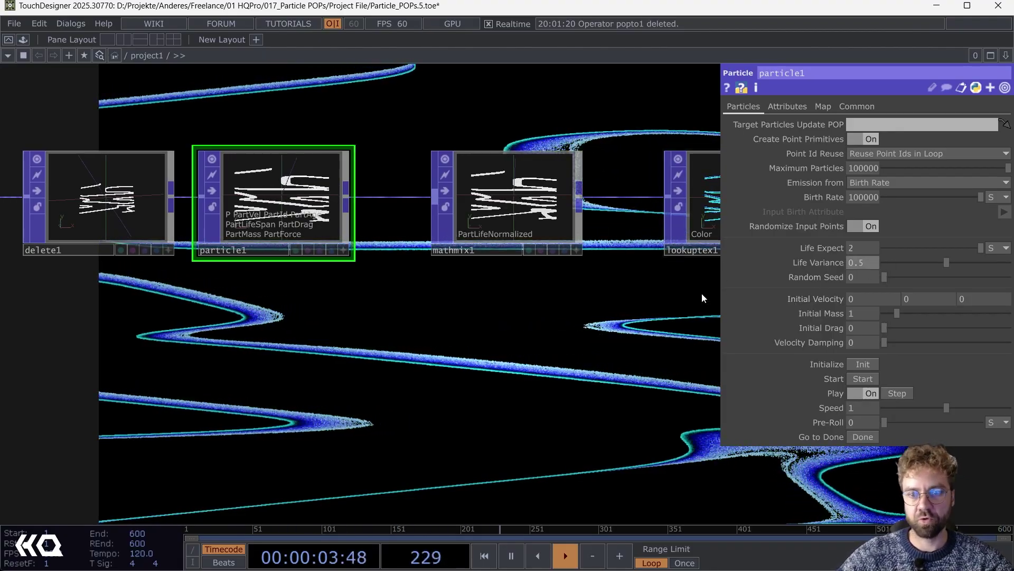
- Compare the particle colors in lookuptex1 with the color gradient of ramp1
{"action": "left_click_drag", "start_coordinate": [493, 324], "coordinate": [242, 365]}
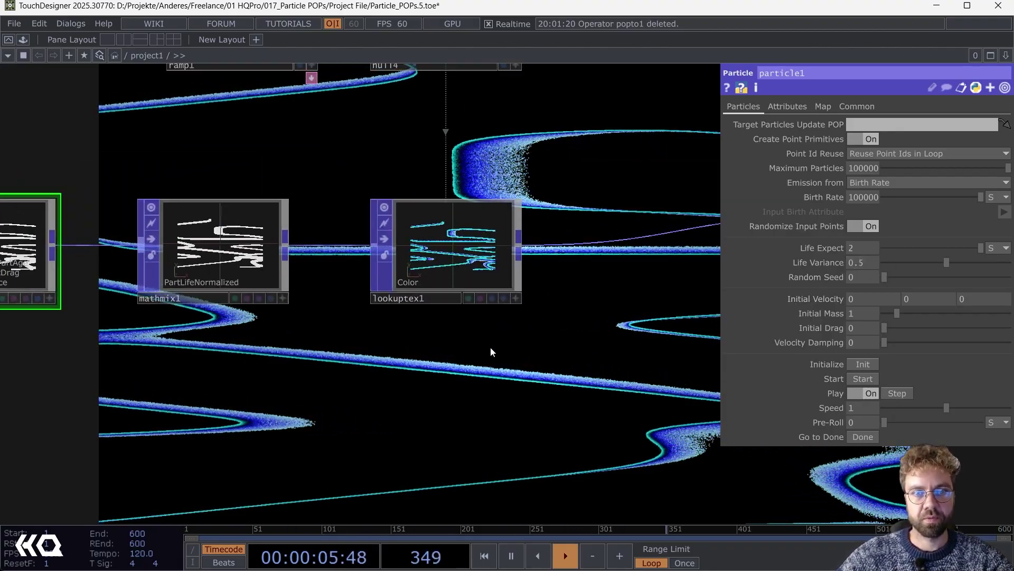
{"action": "scroll", "coordinate": [491, 344], "scroll_direction": "up", "scroll_amount": 5}
{"action": "scroll", "coordinate": [336, 264], "scroll_direction": "up", "scroll_amount": 8}
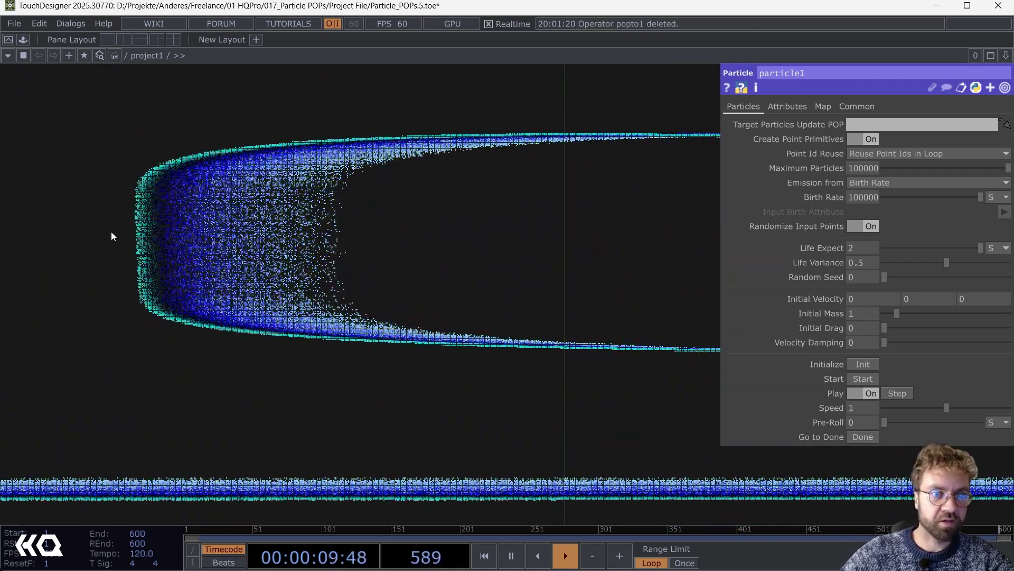
{"action": "scroll", "coordinate": [111, 231], "scroll_direction": "down", "scroll_amount": 8}
{"action": "scroll", "coordinate": [211, 174], "scroll_direction": "down", "scroll_amount": 4}
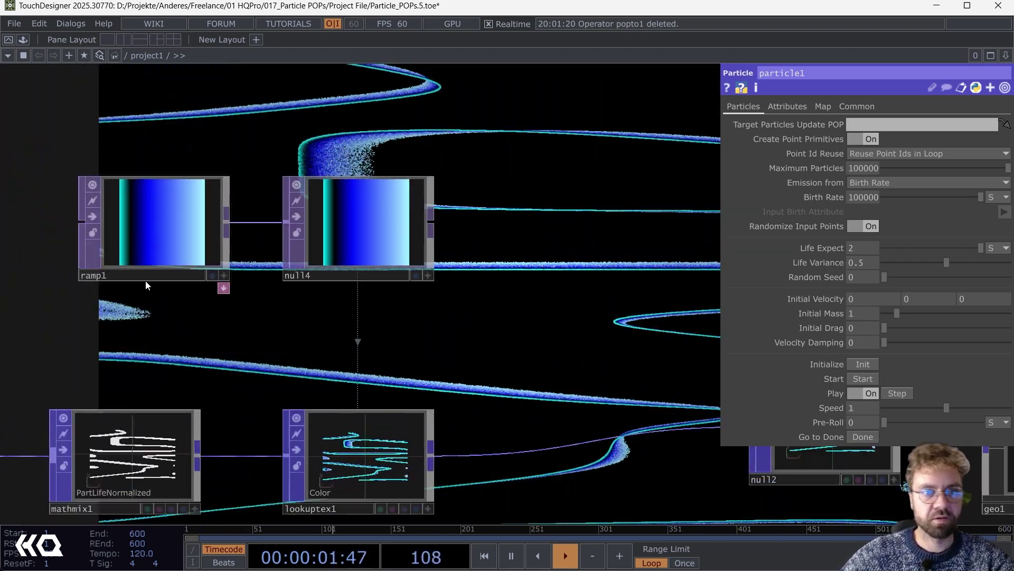
{"action": "scroll", "coordinate": [141, 219], "scroll_direction": "up", "scroll_amount": 6}
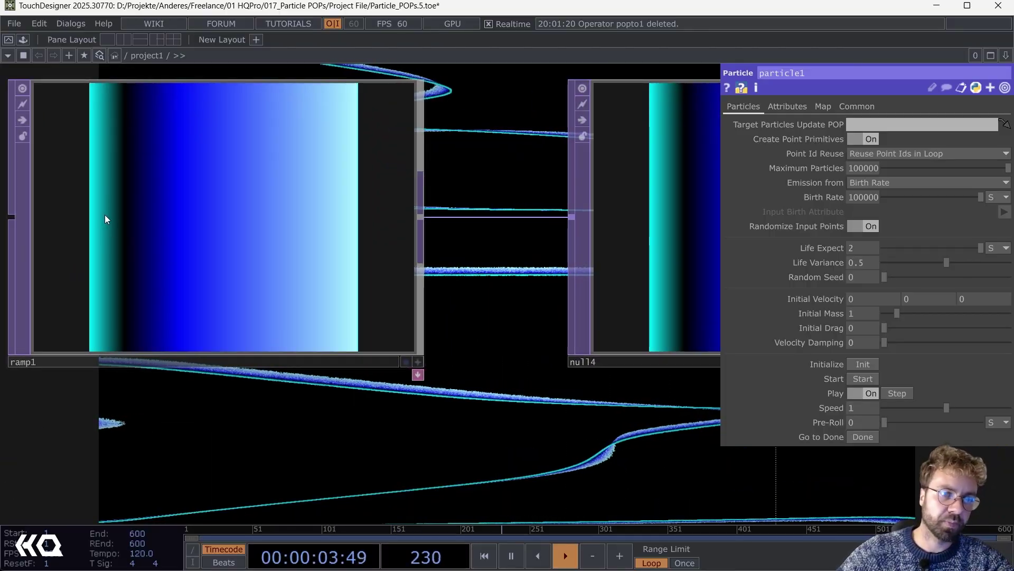
{"action": "scroll", "coordinate": [105, 215], "scroll_direction": "down", "scroll_amount": 5}
{"action": "scroll", "coordinate": [277, 320], "scroll_direction": "up", "scroll_amount": 10}
{"action": "scroll", "coordinate": [253, 158], "scroll_direction": "down", "scroll_amount": 4}
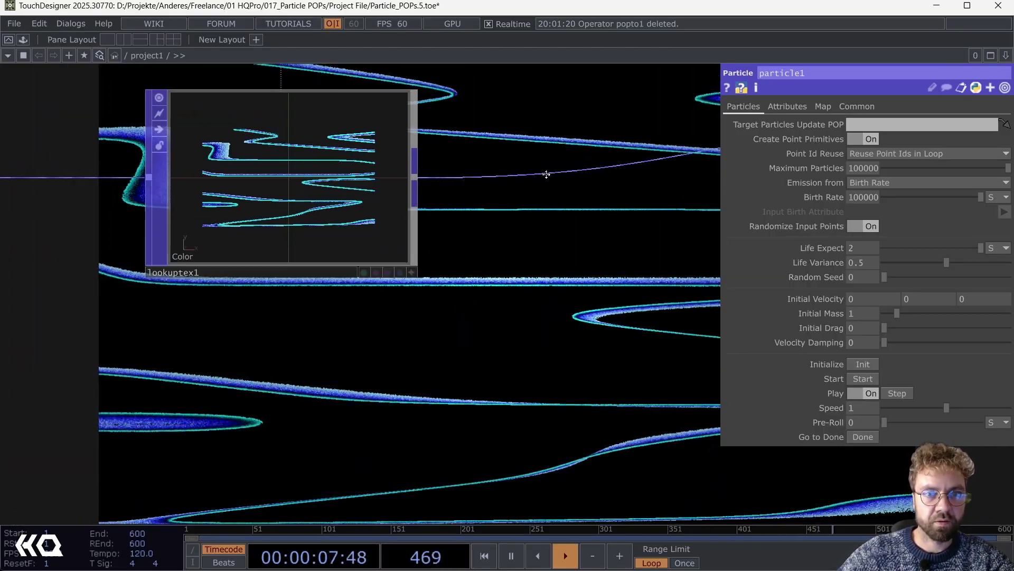
{"action": "scroll", "coordinate": [227, 180], "scroll_direction": "up", "scroll_amount": 5}
{"action": "scroll", "coordinate": [234, 187], "scroll_direction": "down", "scroll_amount": 6}
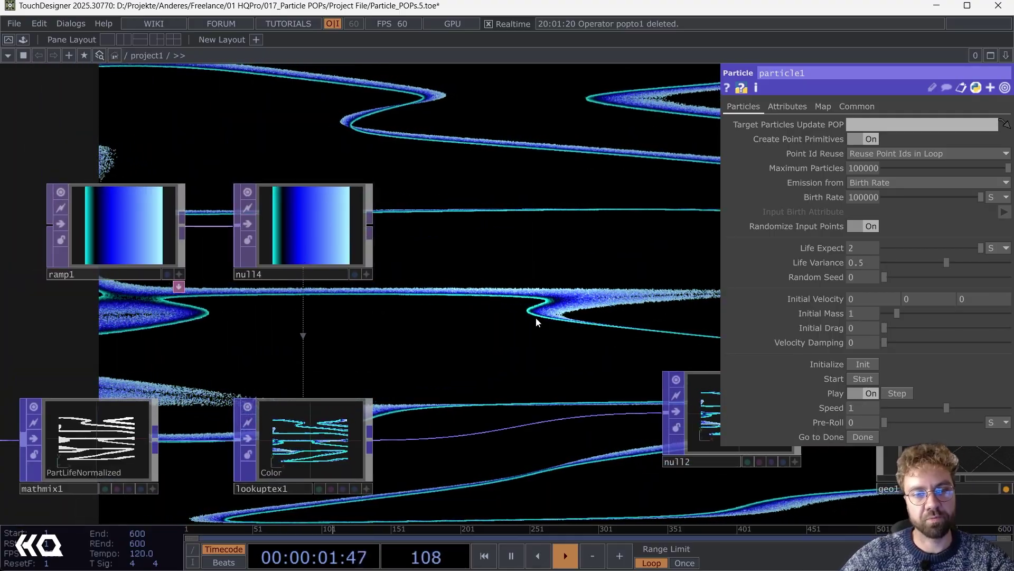
{"action": "left_click_drag", "start_coordinate": [538, 319], "coordinate": [462, 269]}
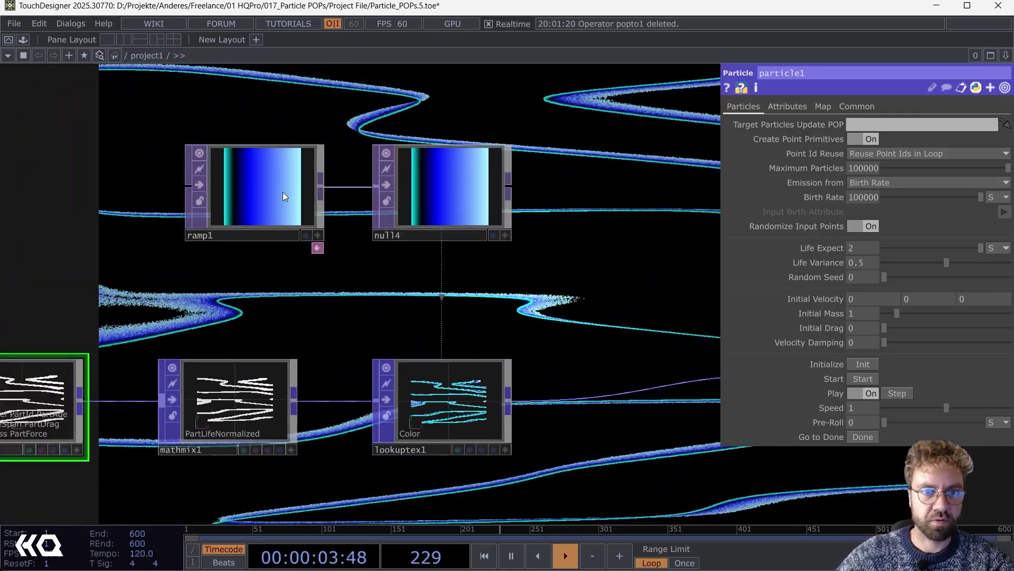
- Move ramp1's black key closer to its blue key and set the black key's Value to 0.159
{"action": "left_click", "coordinate": [283, 193]}
{"action": "left_click_drag", "start_coordinate": [838, 136], "coordinate": [859, 135]}
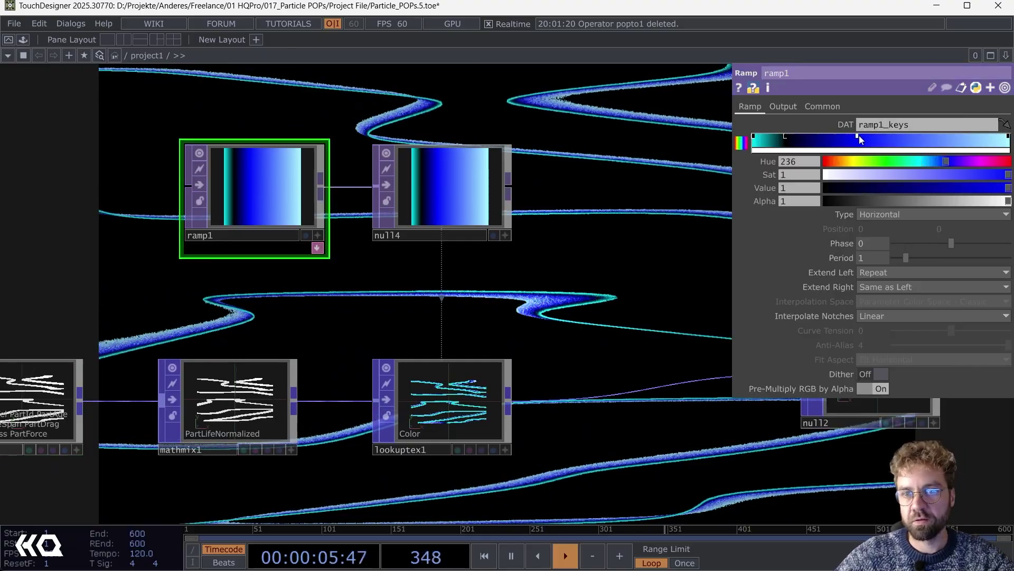
{"action": "left_click", "coordinate": [787, 137]}
{"action": "left_click_drag", "start_coordinate": [787, 139], "coordinate": [818, 137]}
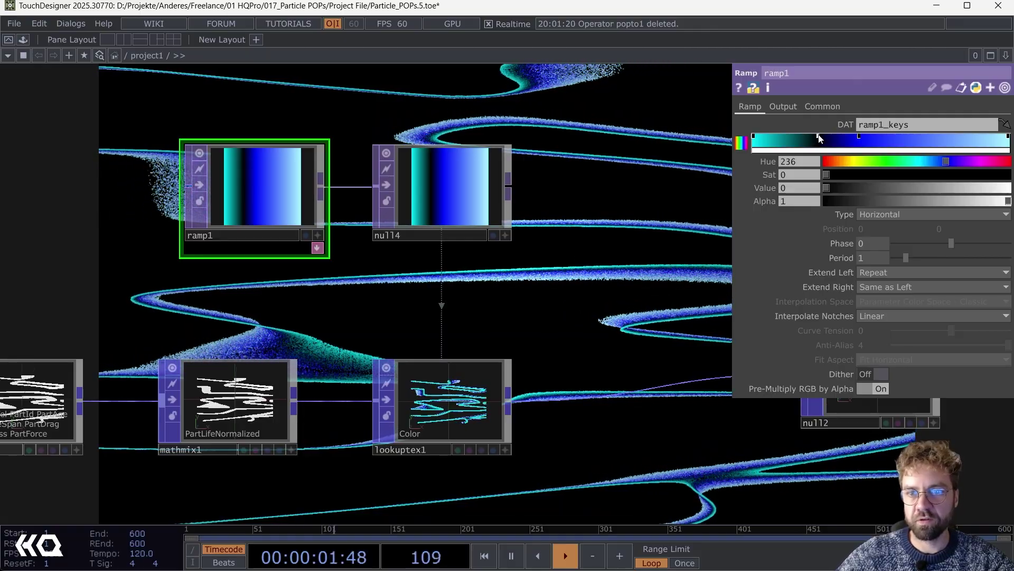
{"action": "left_click_drag", "start_coordinate": [832, 189], "coordinate": [862, 192]}
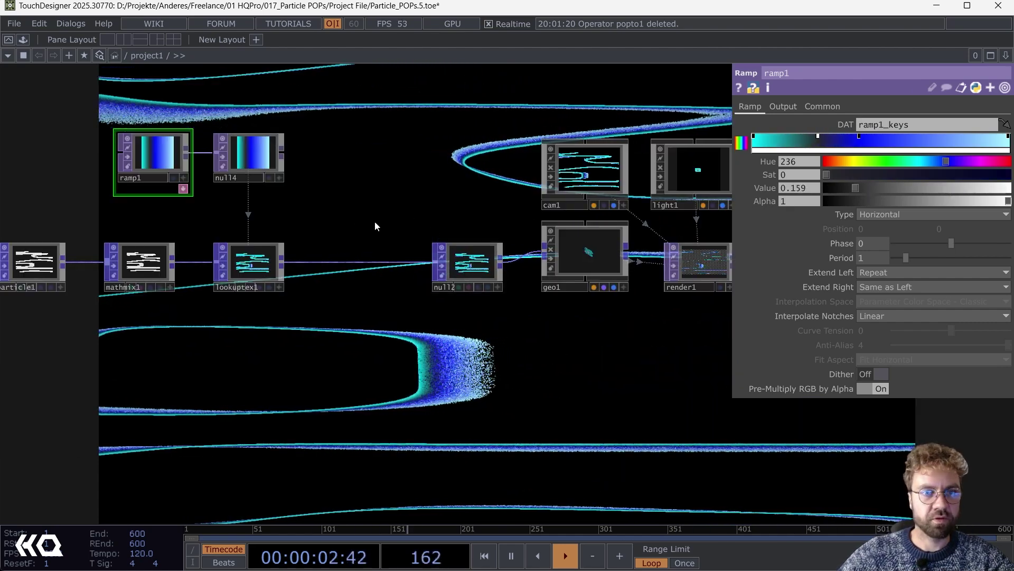
- Insert a Noise POP between lookuptex1 and null2
{"action": "left_click_drag", "start_coordinate": [376, 223], "coordinate": [464, 212]}
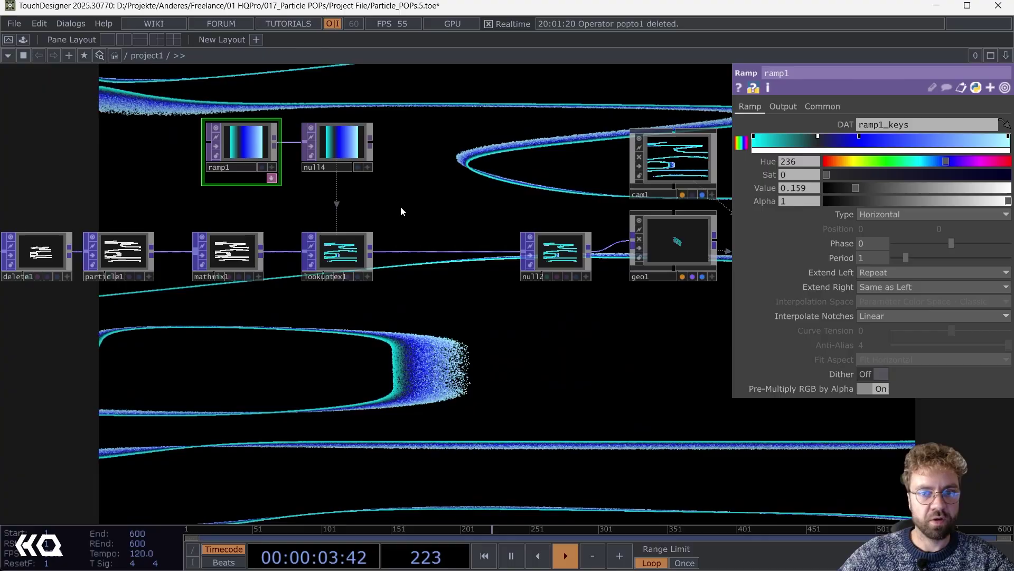
{"action": "right_click", "coordinate": [437, 252]}
{"action": "left_click", "coordinate": [459, 242]}
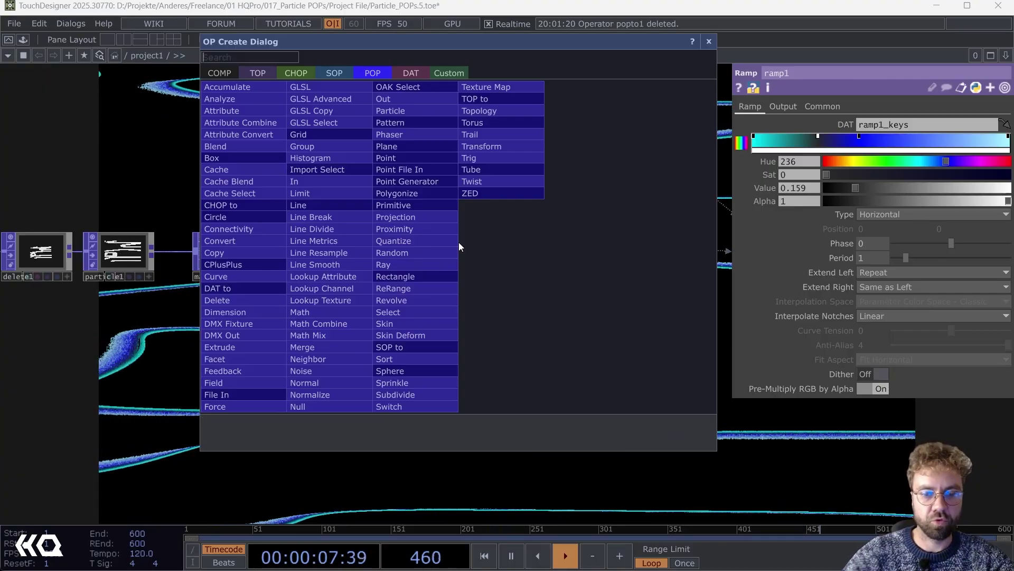
{"action": "type", "text": "noi"}
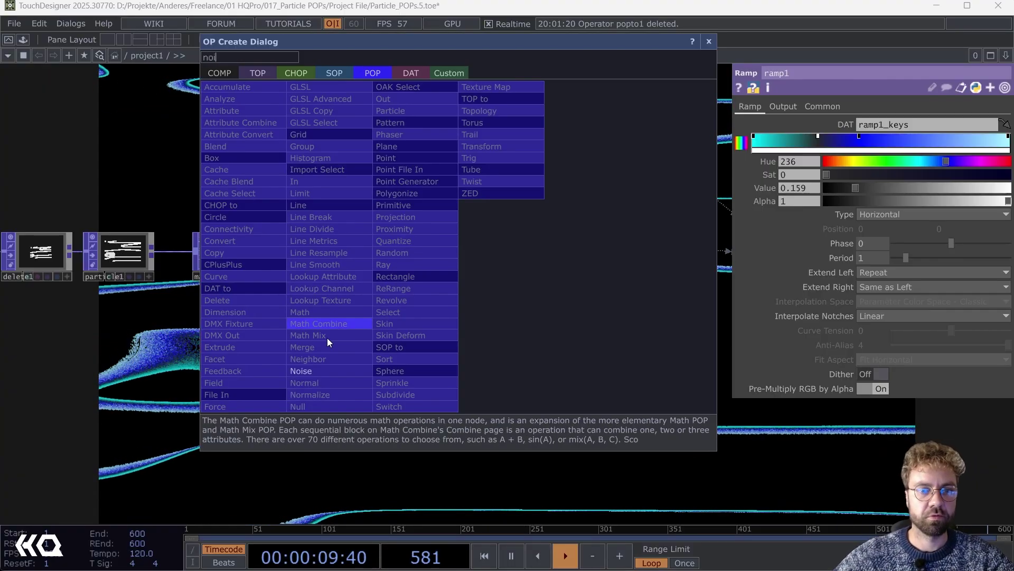
{"action": "left_click", "coordinate": [316, 369]}
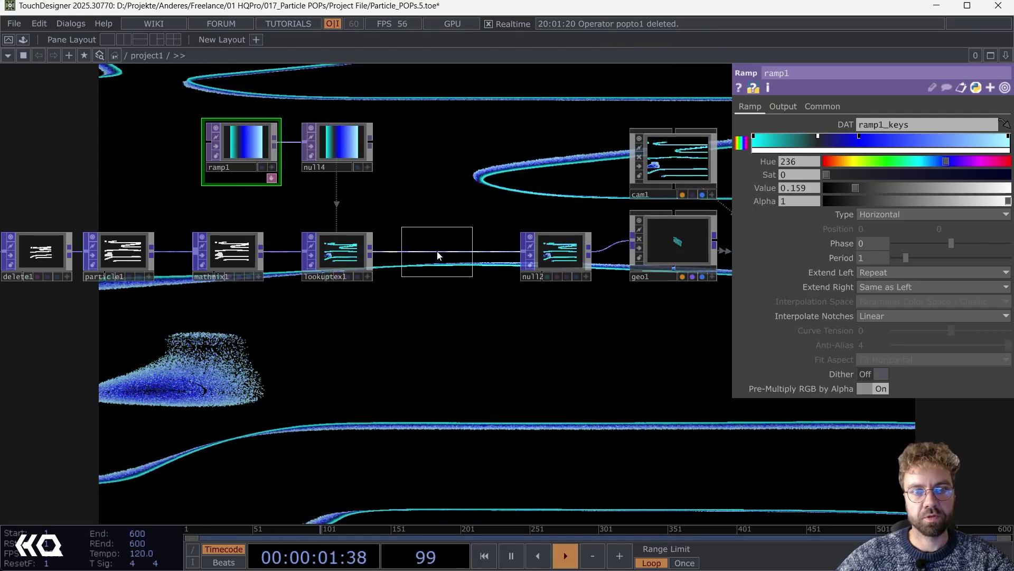
{"action": "left_click", "coordinate": [443, 254]}
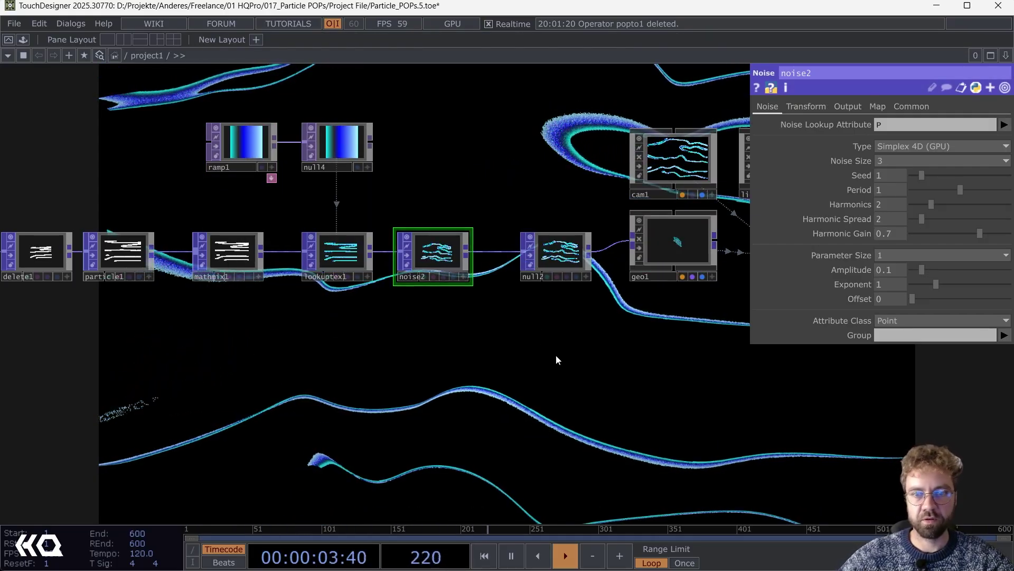
- Examine the noise-displaced particles in 3D using a temporary second pane with a geometry viewer, and close that pane
{"action": "left_click_drag", "start_coordinate": [563, 365], "coordinate": [208, 357]}
{"action": "left_click_drag", "start_coordinate": [397, 344], "coordinate": [251, 343]}
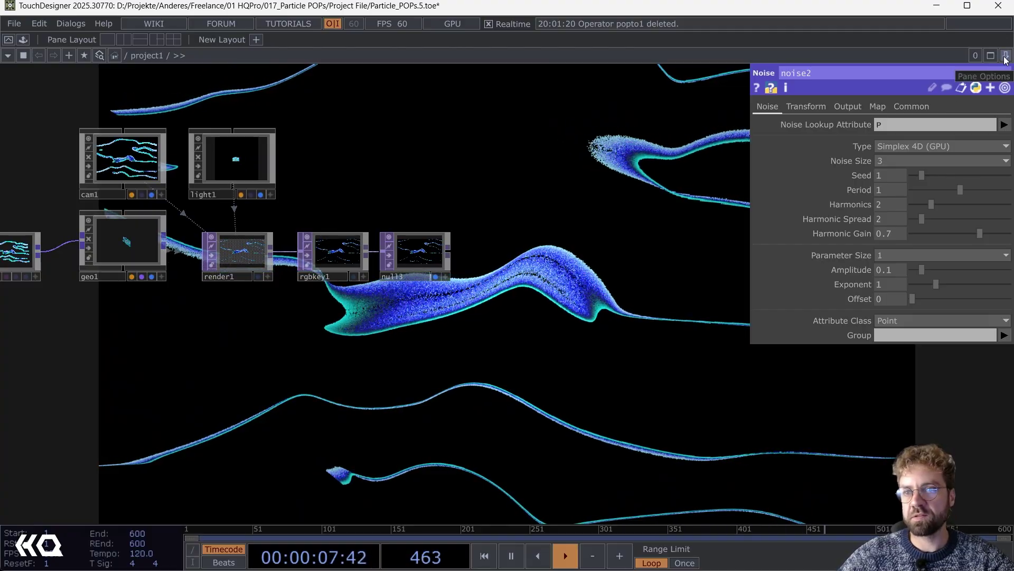
{"action": "left_click", "coordinate": [970, 9]}
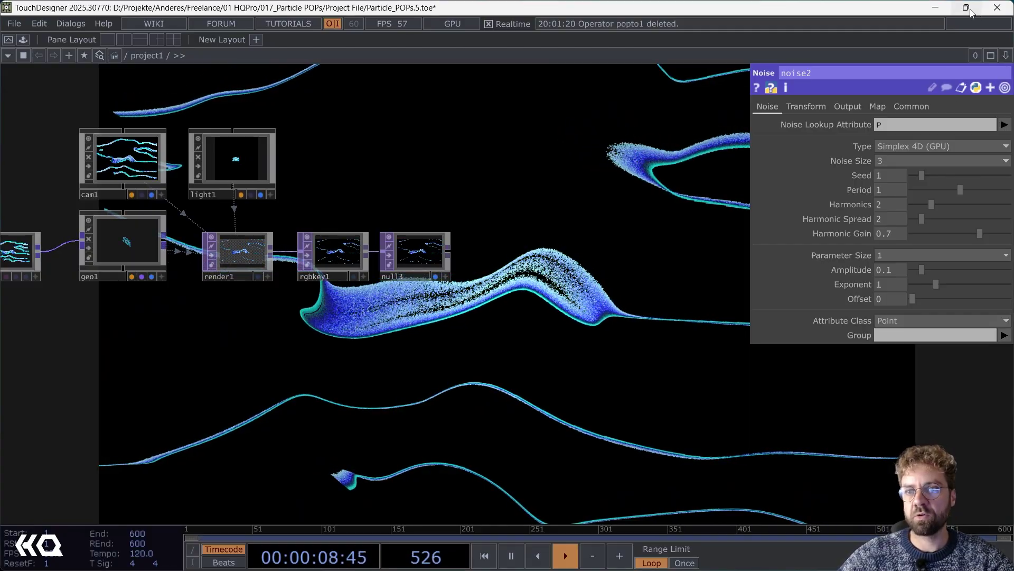
{"action": "left_click", "coordinate": [1006, 55]}
{"action": "left_click", "coordinate": [938, 82]}
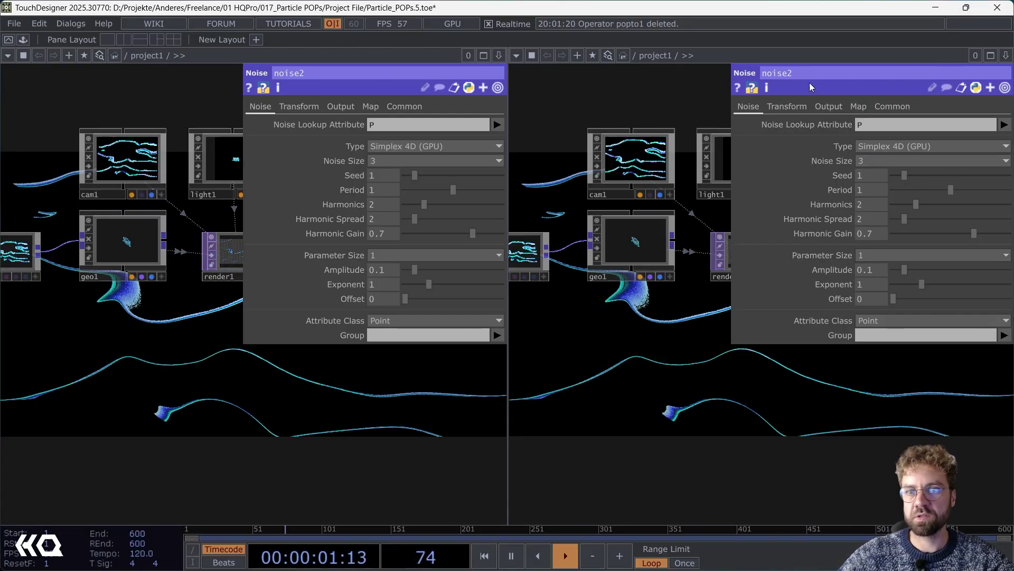
{"action": "left_click", "coordinate": [517, 56]}
{"action": "left_click", "coordinate": [547, 97]}
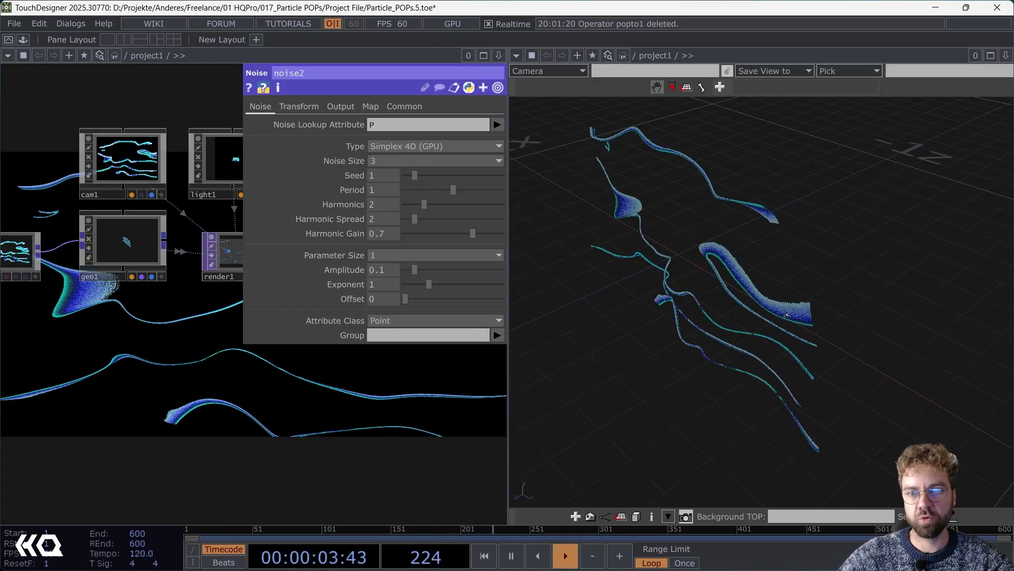
{"action": "left_click_drag", "start_coordinate": [808, 298], "coordinate": [821, 354]}
{"action": "key", "text": "h"}
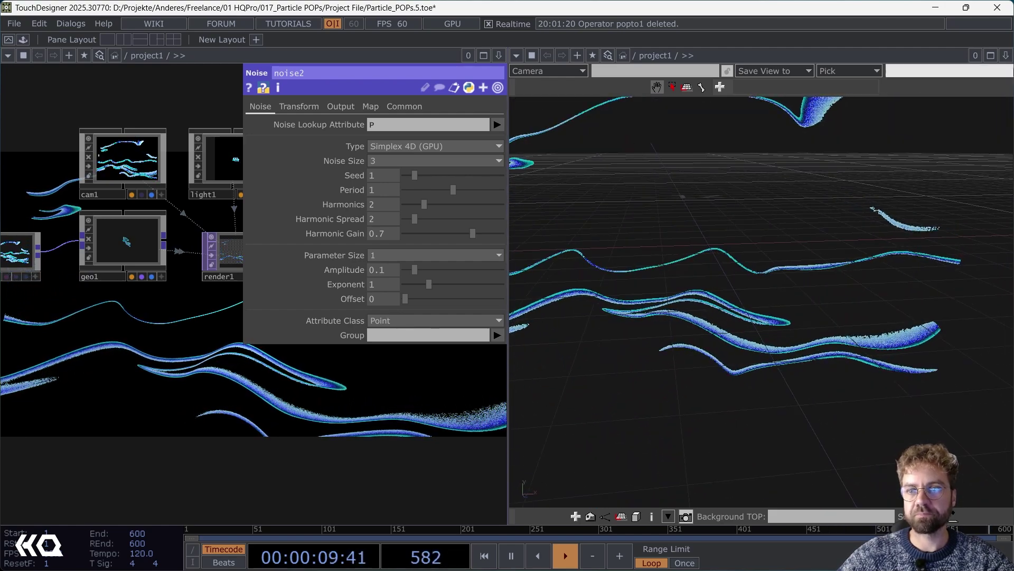
{"action": "left_click", "coordinate": [1006, 55]}
{"action": "left_click", "coordinate": [916, 154]}
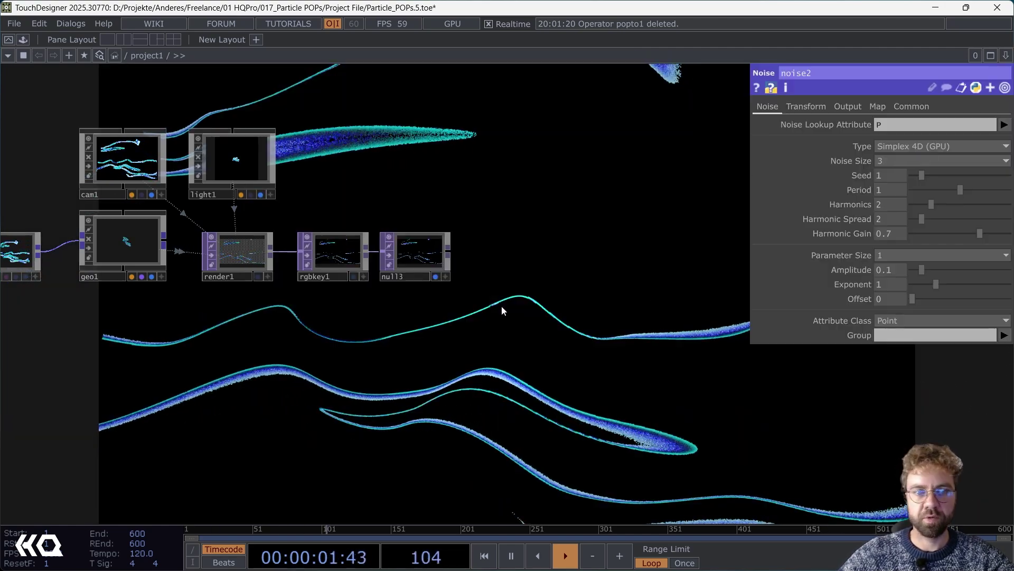
- Make room between render1 and rgbkey1 and branch a Feedback TOP off render1's output
{"action": "left_click_drag", "start_coordinate": [547, 337], "coordinate": [681, 254]}
{"action": "scroll", "coordinate": [341, 222], "scroll_direction": "up", "scroll_amount": 3}
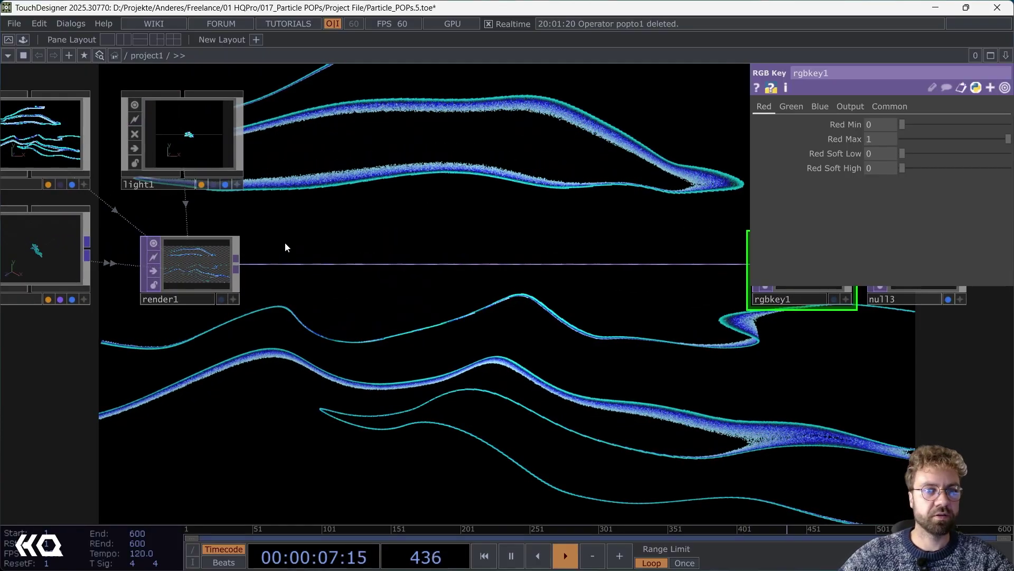
{"action": "right_click", "coordinate": [237, 266]}
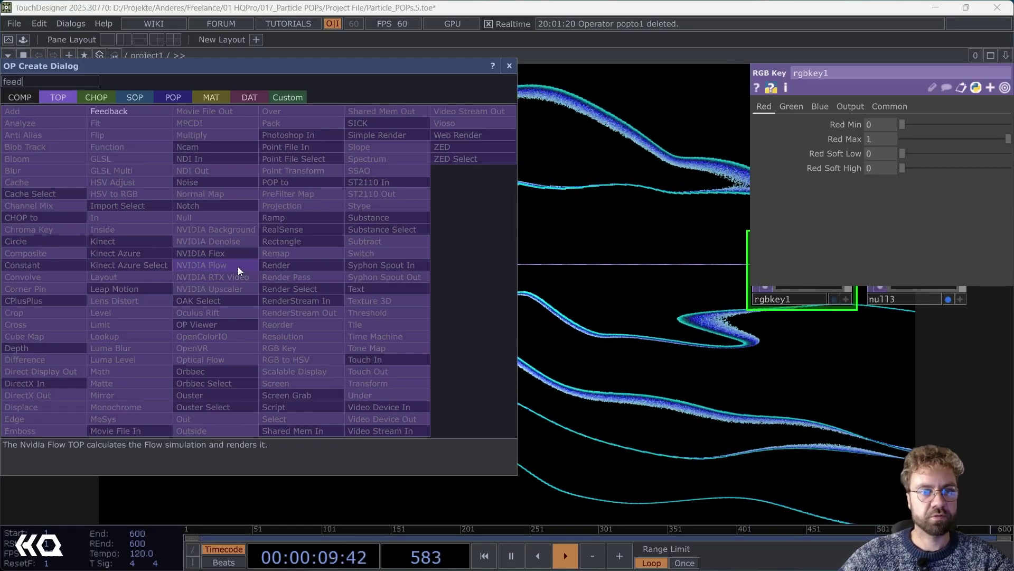
{"action": "type", "text": "feed"}
{"action": "left_click", "coordinate": [128, 113]}
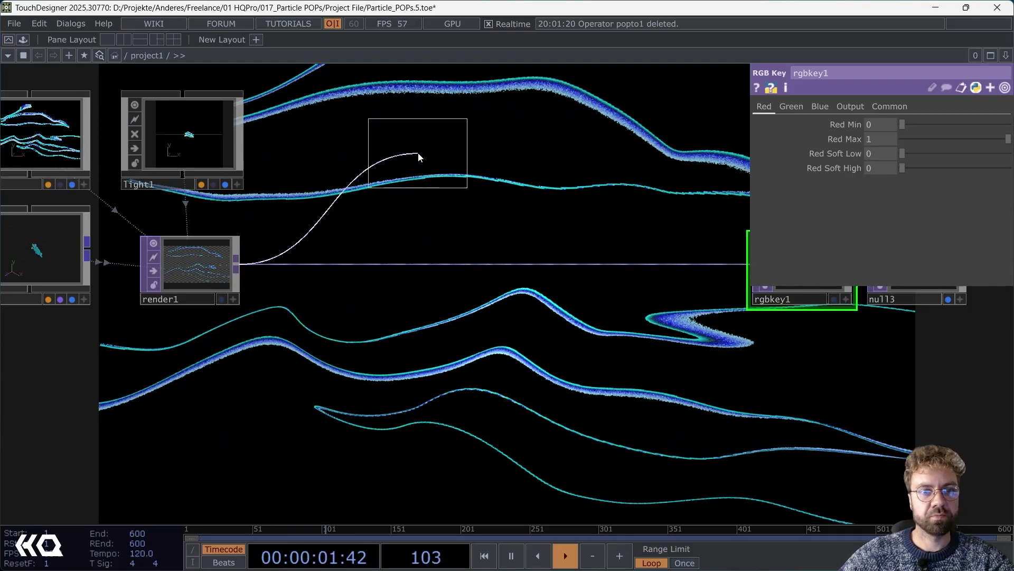
{"action": "left_click", "coordinate": [417, 153]}
{"action": "key", "text": "h"}
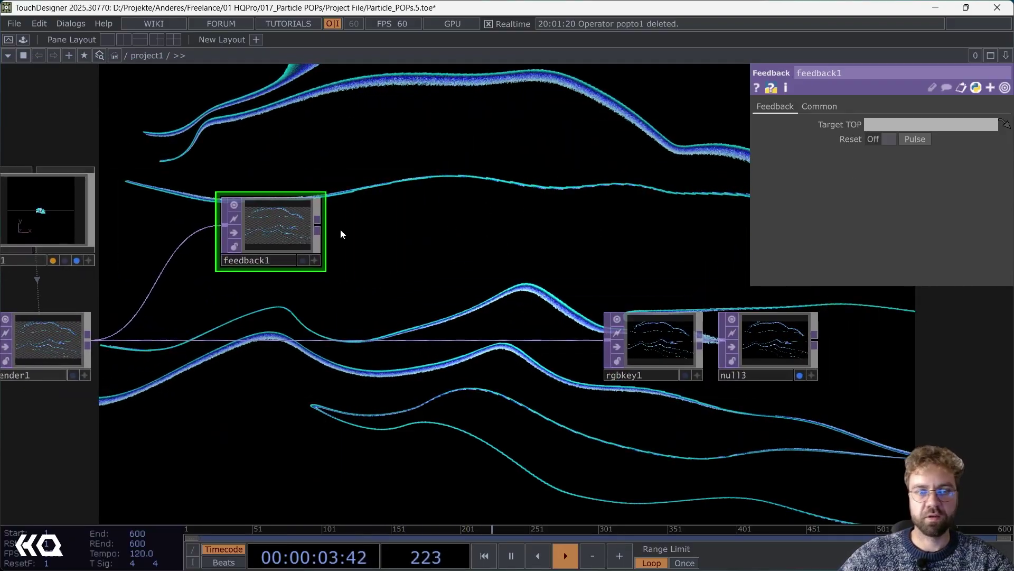
- Add a Blur TOP after feedback1
{"action": "right_click", "coordinate": [318, 227]}
{"action": "type", "text": "blu"}
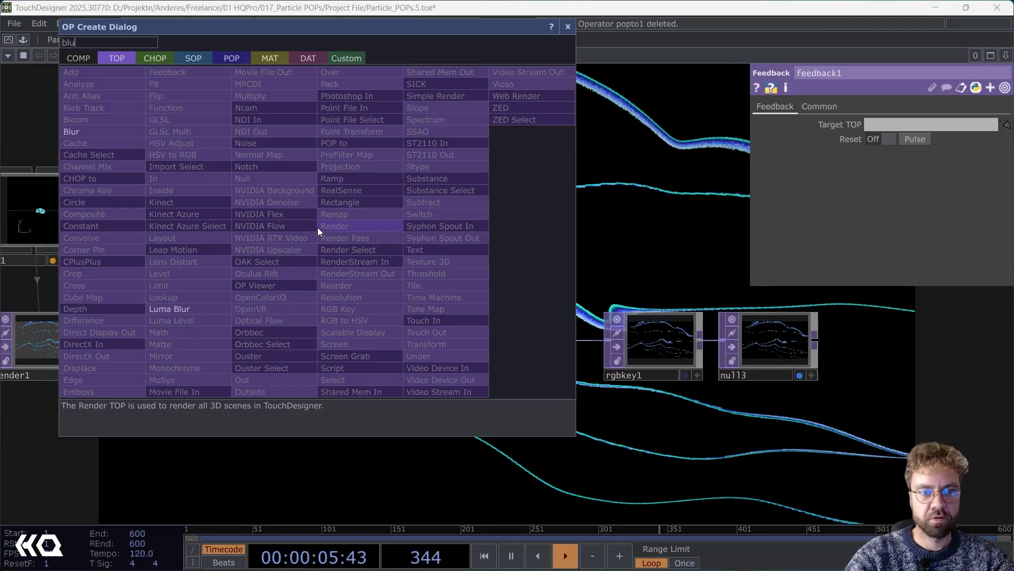
{"action": "left_click", "coordinate": [105, 132]}
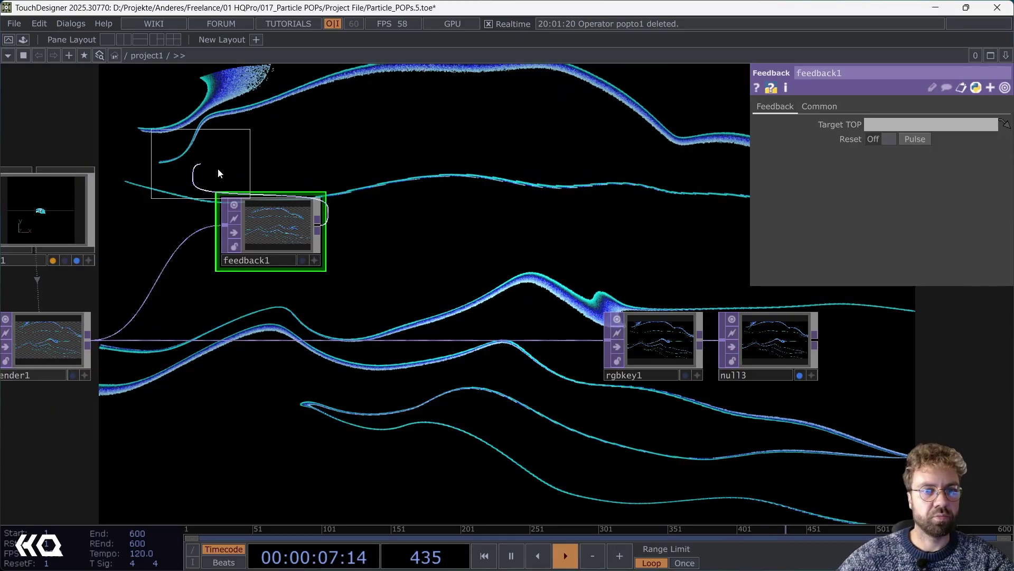
{"action": "left_click", "coordinate": [397, 226]}
- Add a Level TOP after blur1
{"action": "right_click", "coordinate": [450, 223]}
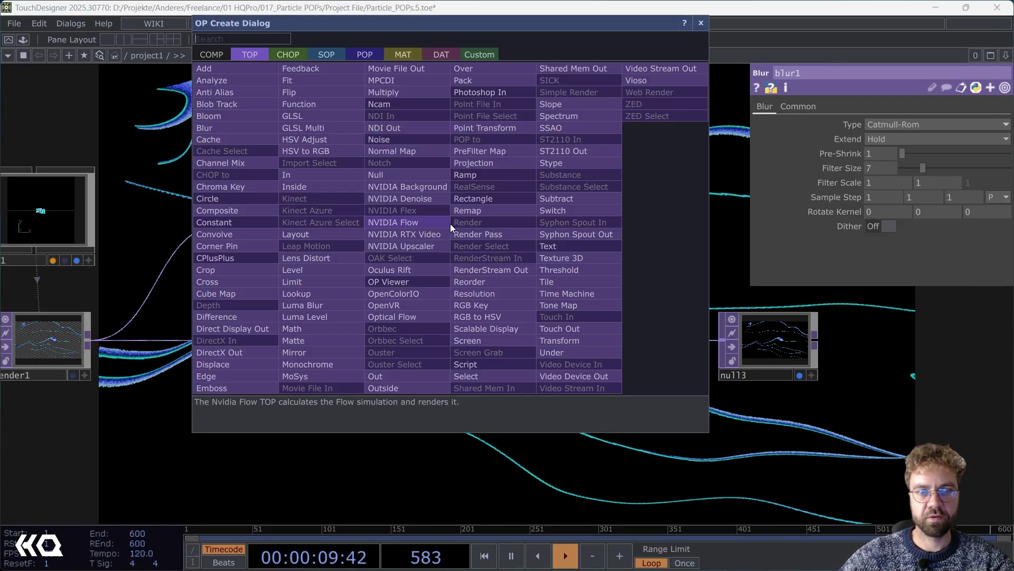
{"action": "type", "text": "levew"}
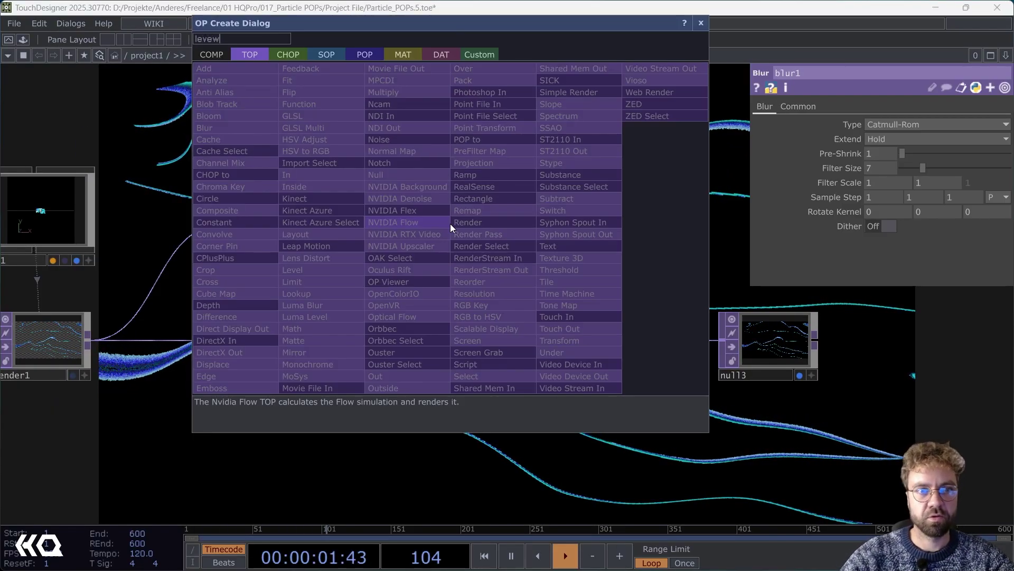
{"action": "key", "text": "BackSpace"}
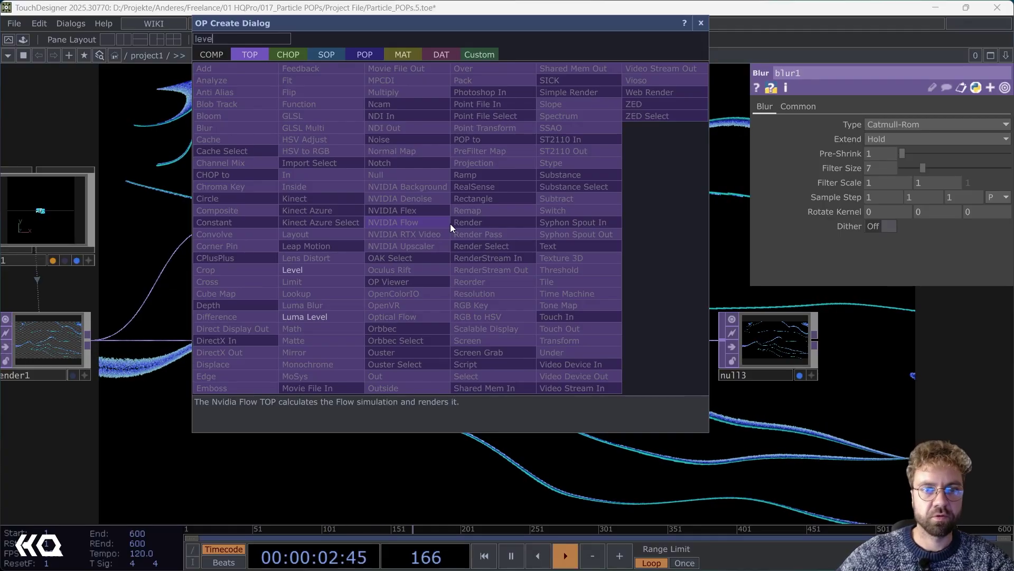
{"action": "left_click", "coordinate": [317, 269]}
{"action": "left_click", "coordinate": [534, 229]}
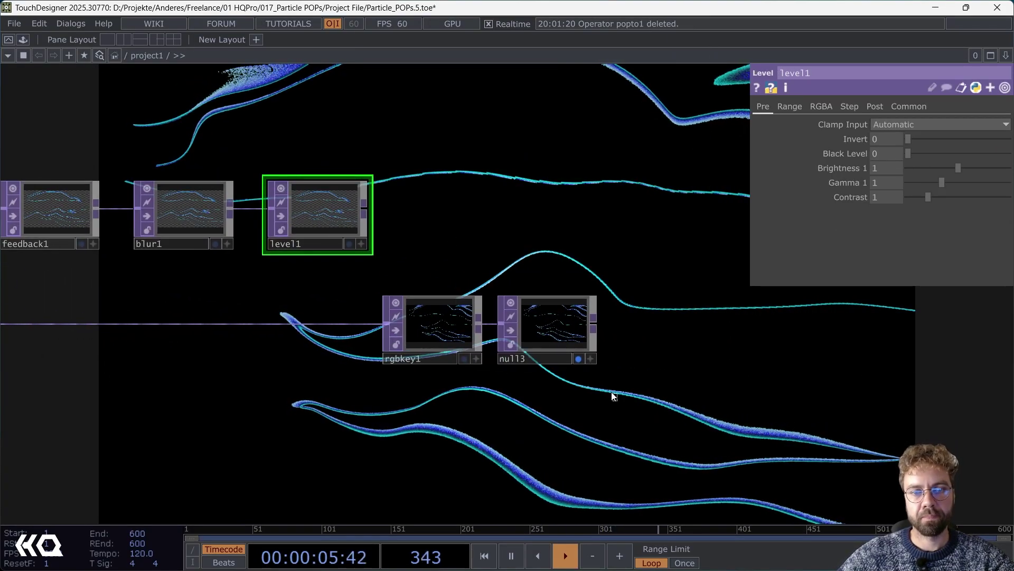
- Shift rgbkey1 and null3 farther along the network and add a Composite TOP after level1
{"action": "right_click_drag", "start_coordinate": [593, 391], "coordinate": [430, 327]}
{"action": "left_click_drag", "start_coordinate": [427, 329], "coordinate": [618, 329]}
{"action": "left_click", "coordinate": [487, 264]}
{"action": "right_click", "coordinate": [366, 213]}
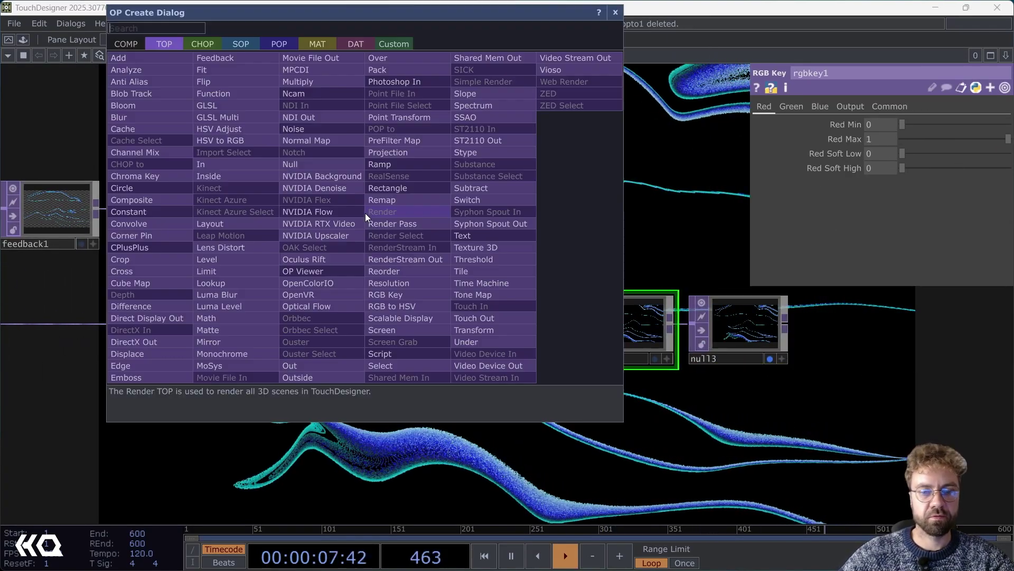
{"action": "left_click", "coordinate": [173, 202]}
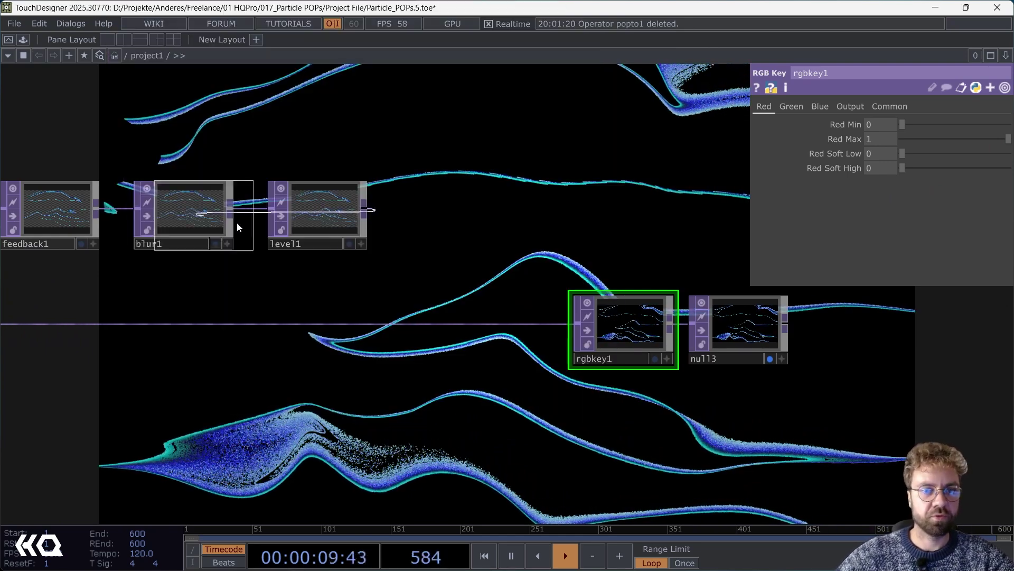
{"action": "left_click", "coordinate": [474, 267]}
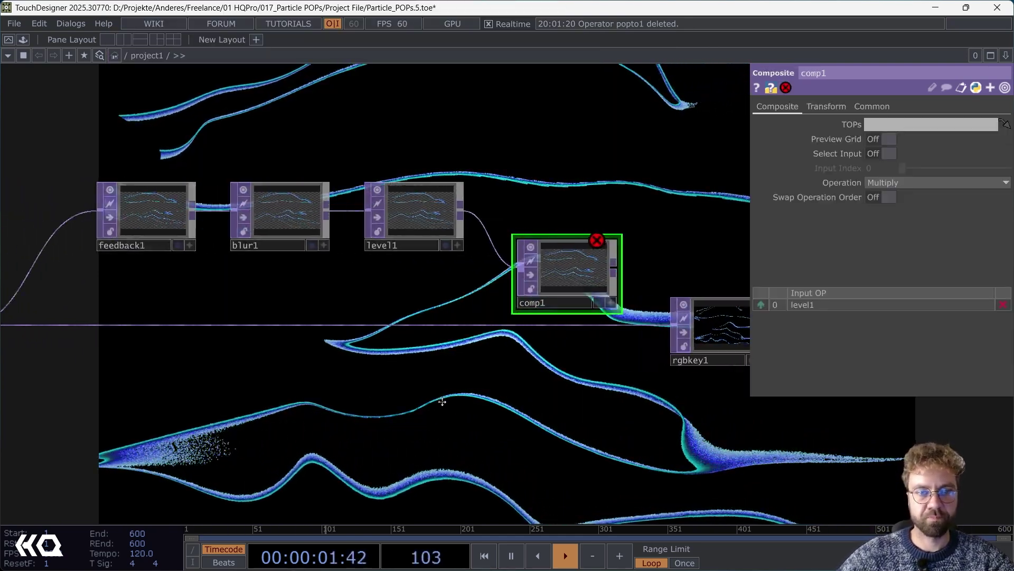
- Connect render1's output to comp1 as its second input
{"action": "left_click_drag", "start_coordinate": [444, 402], "coordinate": [480, 400]}
{"action": "scroll", "coordinate": [481, 400], "scroll_direction": "down", "scroll_amount": 2}
{"action": "left_click_drag", "start_coordinate": [151, 346], "coordinate": [542, 323]}
{"action": "left_click", "coordinate": [543, 319]}
{"action": "scroll", "coordinate": [598, 317], "scroll_direction": "up", "scroll_amount": 4}
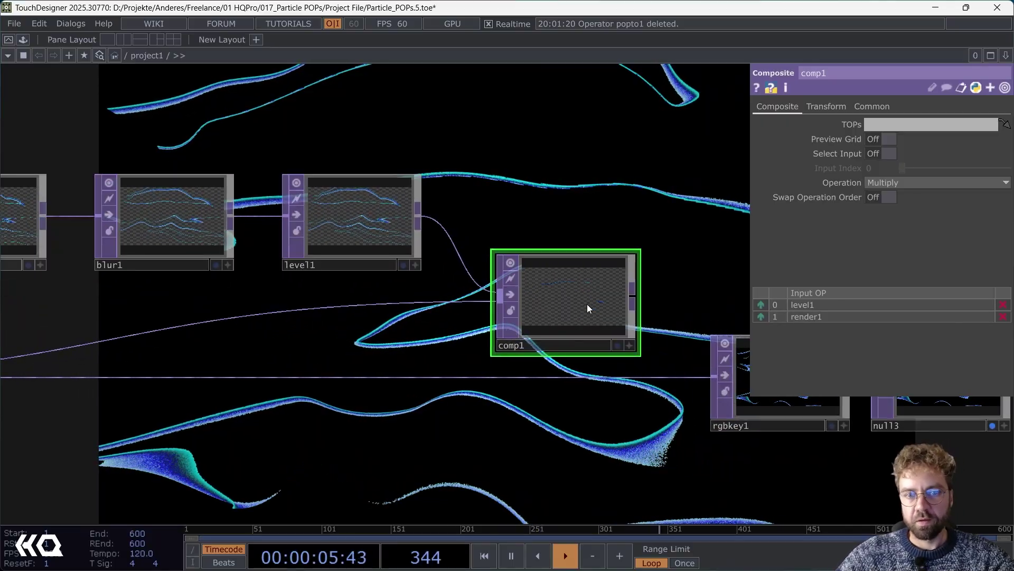
- Route comp1 into rgbkey1 in place of the direct render1 connection and assign comp1 as feedback1's target TOP
{"action": "left_click", "coordinate": [632, 298]}
{"action": "left_click", "coordinate": [714, 375]}
{"action": "left_click_drag", "start_coordinate": [590, 311], "coordinate": [592, 392]}
{"action": "left_click_drag", "start_coordinate": [549, 261], "coordinate": [614, 260]}
{"action": "scroll", "coordinate": [564, 231], "scroll_direction": "down", "scroll_amount": 3}
{"action": "left_click_drag", "start_coordinate": [652, 342], "coordinate": [228, 228]}
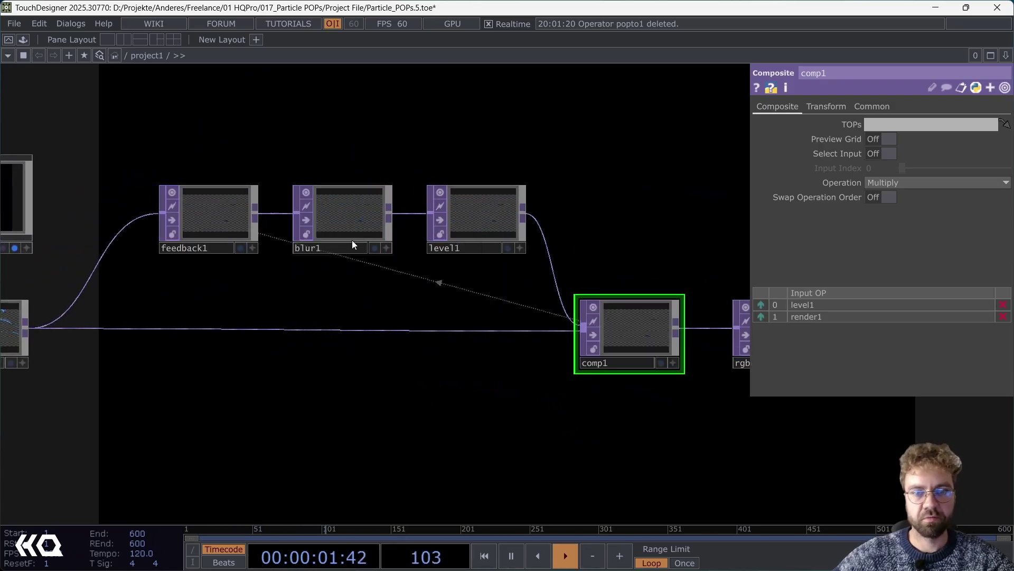
- Set comp1's Operation to Over and turn on Swap Operation Order
{"action": "left_click", "coordinate": [899, 184]}
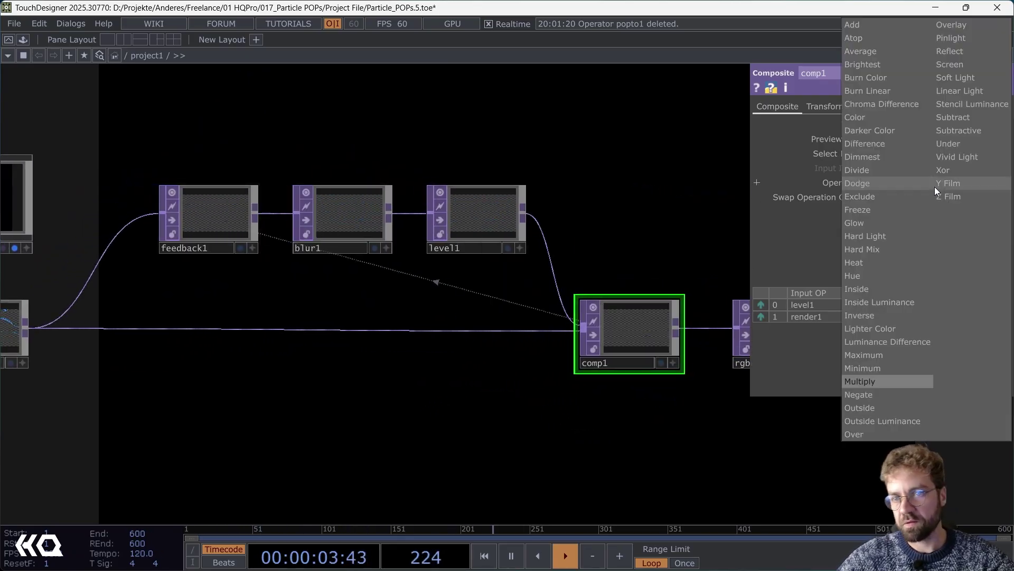
{"action": "left_click", "coordinate": [866, 436]}
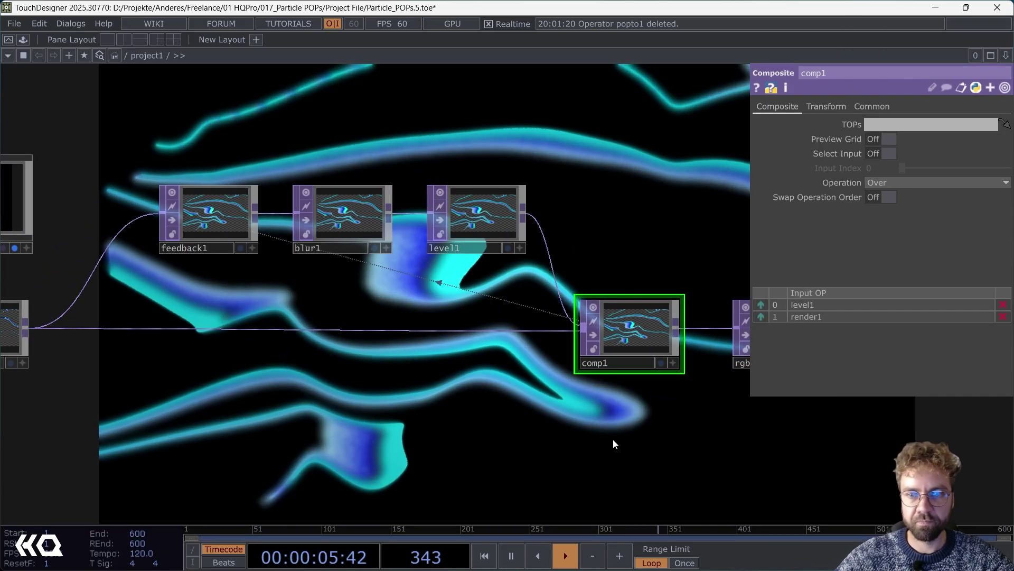
{"action": "left_click_drag", "start_coordinate": [687, 403], "coordinate": [629, 367]}
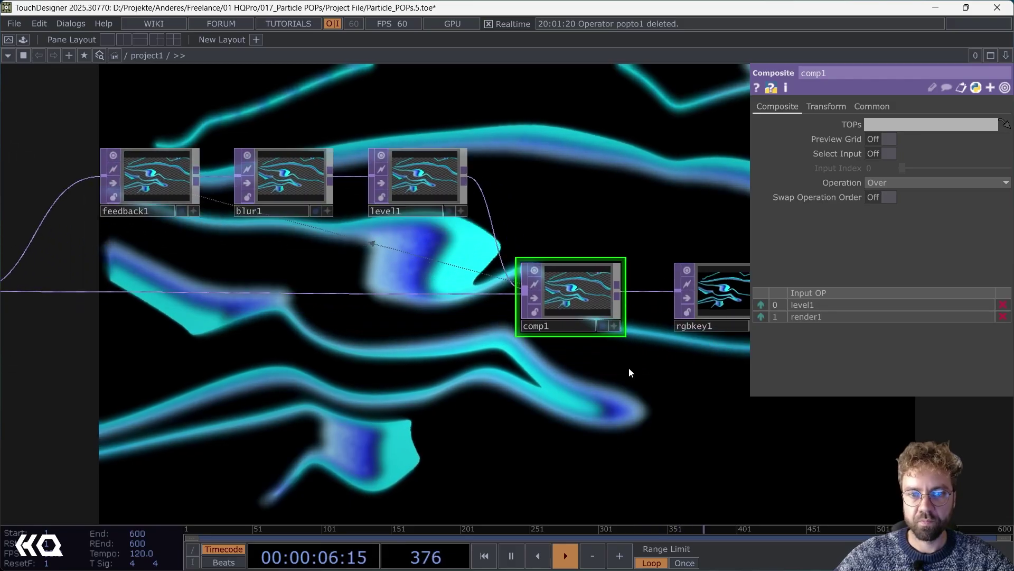
{"action": "left_click", "coordinate": [880, 196]}
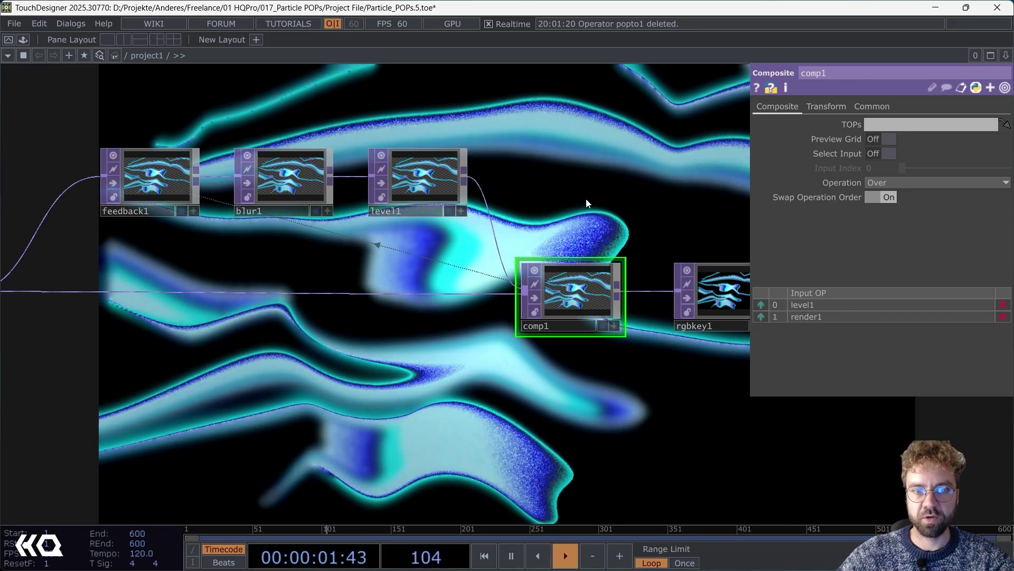
{"action": "scroll", "coordinate": [591, 318], "scroll_direction": "up", "scroll_amount": 2}
{"action": "scroll", "coordinate": [559, 182], "scroll_direction": "down", "scroll_amount": 2}
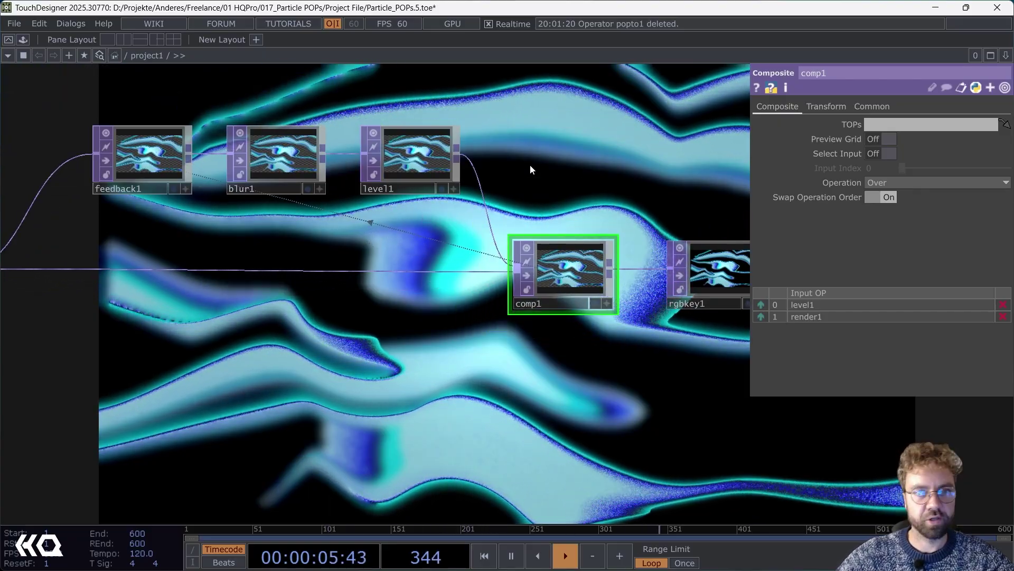
- Lower level1's Opacity to 0.974 so the feedback trails fade
{"action": "left_click", "coordinate": [416, 149]}
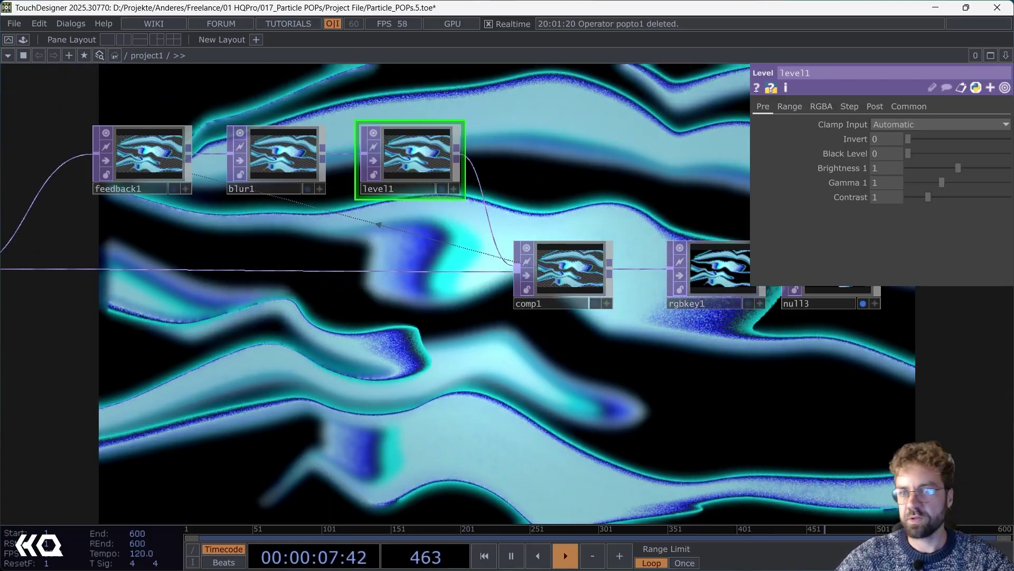
{"action": "left_click", "coordinate": [874, 109]}
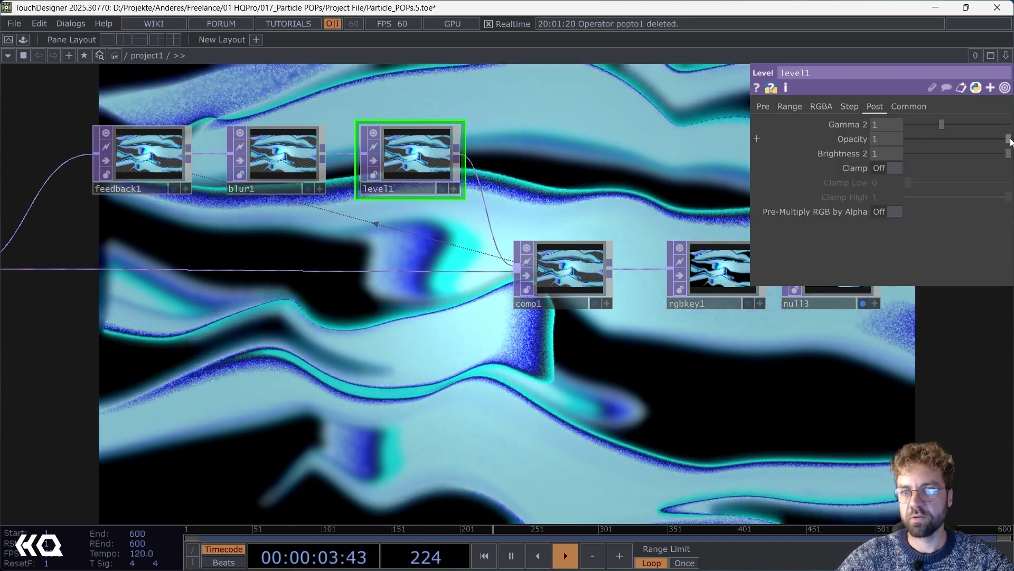
{"action": "left_click_drag", "start_coordinate": [1009, 140], "coordinate": [1006, 139]}
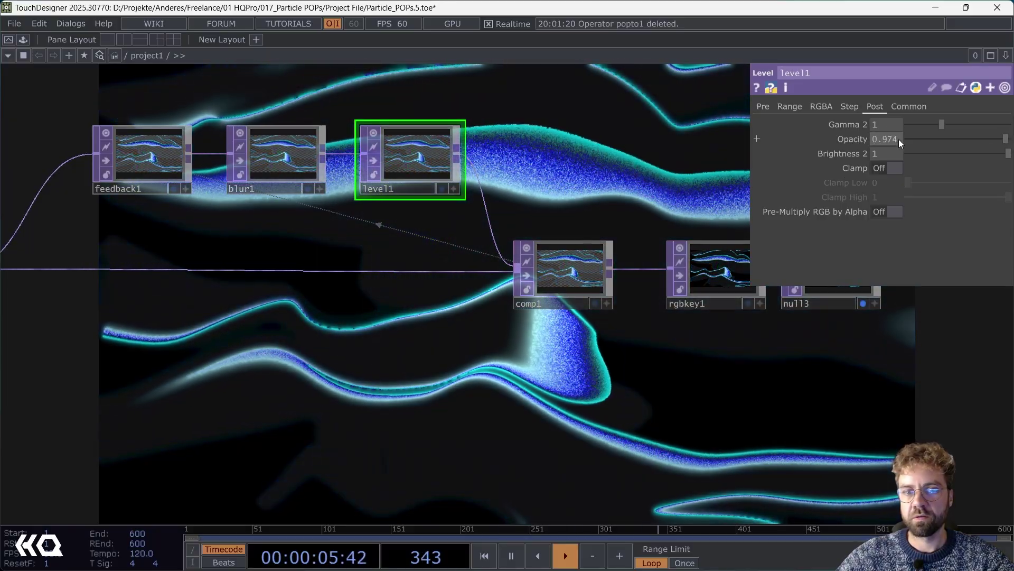
- Change render1's Pixel Format to 16-bit float (RGBA)
{"action": "left_click_drag", "start_coordinate": [373, 341], "coordinate": [575, 333]}
{"action": "left_click_drag", "start_coordinate": [376, 323], "coordinate": [394, 268]}
{"action": "left_click_drag", "start_coordinate": [401, 304], "coordinate": [411, 259]}
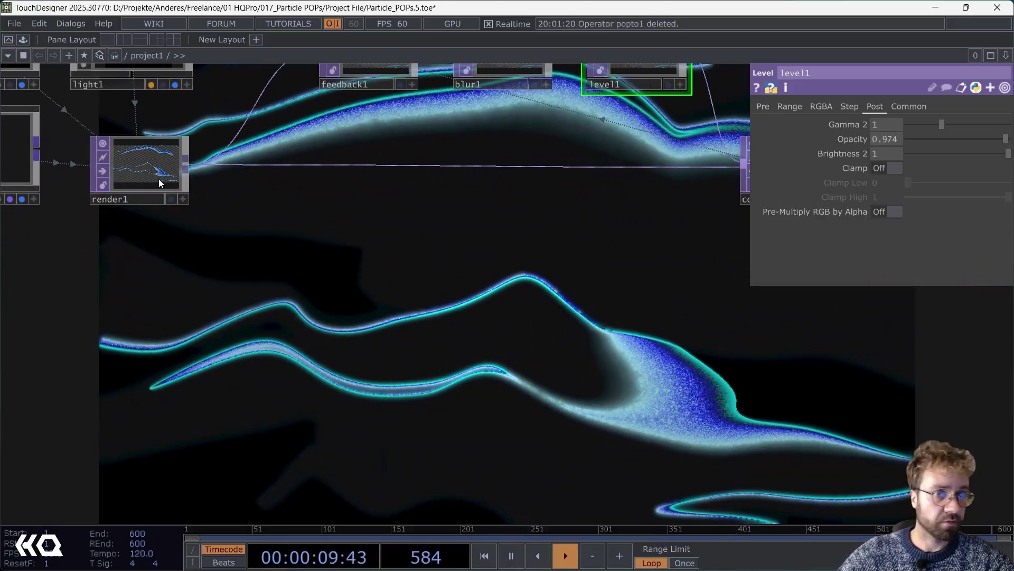
{"action": "left_click", "coordinate": [150, 171]}
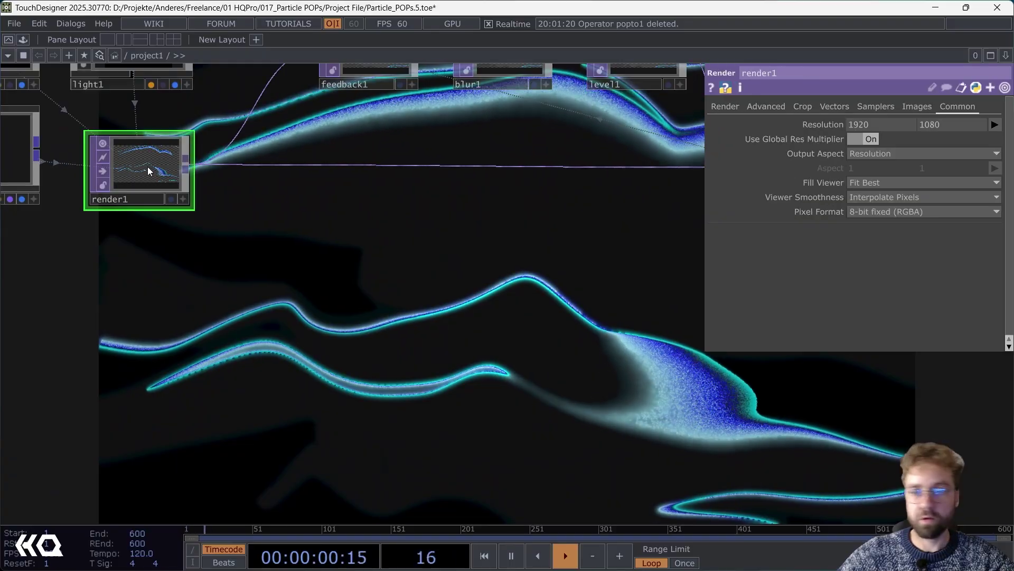
{"action": "left_click", "coordinate": [883, 214]}
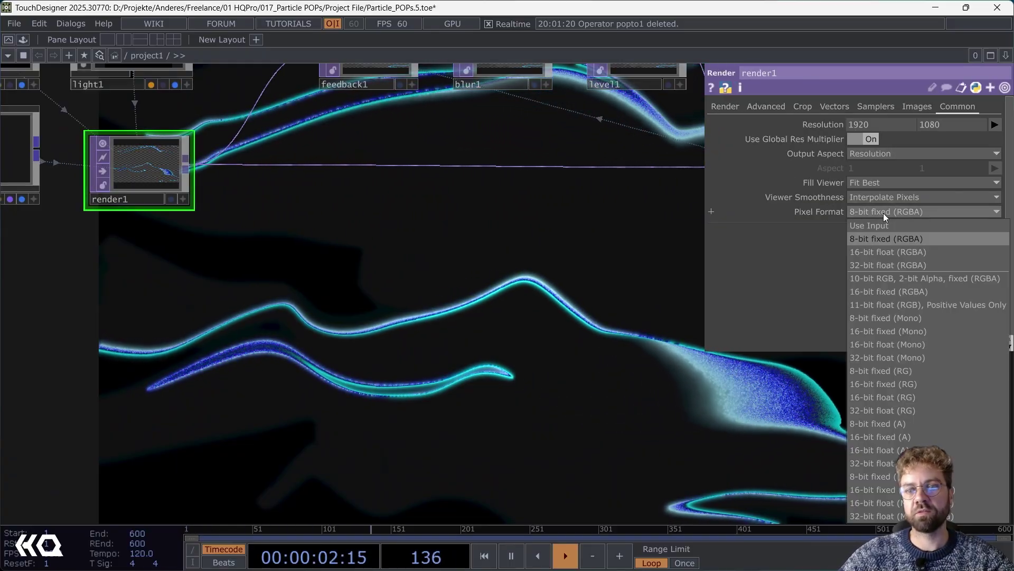
{"action": "left_click", "coordinate": [890, 252]}
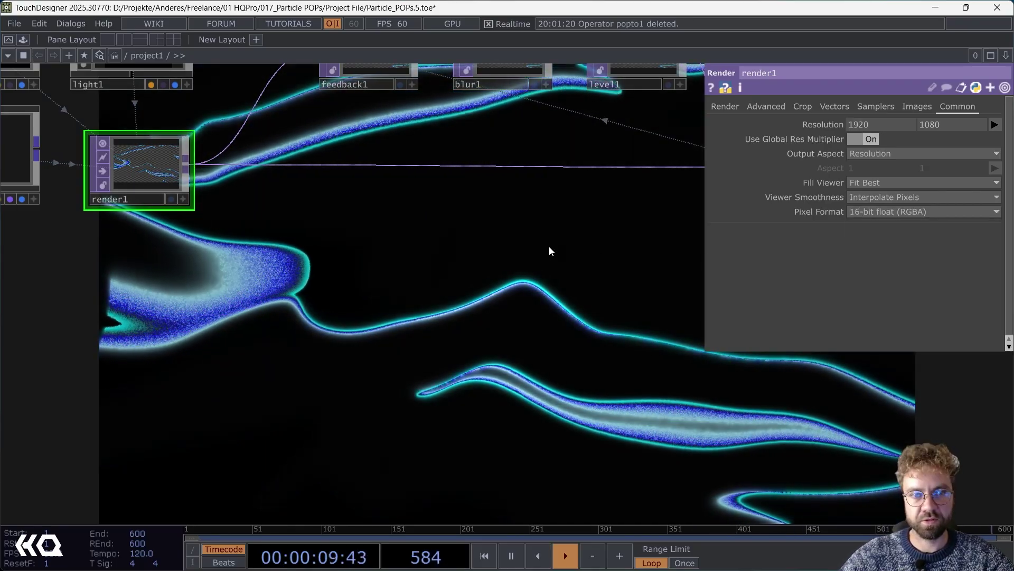
- View null3's output in a separate maximized window to examine the trails, and close it
{"action": "left_click_drag", "start_coordinate": [547, 245], "coordinate": [523, 294]}
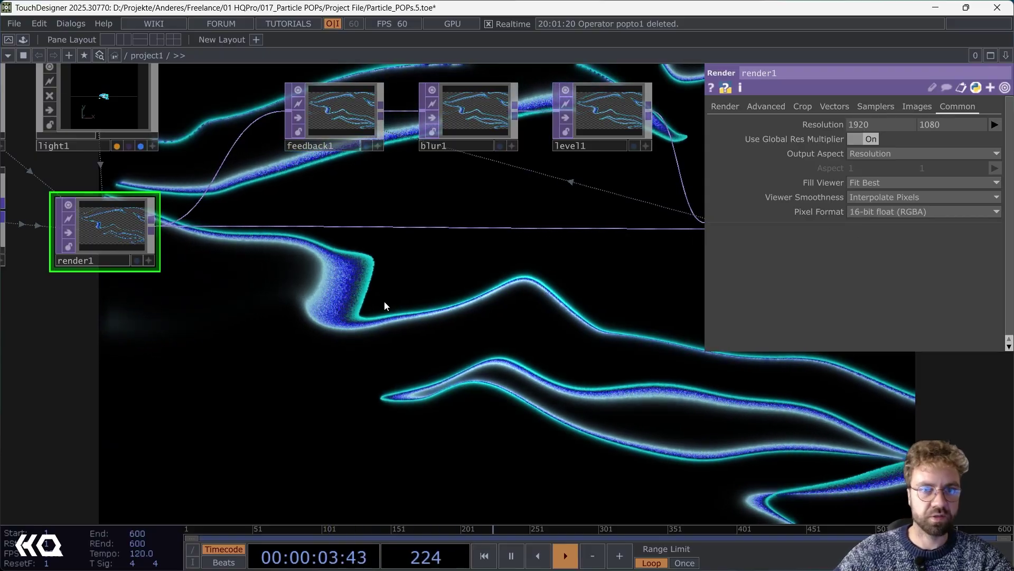
{"action": "left_click_drag", "start_coordinate": [486, 288], "coordinate": [251, 308]}
{"action": "left_click_drag", "start_coordinate": [432, 312], "coordinate": [154, 317]}
{"action": "left_click_drag", "start_coordinate": [546, 335], "coordinate": [446, 347]}
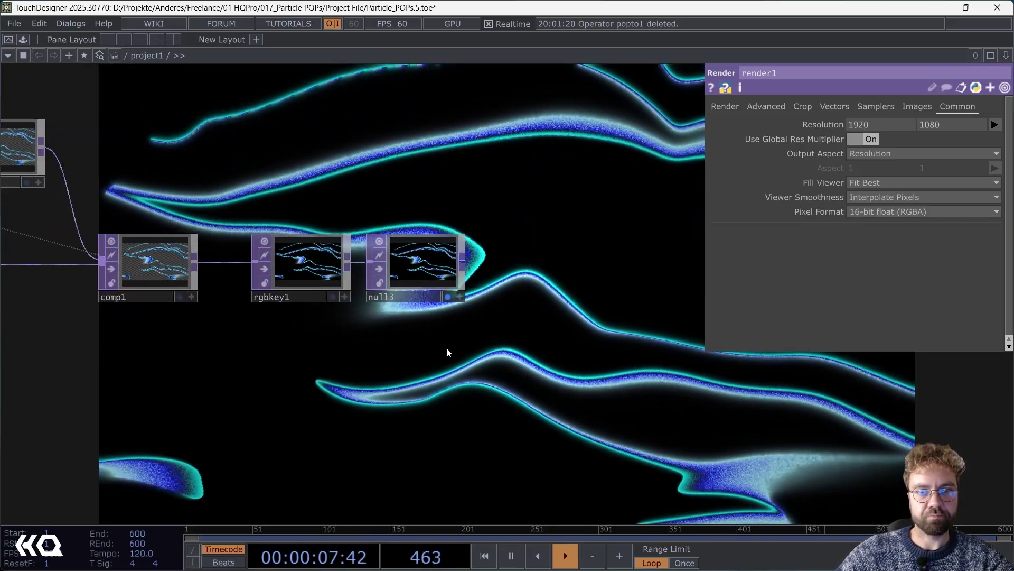
{"action": "right_click", "coordinate": [421, 260]}
{"action": "left_click", "coordinate": [458, 255]}
{"action": "left_click_drag", "start_coordinate": [540, 8], "coordinate": [611, 51]}
{"action": "double_click", "coordinate": [611, 51]}
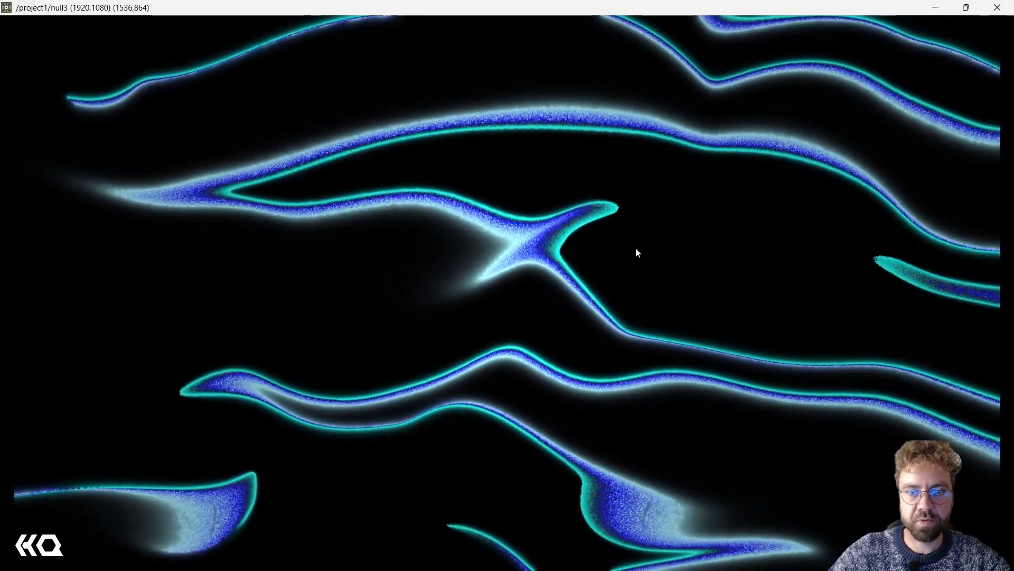
{"action": "left_click", "coordinate": [999, 8]}
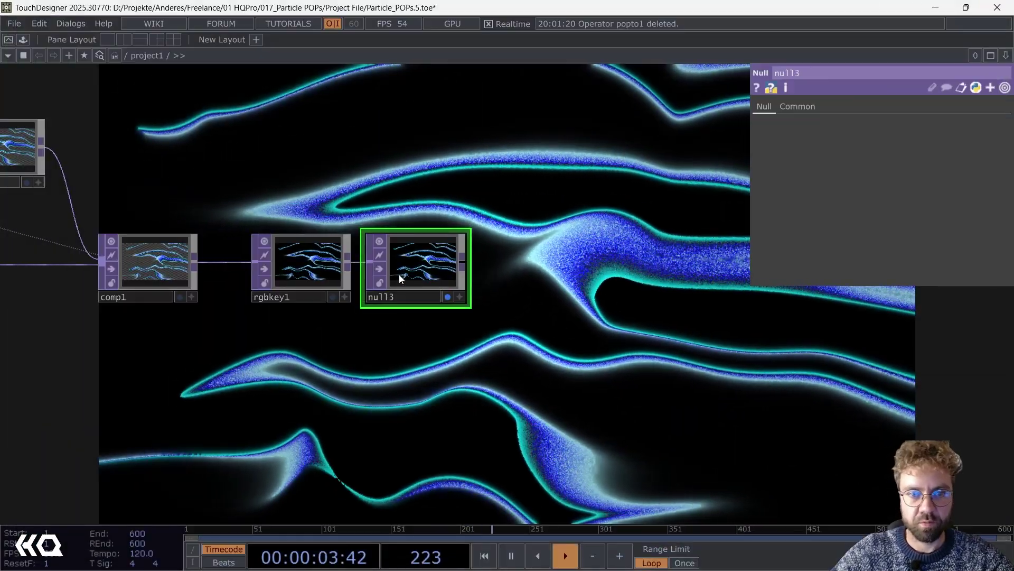
- Shift null3 and rgbkey1 farther along the network and insert a Bloom TOP between comp1 and rgbkey1
{"action": "left_click_drag", "start_coordinate": [400, 272], "coordinate": [650, 270]}
{"action": "left_click_drag", "start_coordinate": [304, 264], "coordinate": [495, 264]}
{"action": "right_click", "coordinate": [293, 261]}
{"action": "left_click", "coordinate": [307, 251]}
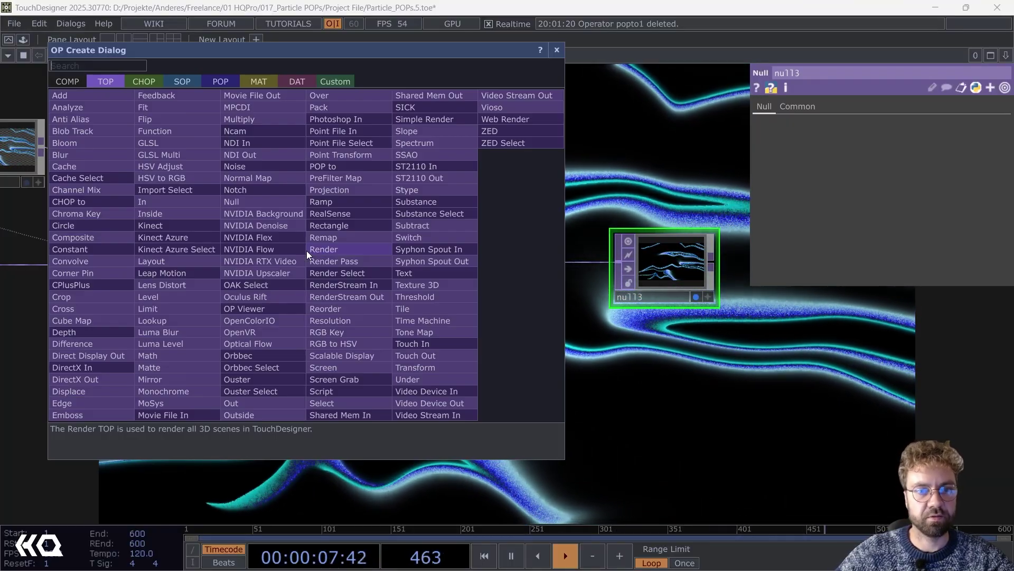
{"action": "type", "text": "bloo"}
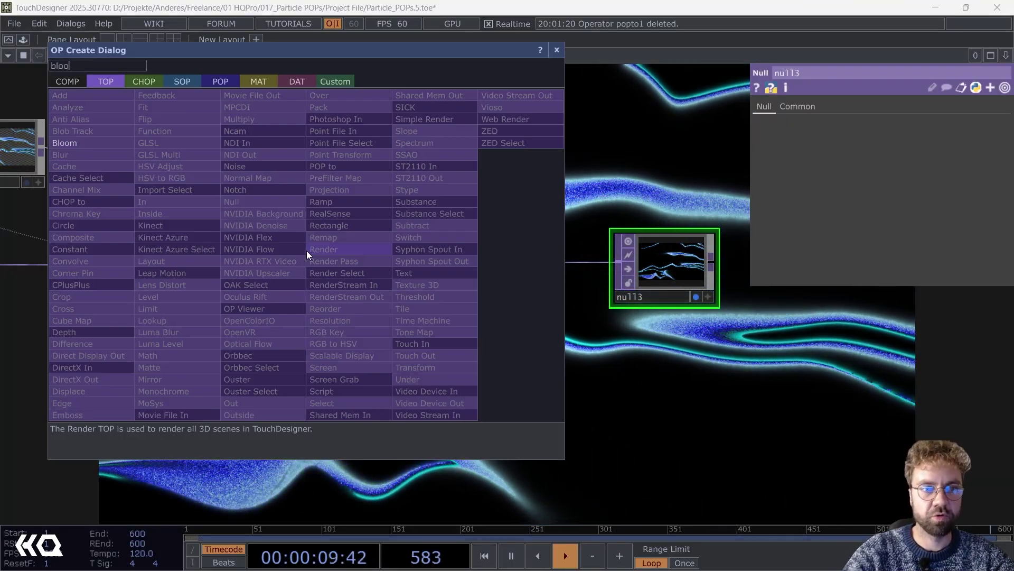
{"action": "left_click", "coordinate": [71, 144]}
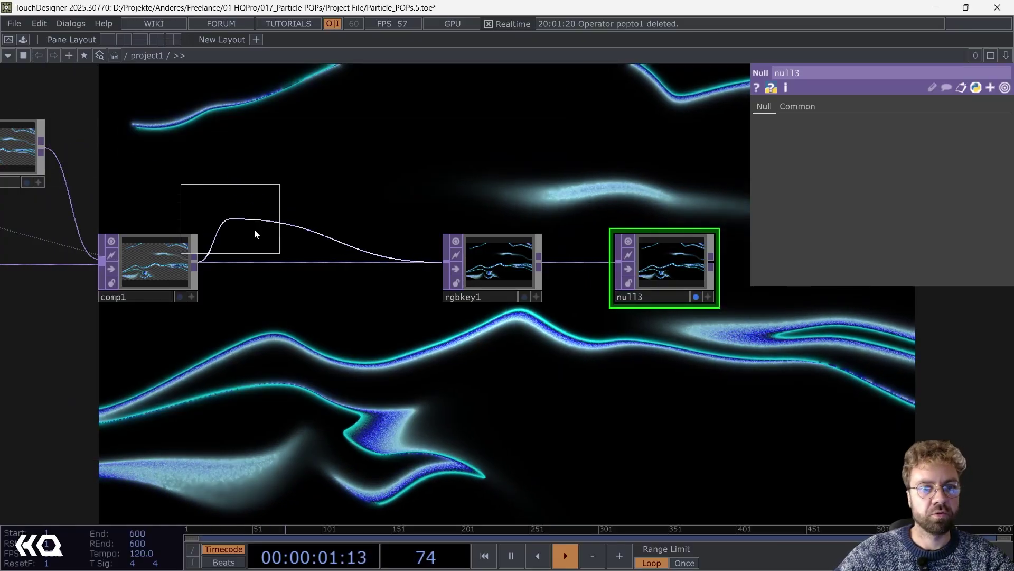
{"action": "left_click", "coordinate": [335, 267]}
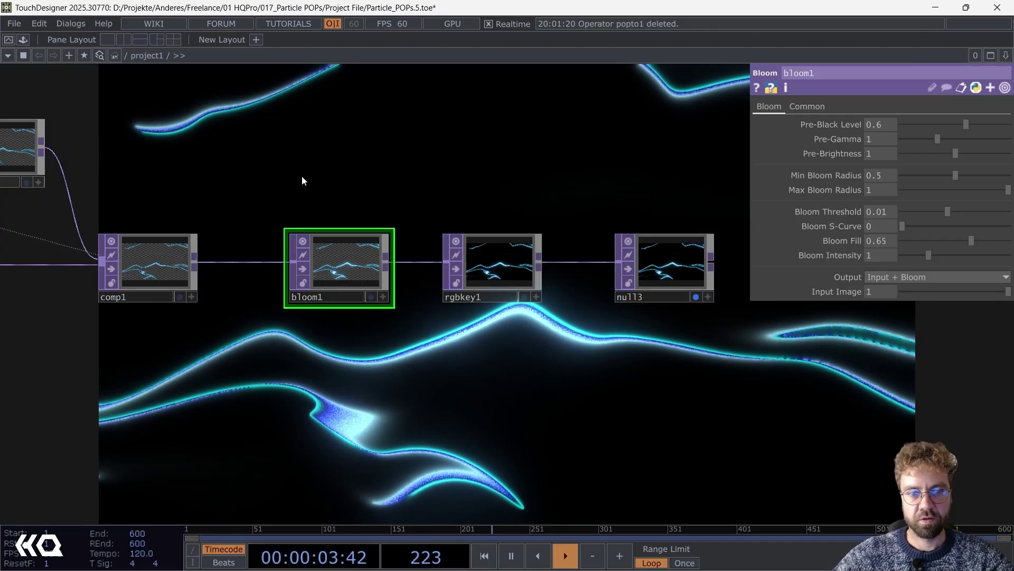
- Set bloom1's Min Bloom Radius to 0.307, Max Bloom Radius to 0.596 and Bloom Intensity to 0.48
{"action": "left_click_drag", "start_coordinate": [324, 174], "coordinate": [460, 172]}
{"action": "left_click_drag", "start_coordinate": [535, 166], "coordinate": [250, 167]}
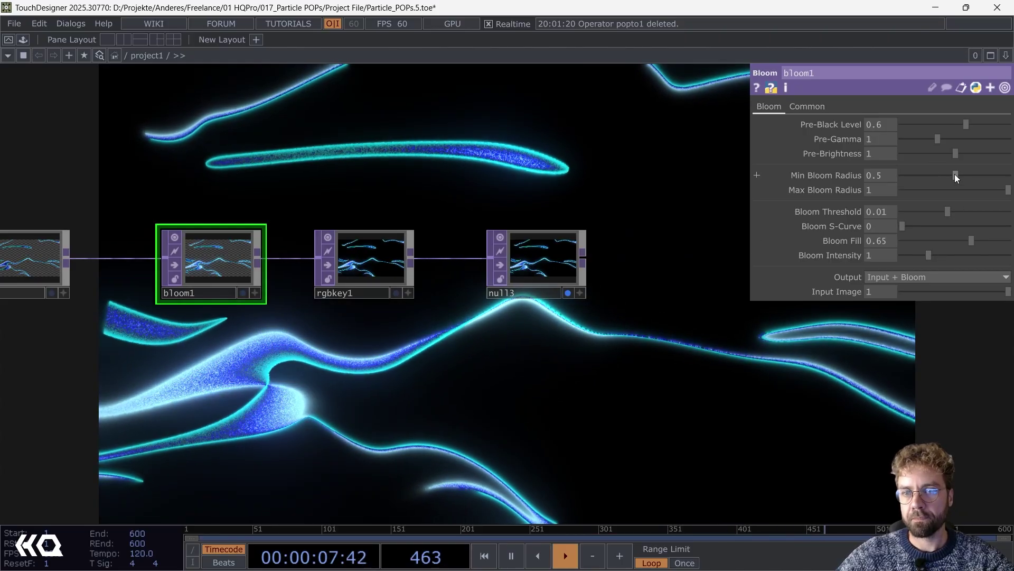
{"action": "left_click_drag", "start_coordinate": [955, 176], "coordinate": [939, 175]}
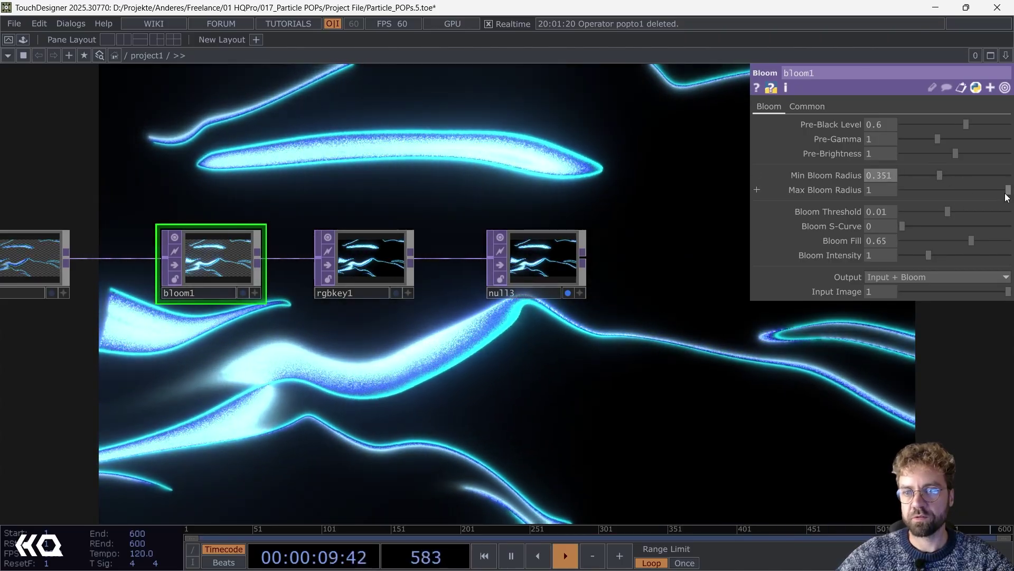
{"action": "left_click_drag", "start_coordinate": [1007, 194], "coordinate": [934, 173]}
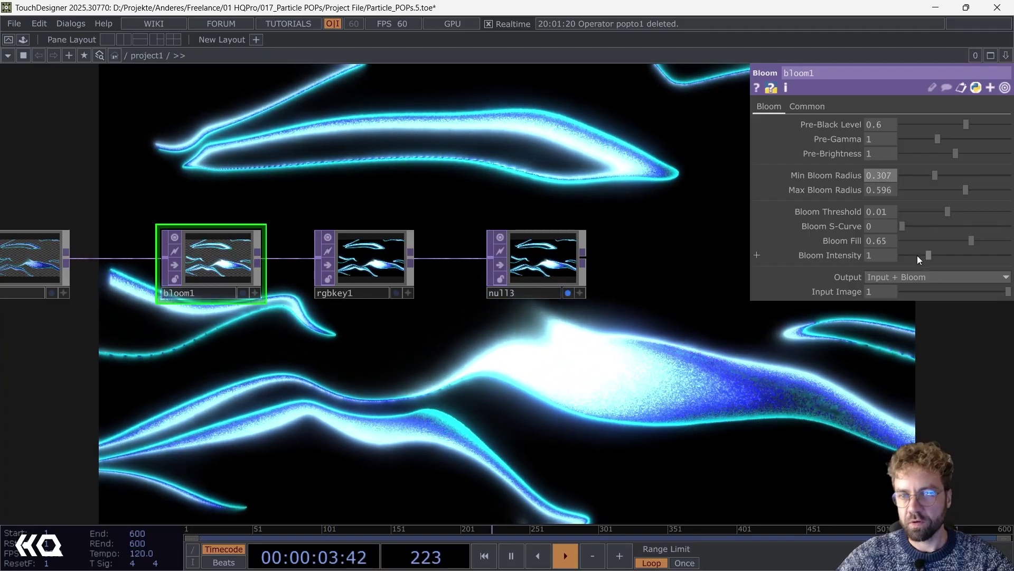
{"action": "left_click_drag", "start_coordinate": [924, 258], "coordinate": [916, 254]}
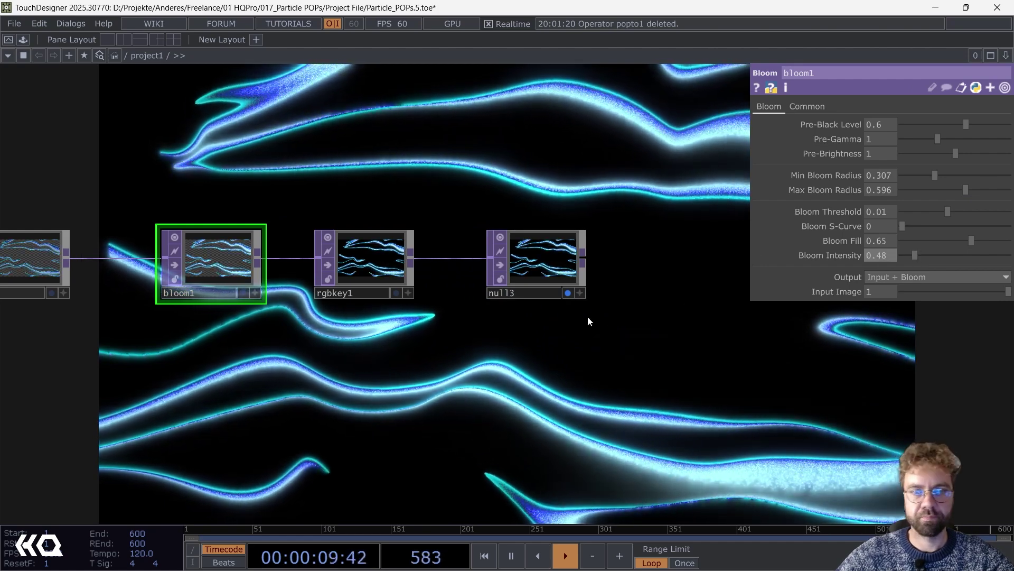
- Examine the bloomed result from null3 in its own viewer window and close the window
{"action": "left_click", "coordinate": [530, 265]}
{"action": "right_click", "coordinate": [547, 261]}
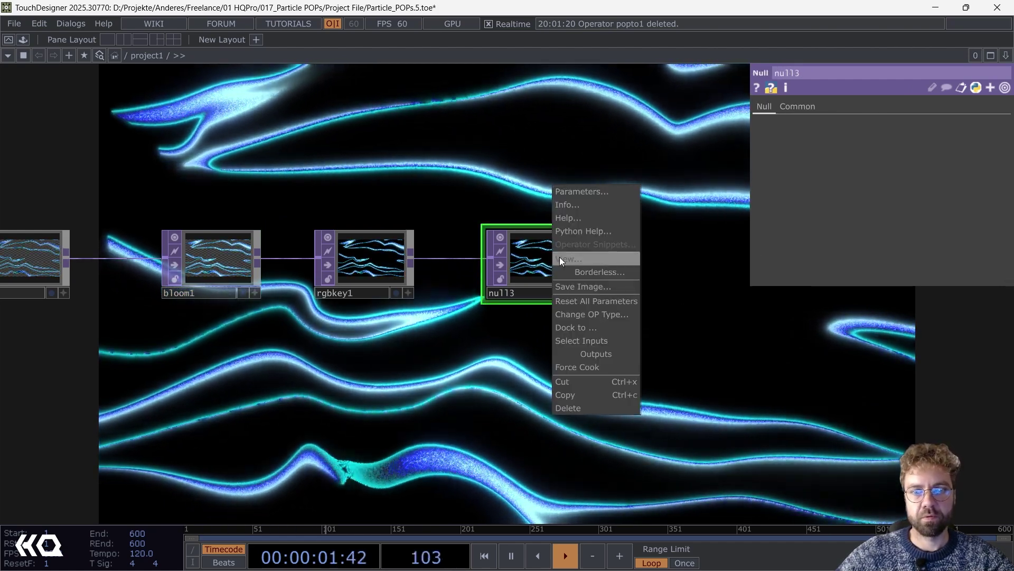
{"action": "left_click", "coordinate": [560, 257]}
{"action": "left_click_drag", "start_coordinate": [611, 9], "coordinate": [476, 4]}
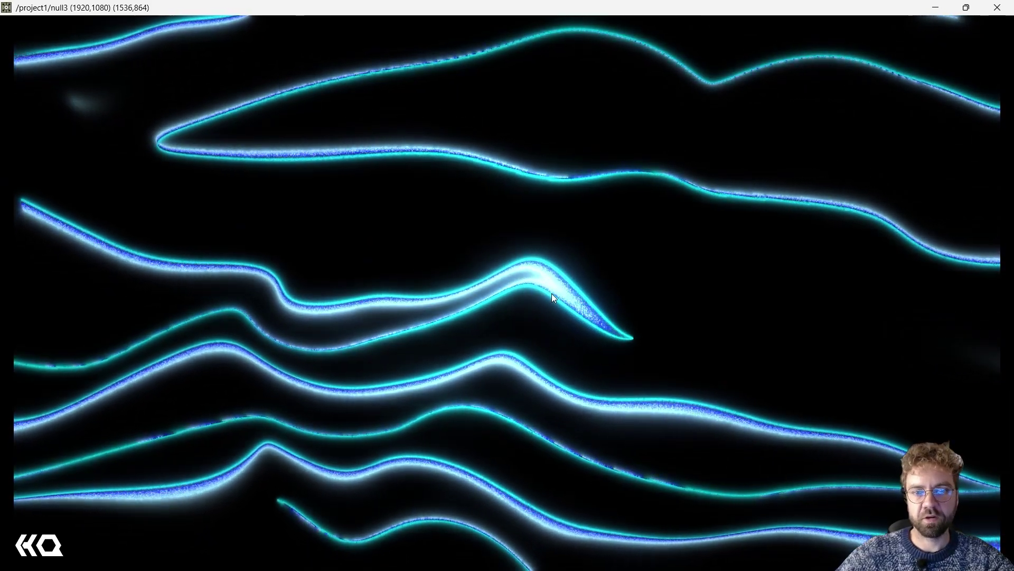
{"action": "left_click", "coordinate": [996, 8]}
- Slow the animation of noise1 by setting its Translate 4D expression to absTime.seconds*0.01
{"action": "scroll", "coordinate": [408, 385], "scroll_direction": "down", "scroll_amount": 5}
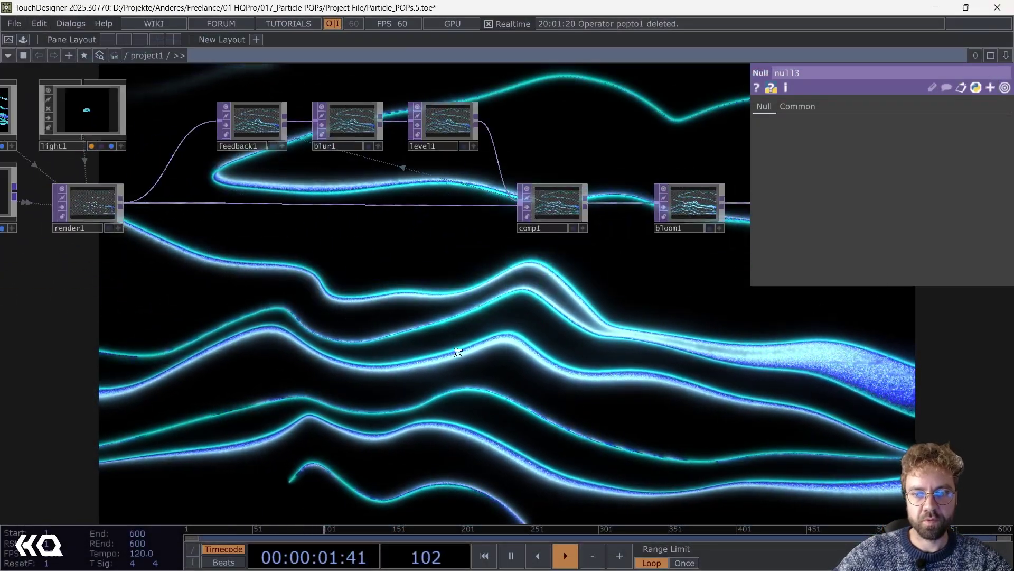
{"action": "left_click_drag", "start_coordinate": [175, 391], "coordinate": [585, 384]}
{"action": "scroll", "coordinate": [264, 290], "scroll_direction": "up", "scroll_amount": 8}
{"action": "left_click", "coordinate": [405, 319]}
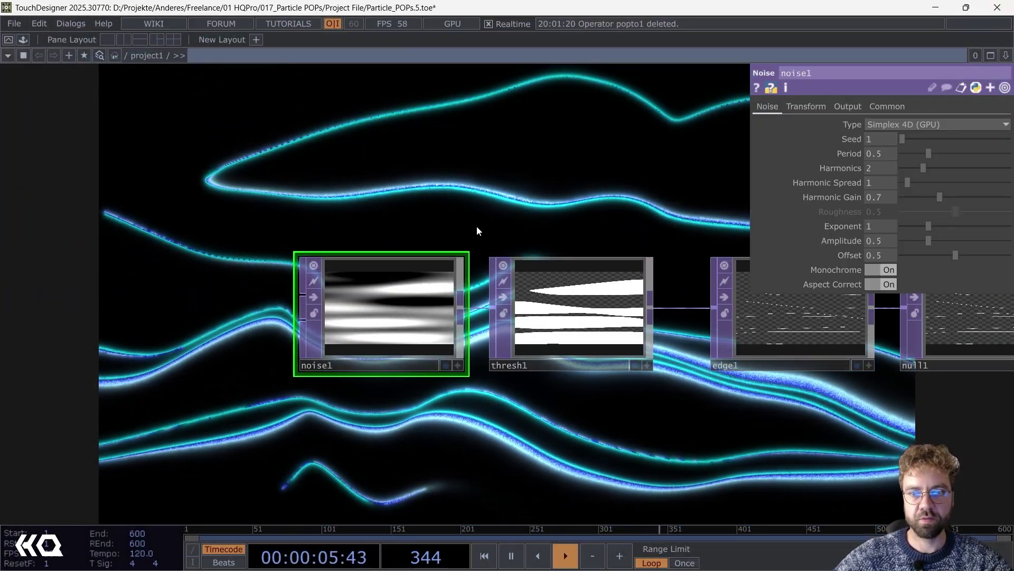
{"action": "left_click_drag", "start_coordinate": [491, 185], "coordinate": [467, 60]}
{"action": "left_click_drag", "start_coordinate": [506, 370], "coordinate": [497, 298]}
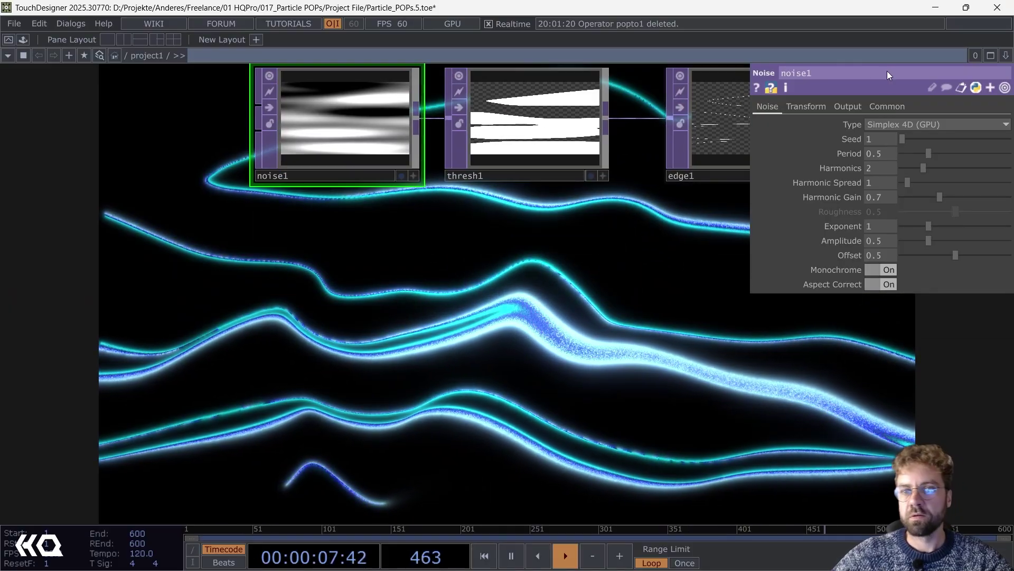
{"action": "left_click", "coordinate": [803, 106]}
{"action": "left_click", "coordinate": [847, 211]}
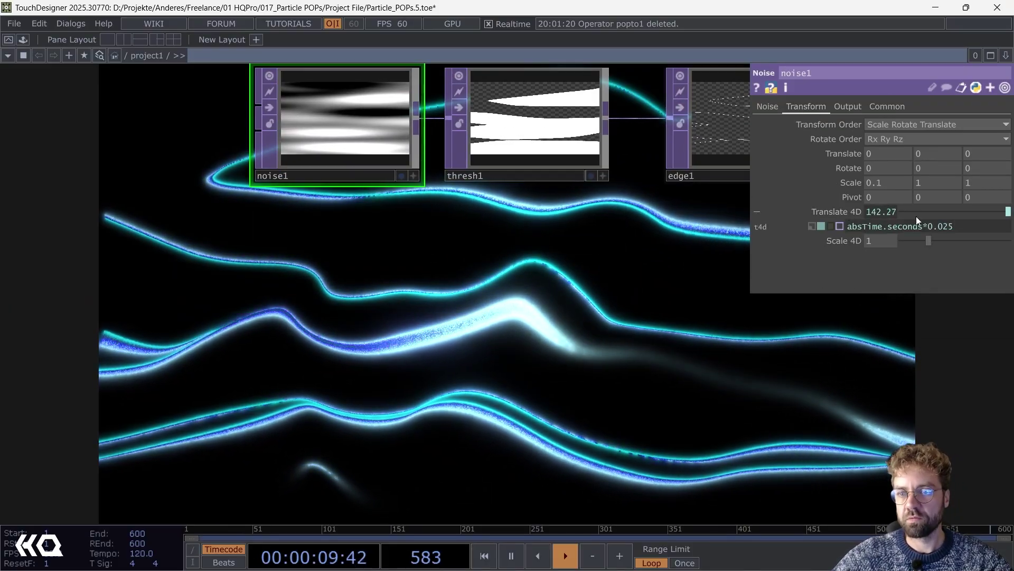
{"action": "key", "text": "BackSpace"}
{"action": "key", "text": "BackSpace"}
{"action": "key", "text": "BackSpace"}
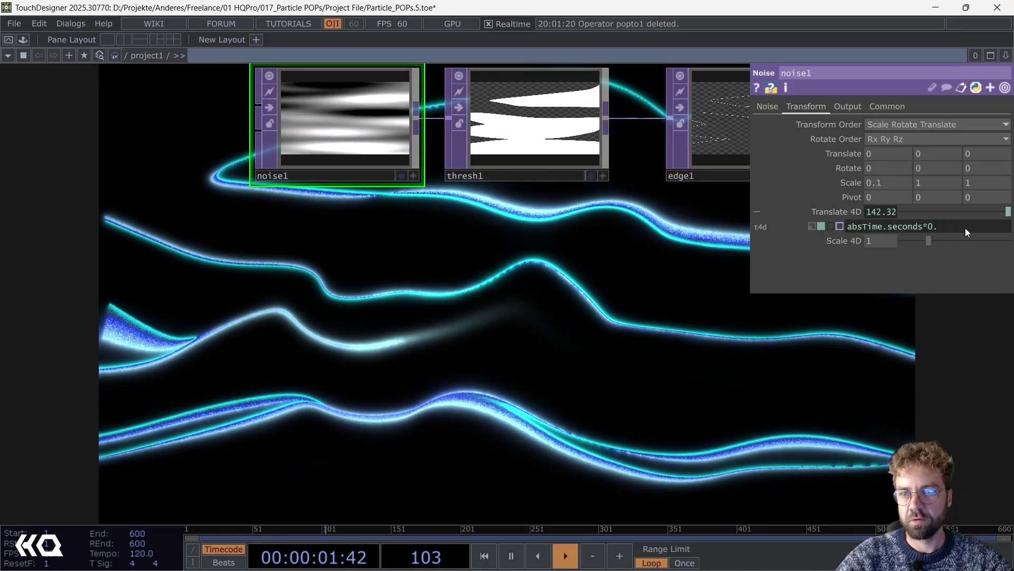
{"action": "type", "text": "01"}
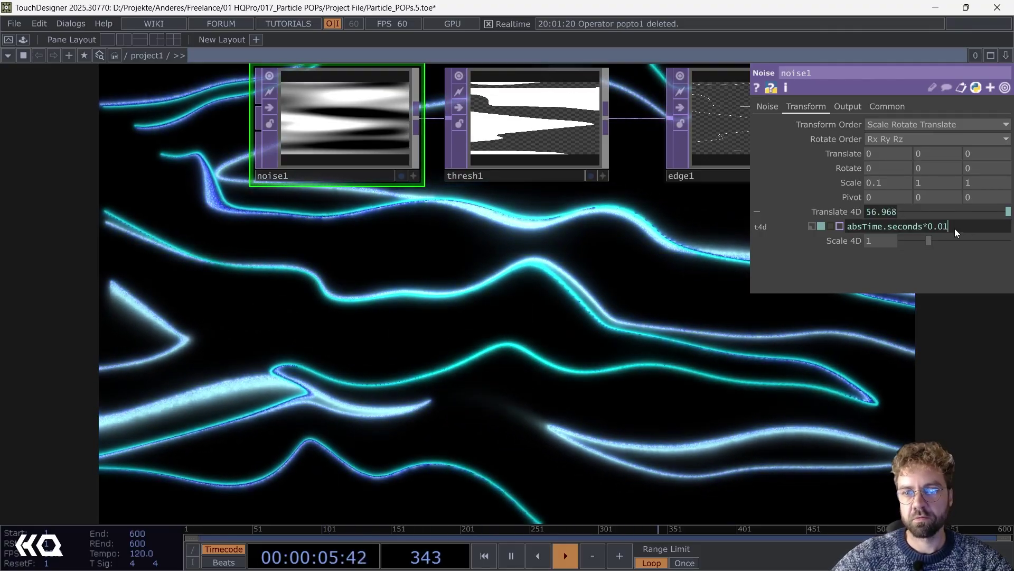
- Try absTime.seconds*0.1 as noise1's Translate 4D expression and return it to absTime.seconds*0.01
{"action": "left_click", "coordinate": [944, 228]}
{"action": "key", "text": "BackSpace"}
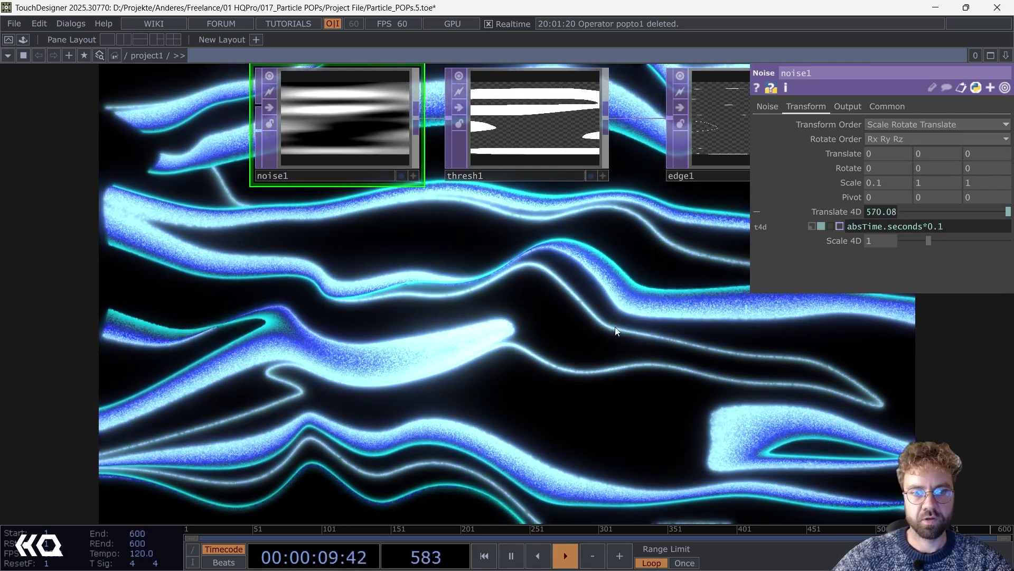
{"action": "left_click_drag", "start_coordinate": [593, 302], "coordinate": [569, 328]}
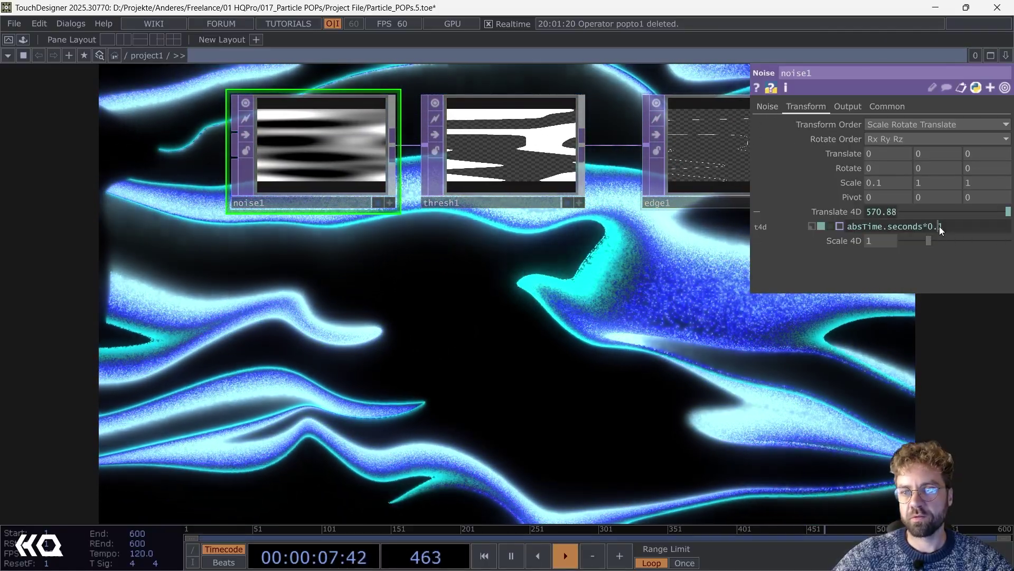
{"action": "left_click", "coordinate": [939, 226]}
{"action": "type", "text": "0"}
{"action": "key", "text": "Return"}
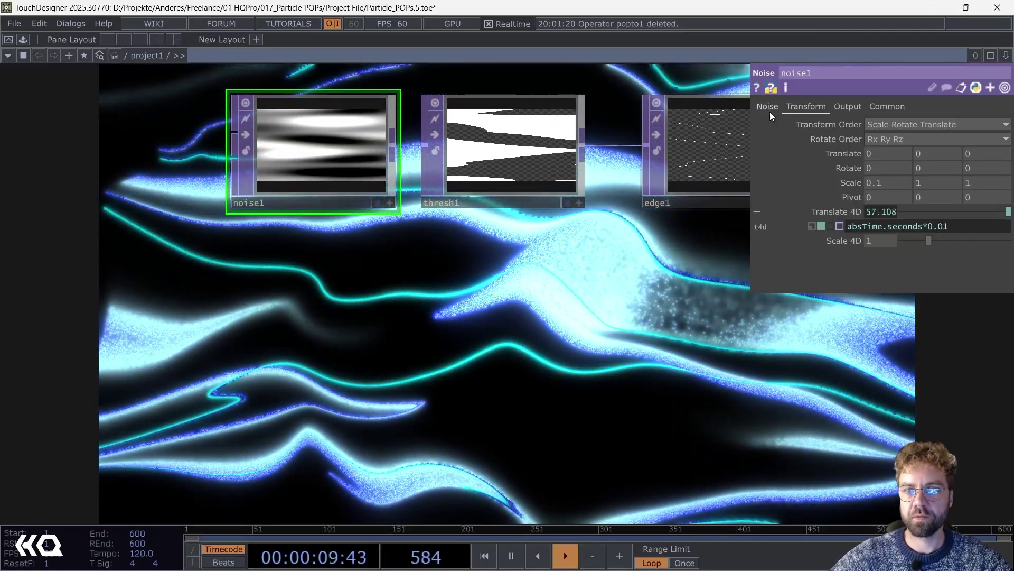
- Set the X value of noise1's Scale to 1 to remove the horizontal stretching
{"action": "left_click", "coordinate": [889, 180]}
{"action": "key", "text": "BackSpace"}
{"action": "key", "text": "BackSpace"}
{"action": "key", "text": "BackSpace"}
{"action": "type", "text": "1"}
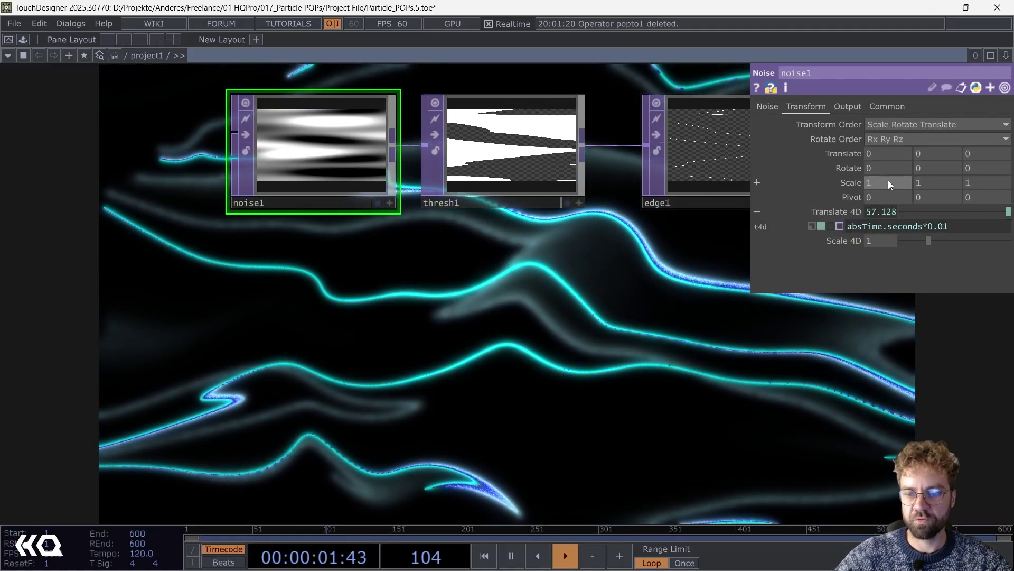
{"action": "key", "text": "Return"}
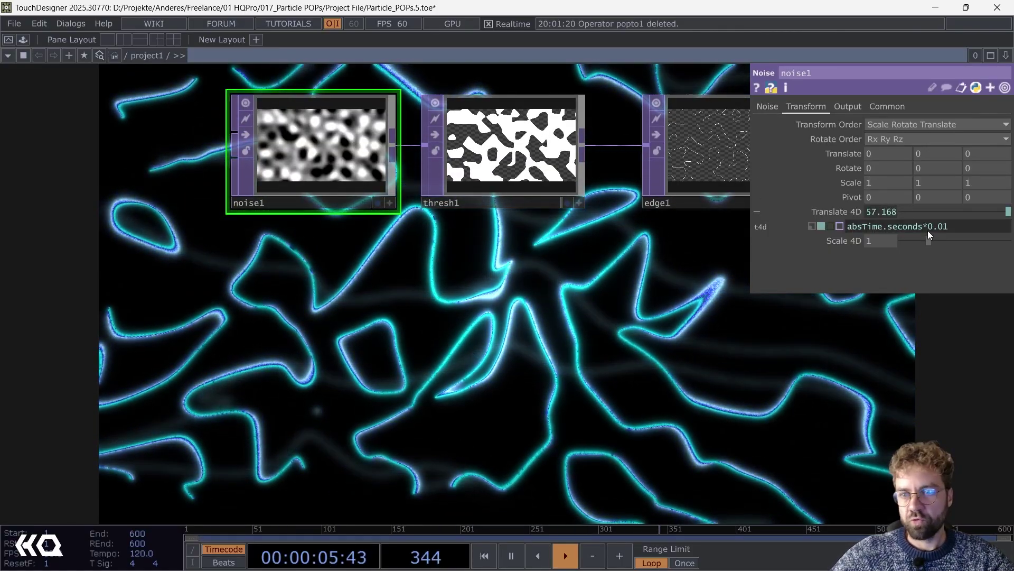
- Set noise1's Translate 4D expression to absTime.seconds*0.1 and raise its Period to 1.58
{"action": "key", "text": "BackSpace"}
{"action": "key", "text": "Return"}
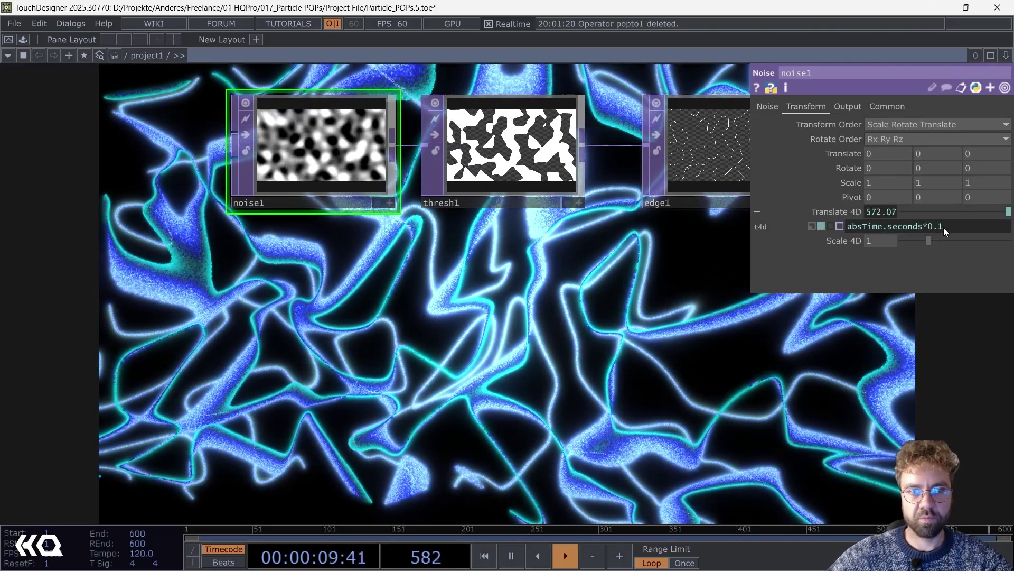
{"action": "left_click", "coordinate": [767, 106]}
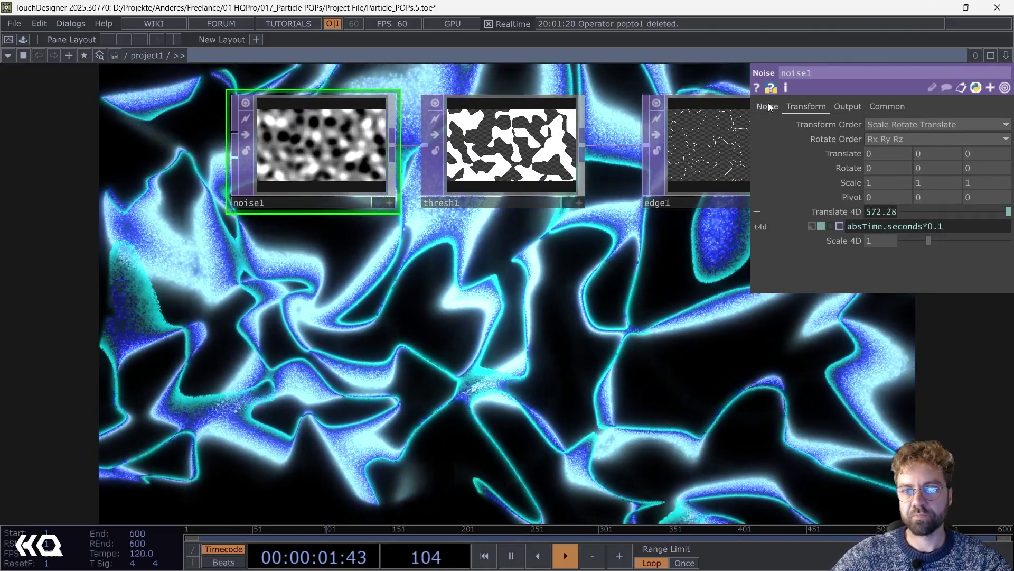
{"action": "left_click_drag", "start_coordinate": [929, 153], "coordinate": [986, 152]}
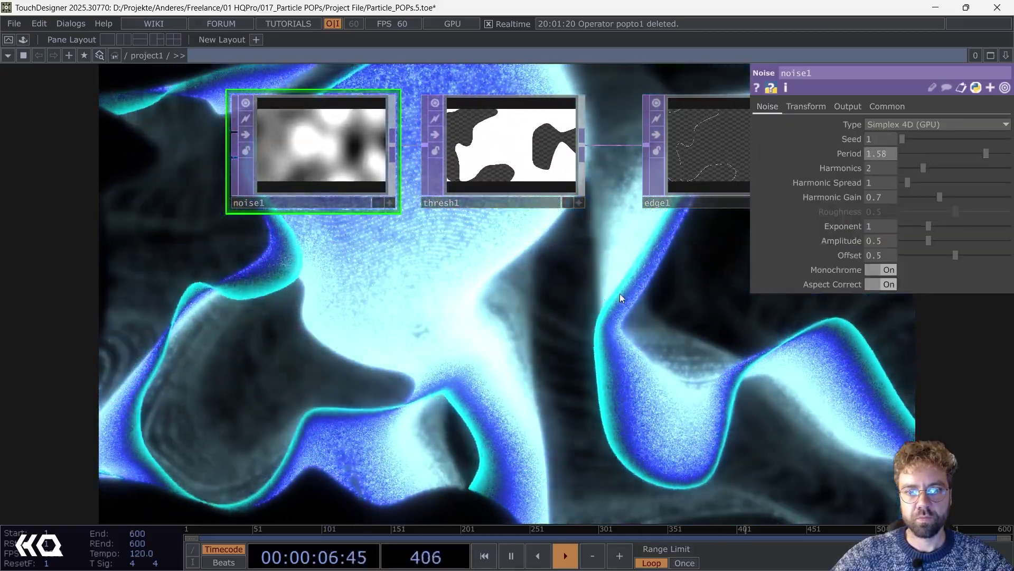
- Set noise1's Translate 4D expression to absTime.seconds*0.05
{"action": "left_click_drag", "start_coordinate": [623, 304], "coordinate": [415, 153]}
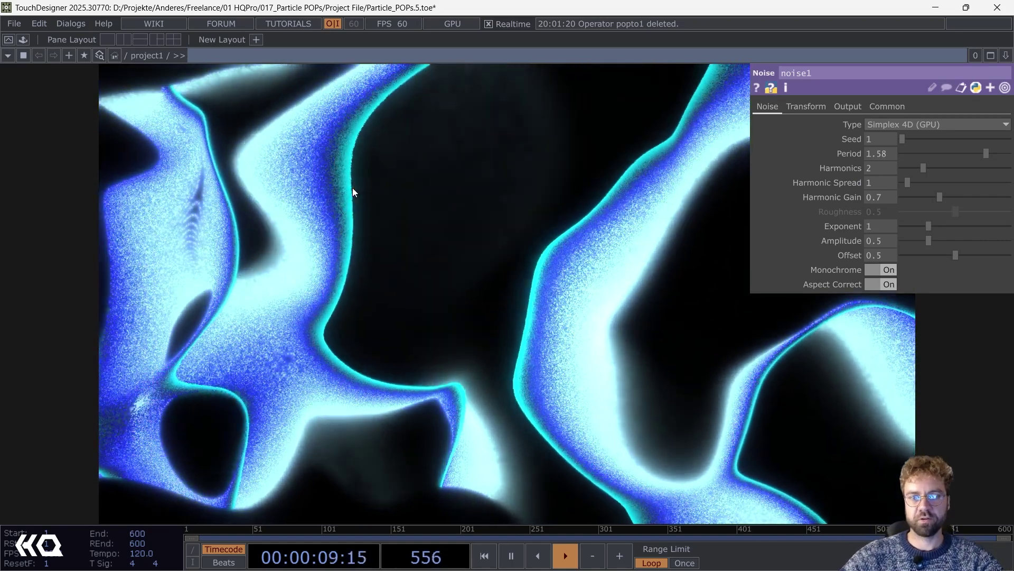
{"action": "left_click_drag", "start_coordinate": [353, 186], "coordinate": [438, 319]}
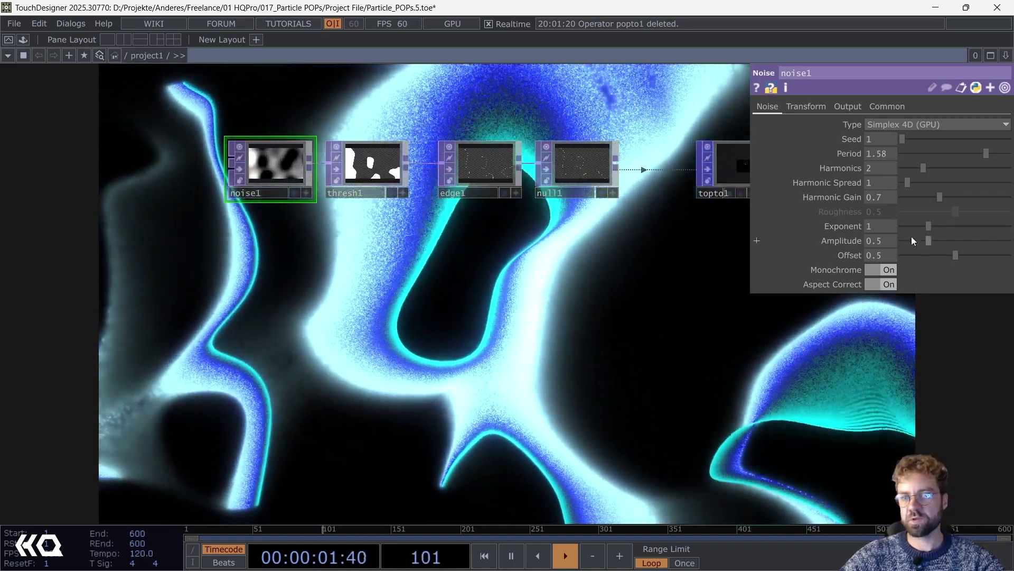
{"action": "left_click", "coordinate": [806, 106]}
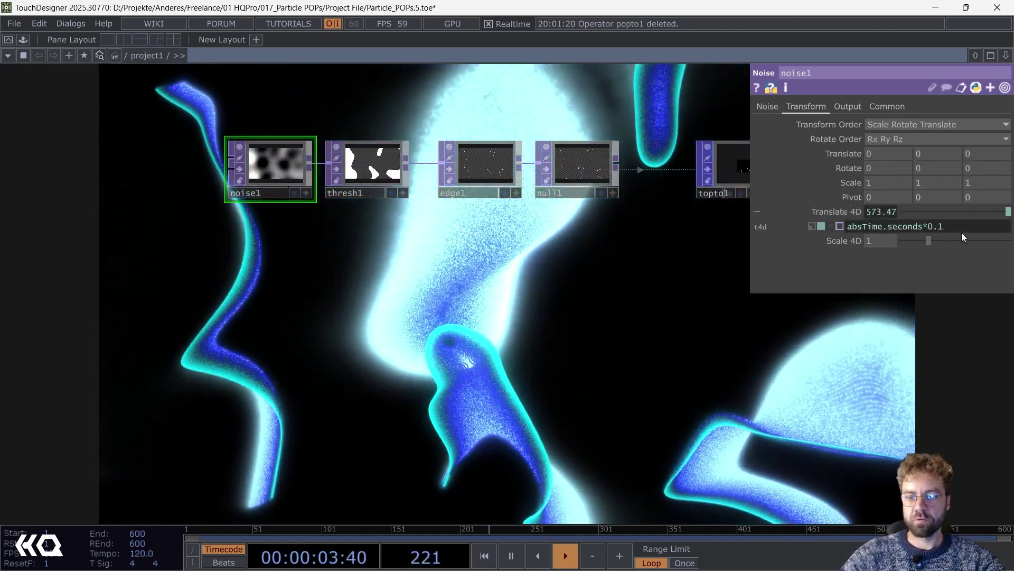
{"action": "type", "text": "05"}
{"action": "key", "text": "Return"}
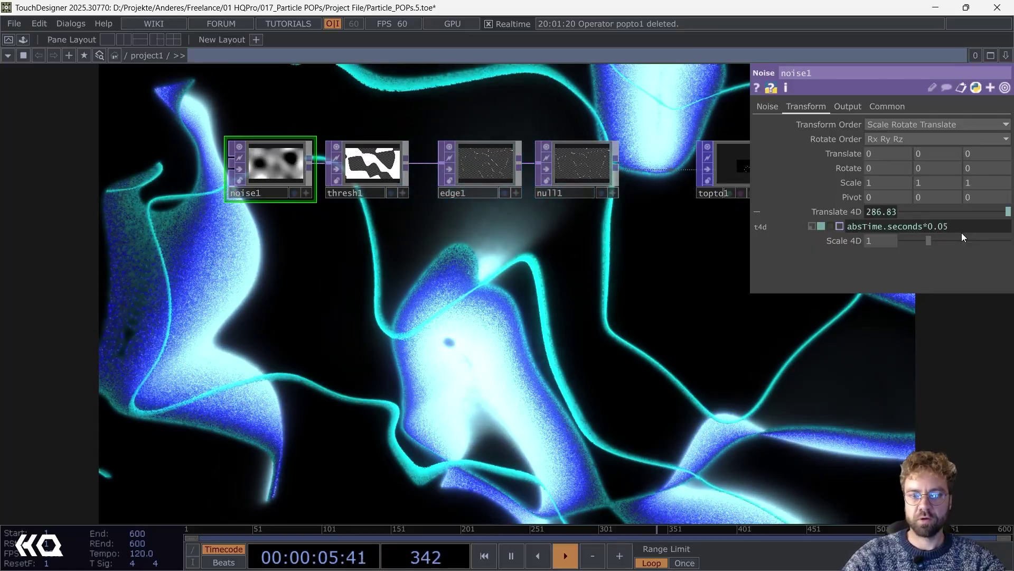
- Review the finished operator network from the noise source through the particle and ramp lookup chain to the geometry and render operators
{"action": "scroll", "coordinate": [597, 366], "scroll_direction": "down", "scroll_amount": 3}
{"action": "left_click_drag", "start_coordinate": [650, 361], "coordinate": [375, 360]}
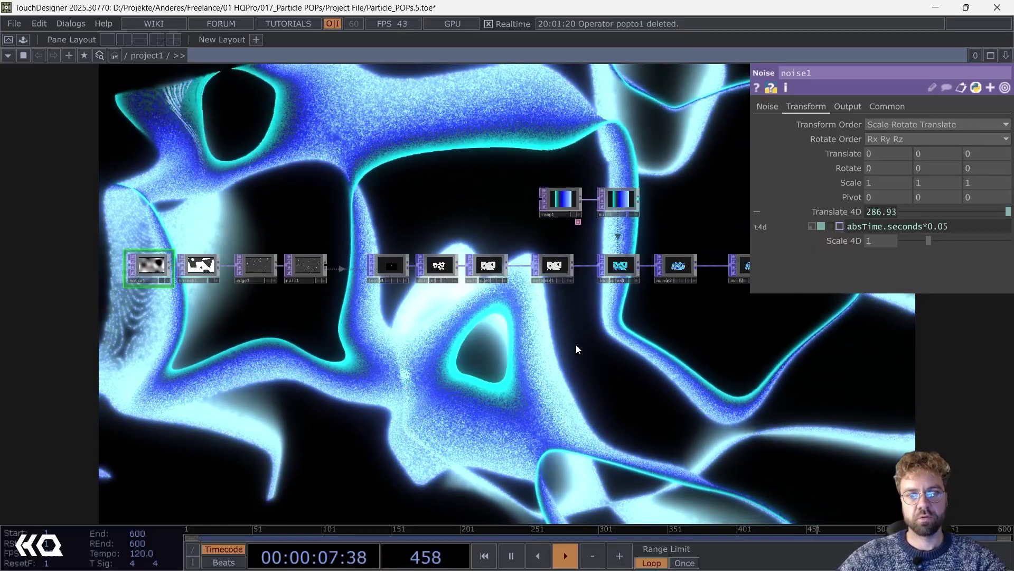
{"action": "left_click_drag", "start_coordinate": [586, 343], "coordinate": [280, 342]}
{"action": "scroll", "coordinate": [415, 205], "scroll_direction": "up", "scroll_amount": 4}
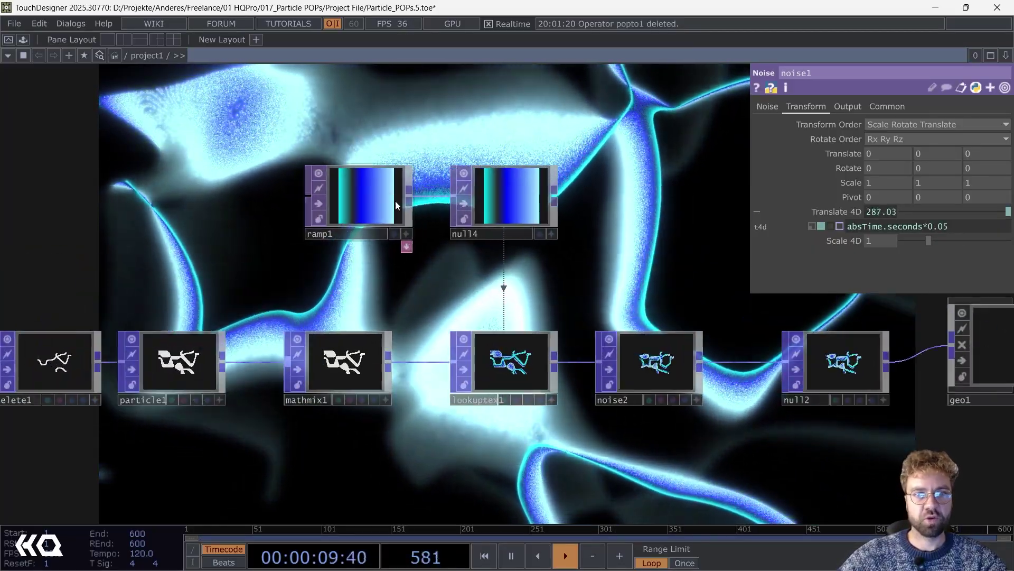
{"action": "scroll", "coordinate": [353, 200], "scroll_direction": "down", "scroll_amount": 2}
{"action": "scroll", "coordinate": [402, 243], "scroll_direction": "down", "scroll_amount": 1}
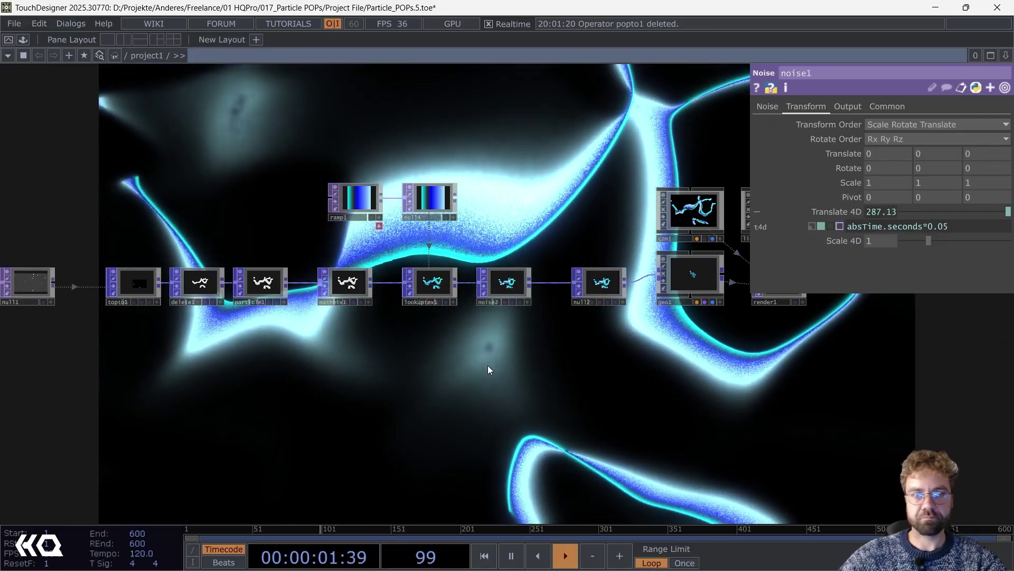
{"action": "scroll", "coordinate": [481, 365], "scroll_direction": "down", "scroll_amount": 2}
{"action": "left_click_drag", "start_coordinate": [474, 371], "coordinate": [395, 391]}
{"action": "scroll", "coordinate": [410, 378], "scroll_direction": "down", "scroll_amount": 3}
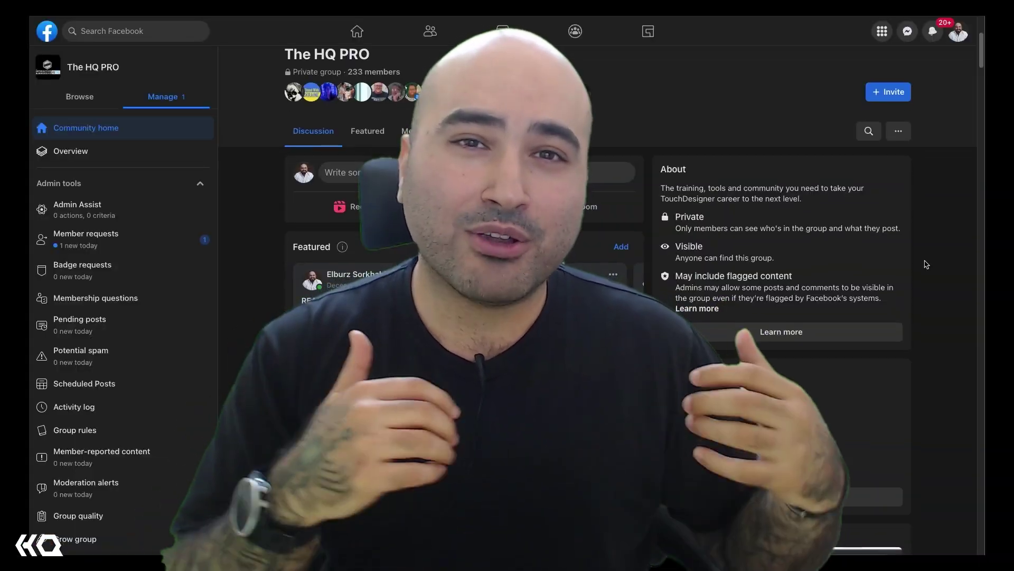
{"action": "scroll", "coordinate": [926, 264], "scroll_direction": "down", "scroll_amount": 3}
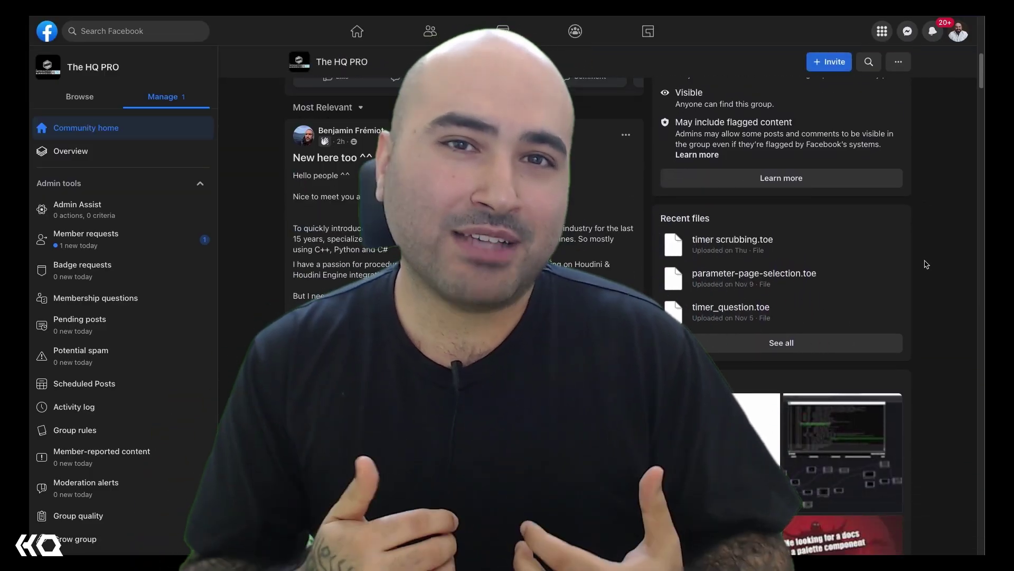